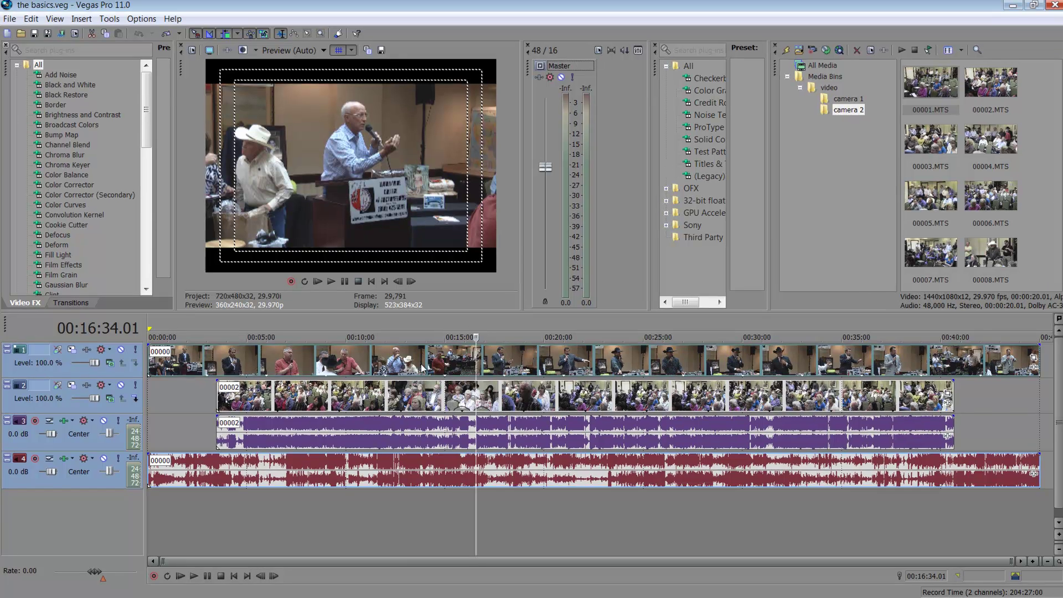
# - Move the 00000 video clip and its audio along the timeline so they start together with the 00002 clip
pyautogui.click(421, 332)
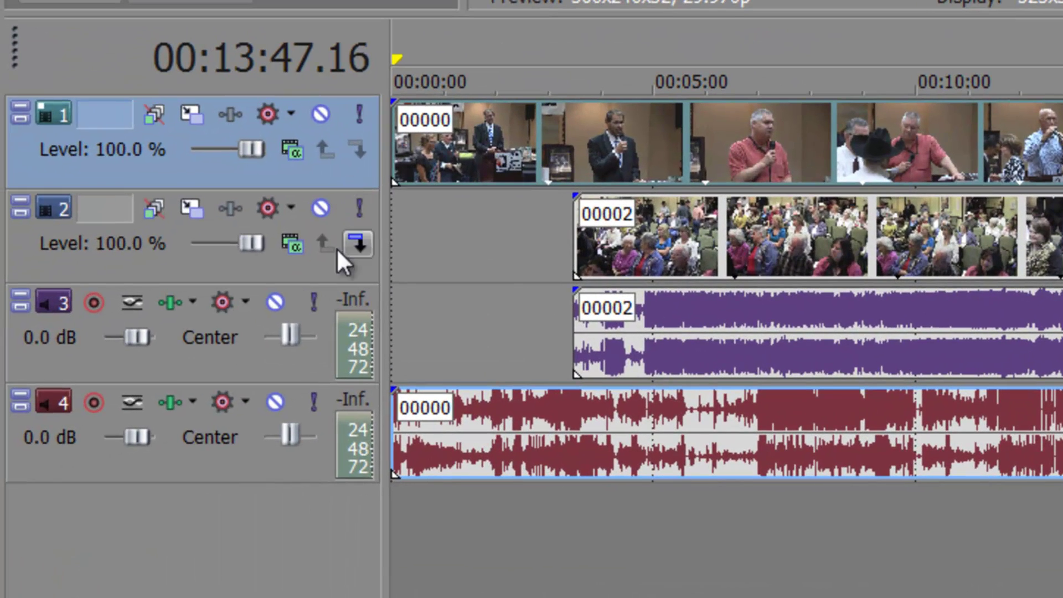
pyautogui.click(792, 150)
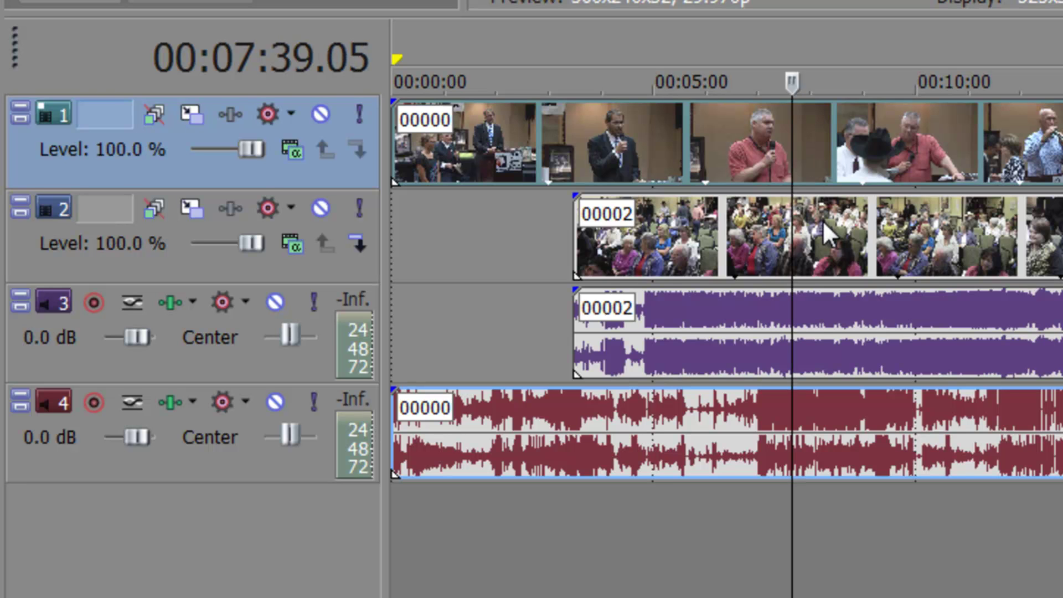
pyautogui.click(592, 145)
pyautogui.moveTo(556, 144)
pyautogui.mouseDown()
pyautogui.moveTo(613, 141)
pyautogui.moveTo(543, 137)
pyautogui.mouseUp()
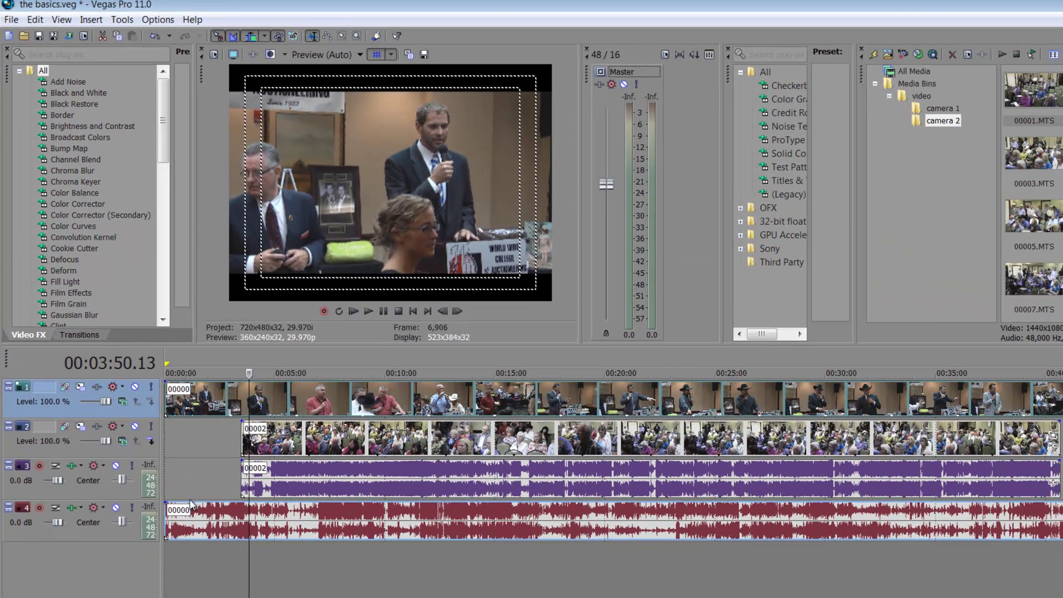
pyautogui.moveTo(176, 398); pyautogui.dragTo(248, 400)
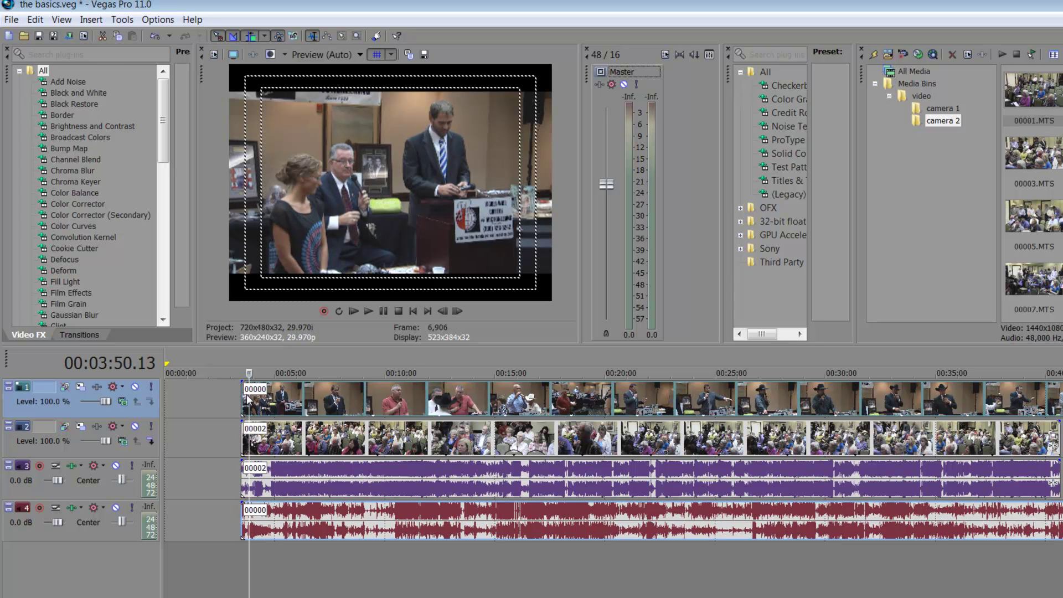
# - Examine the aligned video and audio clips of both cameras at several points along the timeline
pyautogui.click(288, 480)
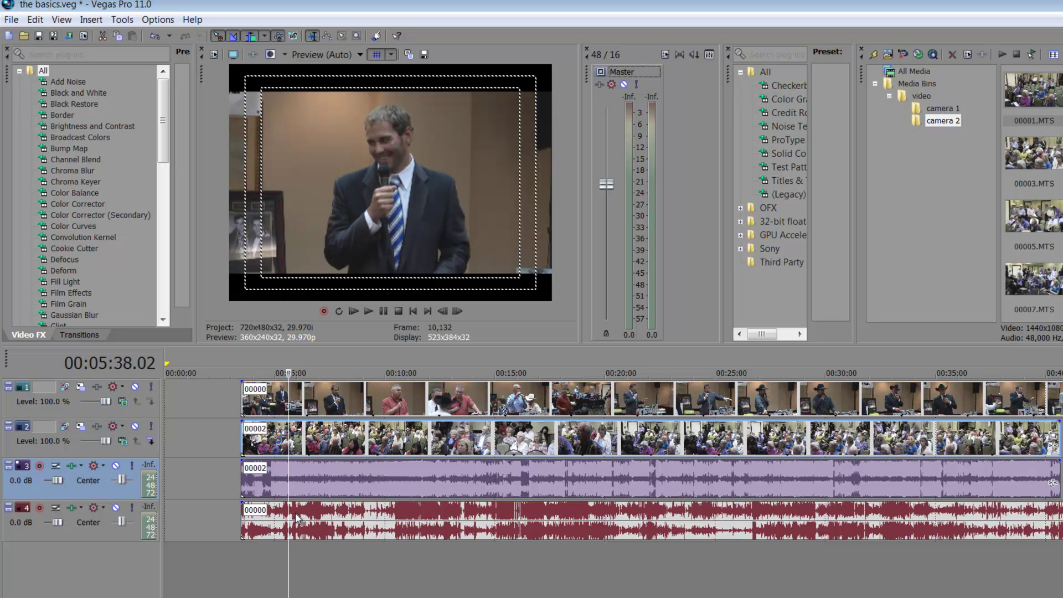
pyautogui.click(327, 401)
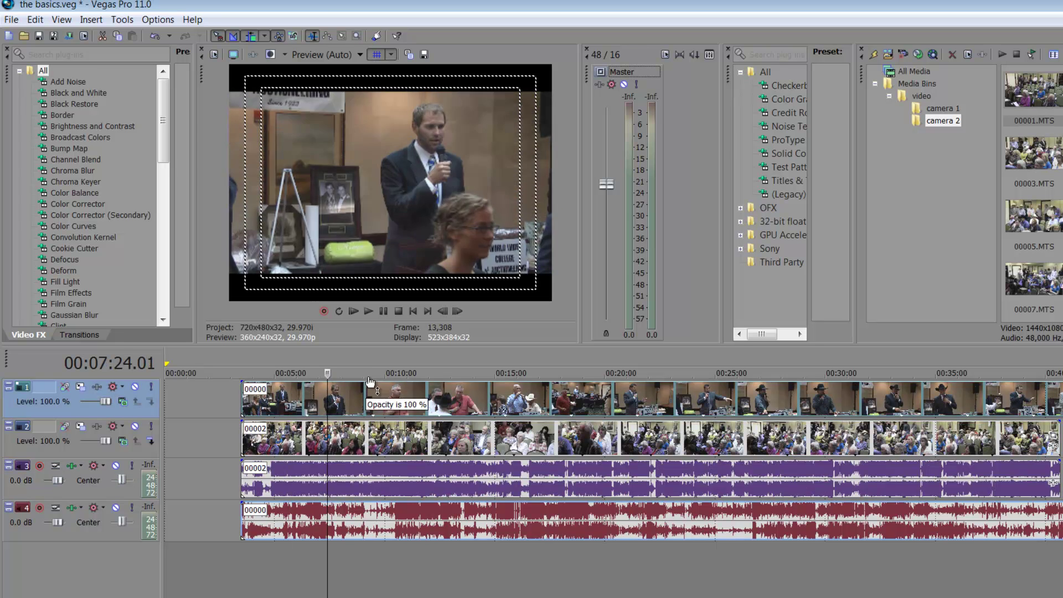
pyautogui.click(430, 406)
pyautogui.moveTo(443, 383)
pyautogui.mouseDown()
pyautogui.moveTo(439, 442)
pyautogui.moveTo(432, 397)
pyautogui.mouseUp()
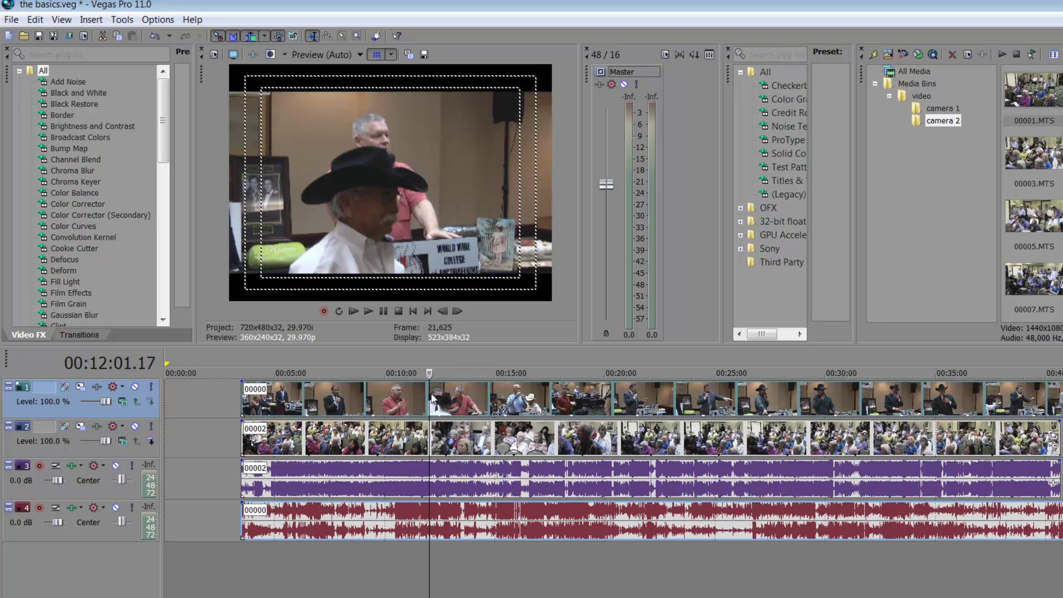
pyautogui.click(415, 400)
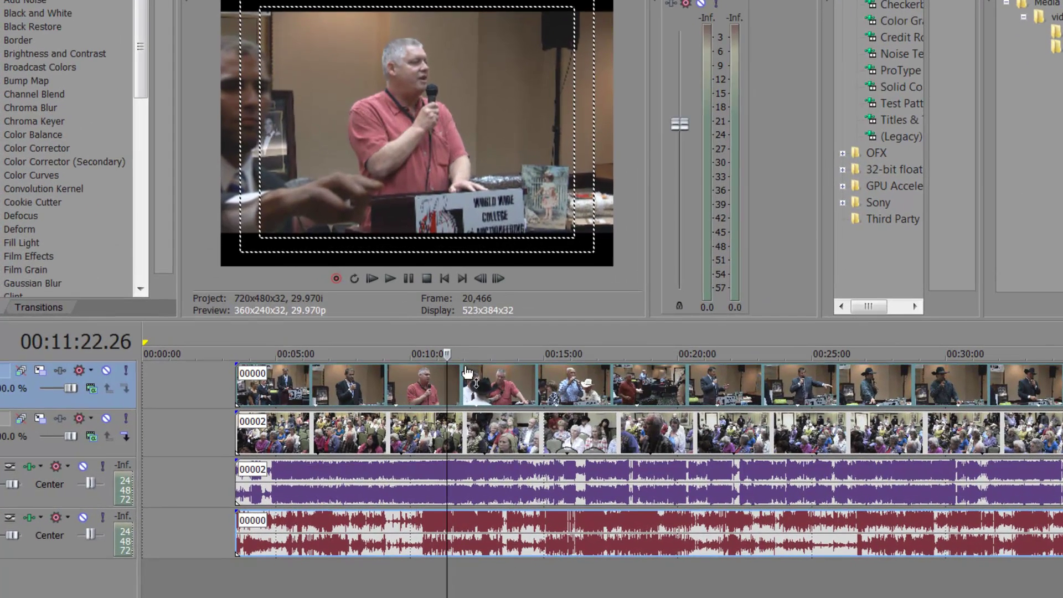
pyautogui.moveTo(468, 372)
pyautogui.mouseDown()
pyautogui.moveTo(478, 431)
pyautogui.moveTo(476, 367)
pyautogui.mouseUp()
pyautogui.click(709, 391)
pyautogui.moveTo(731, 367)
pyautogui.mouseDown()
pyautogui.moveTo(736, 443)
pyautogui.moveTo(730, 366)
pyautogui.mouseUp()
pyautogui.click(696, 390)
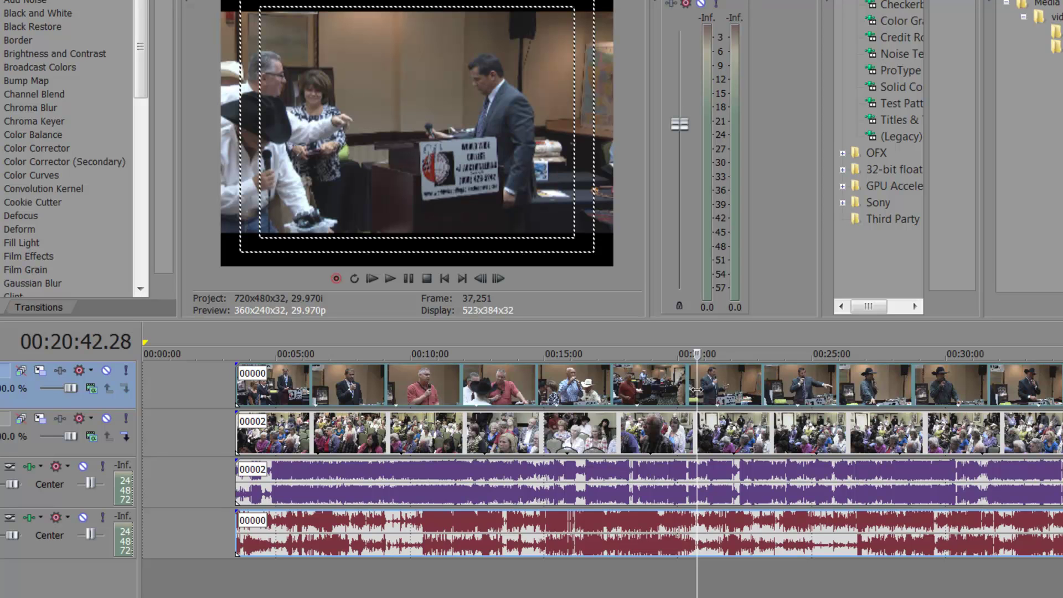
pyautogui.click(698, 471)
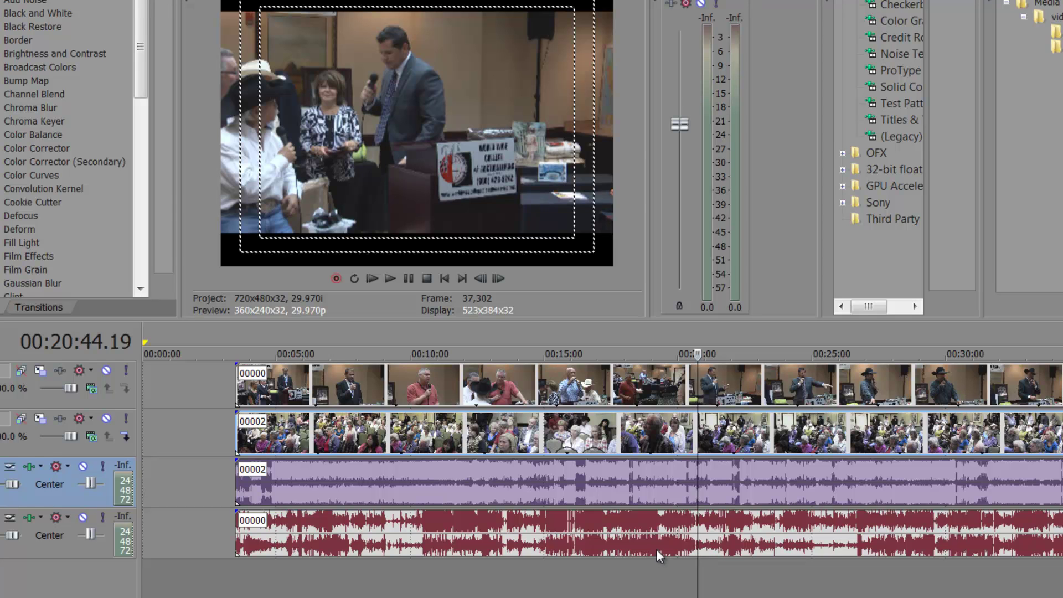
pyautogui.click(402, 492)
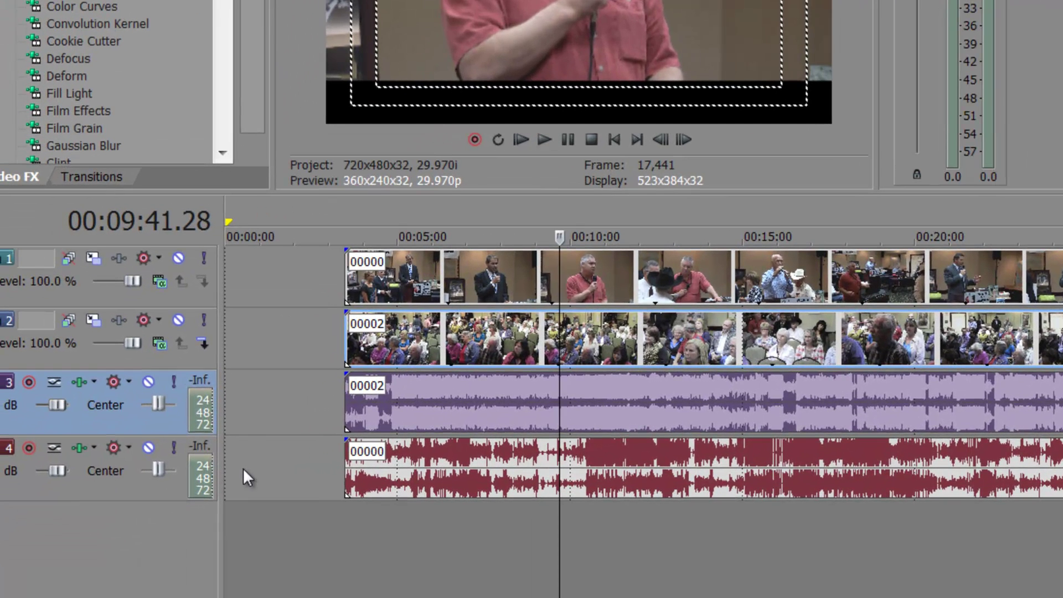
# - Lower the gain of the 00000 audio event on track 4 to almost silent
pyautogui.click(243, 467)
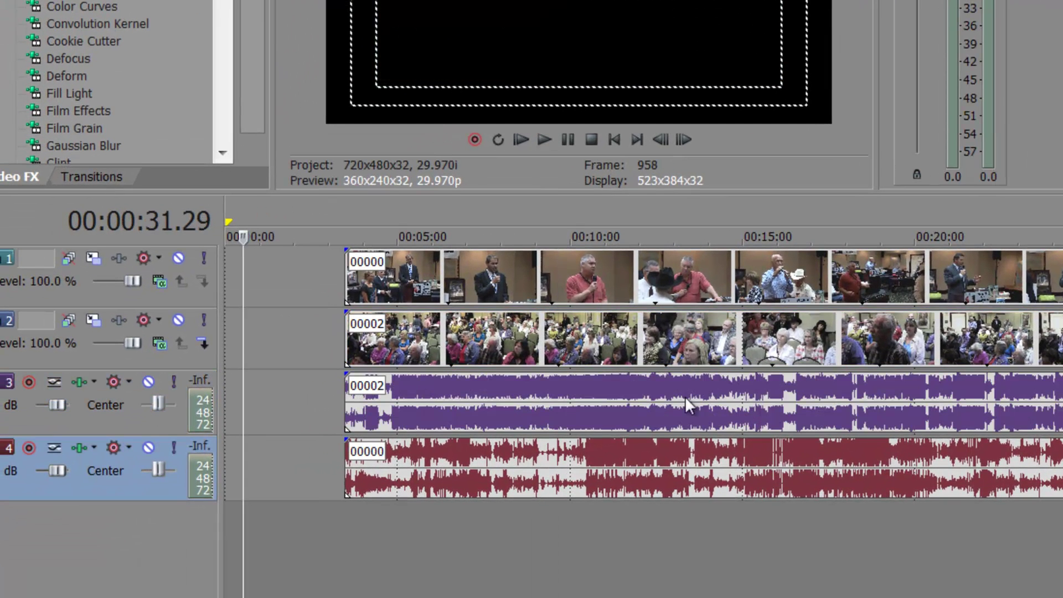
pyautogui.moveTo(688, 444); pyautogui.dragTo(670, 476)
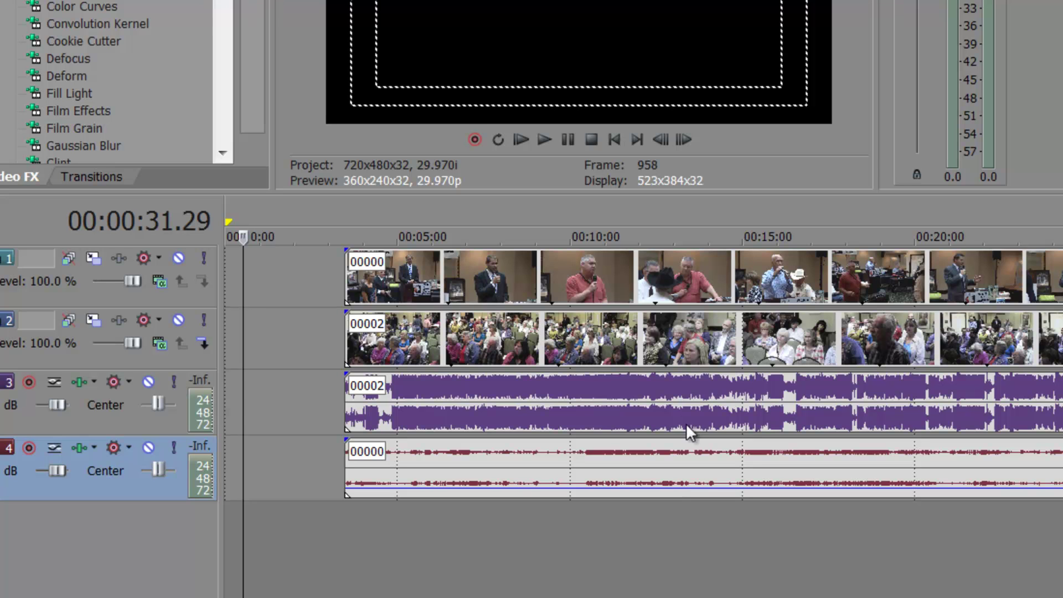
pyautogui.click(695, 409)
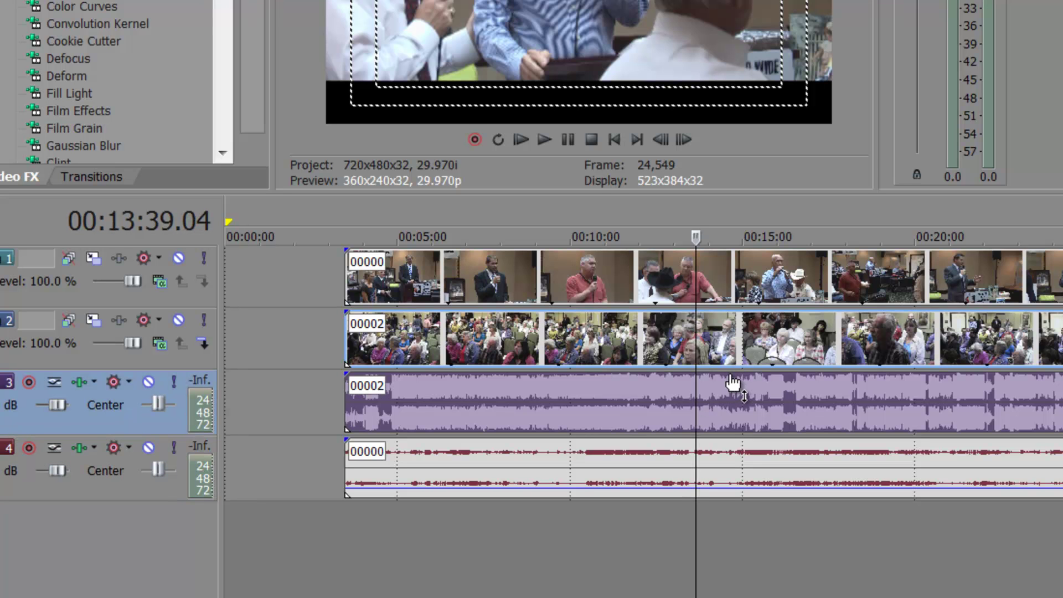
pyautogui.click(538, 446)
pyautogui.click(483, 395)
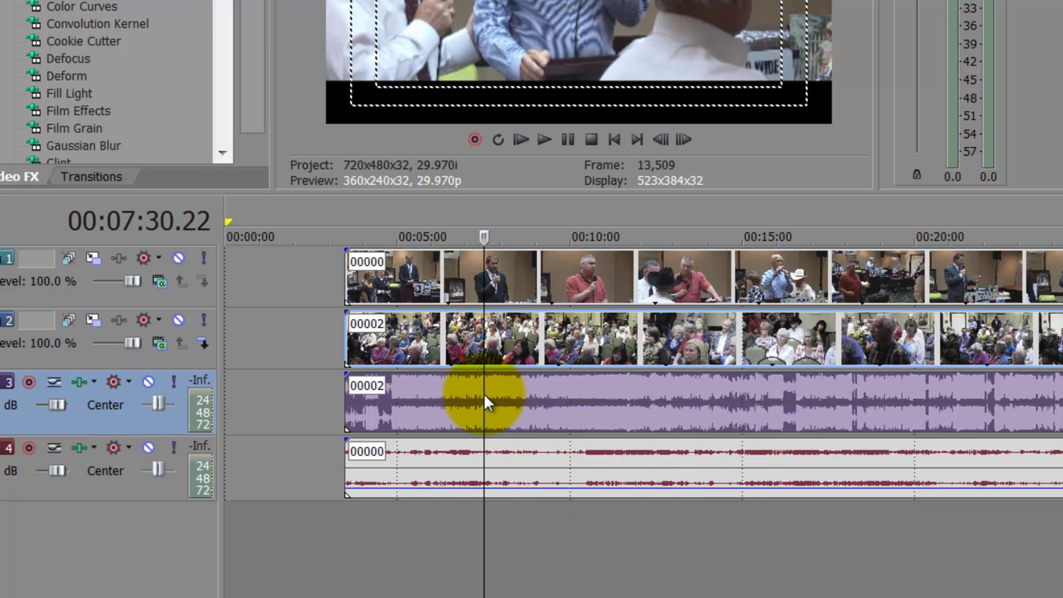
pyautogui.click(461, 480)
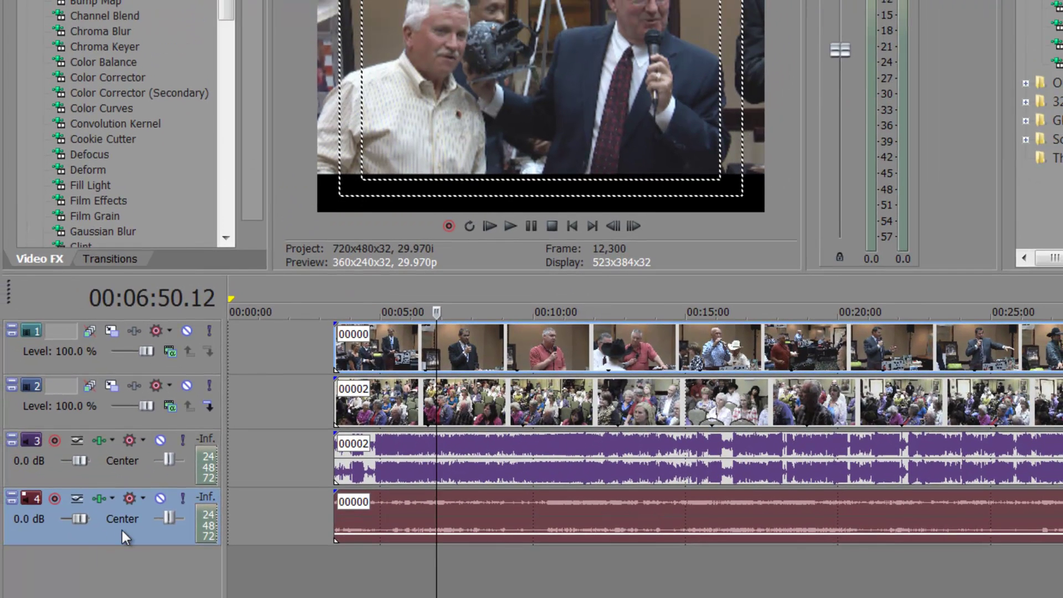
# - Insert an empty audio track below track 4 and place the cursor on it at the start of the clips
pyautogui.rightClick(119, 523)
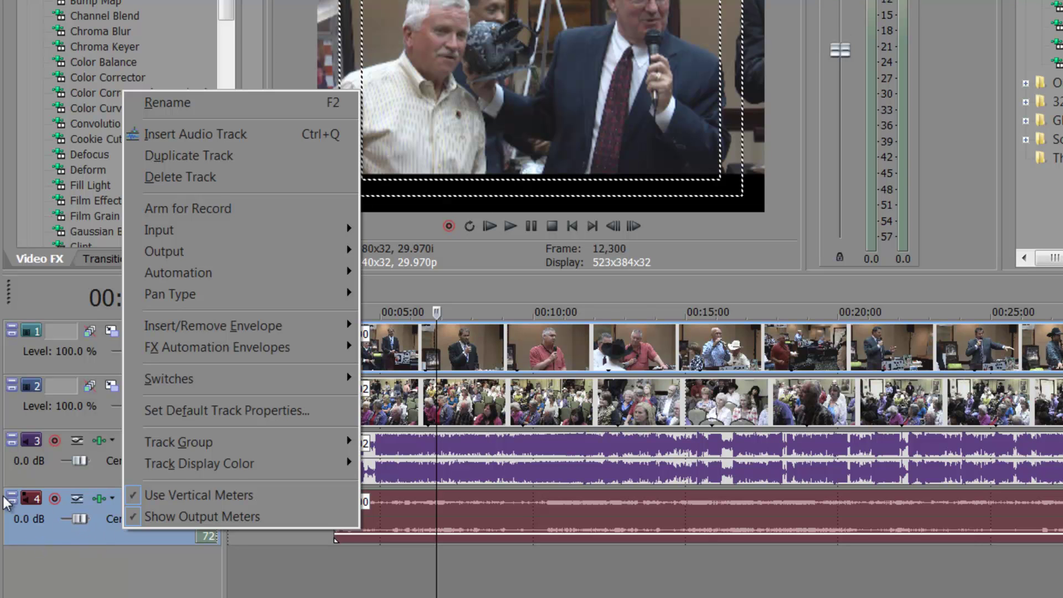
pyautogui.click(177, 139)
pyautogui.moveTo(464, 556); pyautogui.dragTo(456, 492)
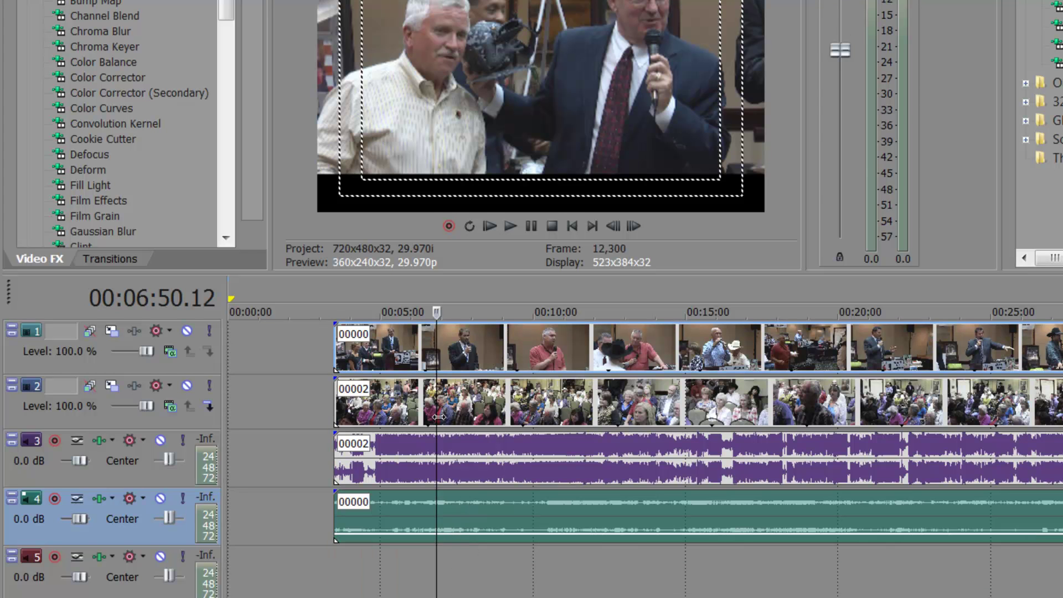
pyautogui.moveTo(370, 504)
pyautogui.mouseDown()
pyautogui.moveTo(417, 505)
pyautogui.moveTo(364, 501)
pyautogui.mouseUp()
pyautogui.click(332, 558)
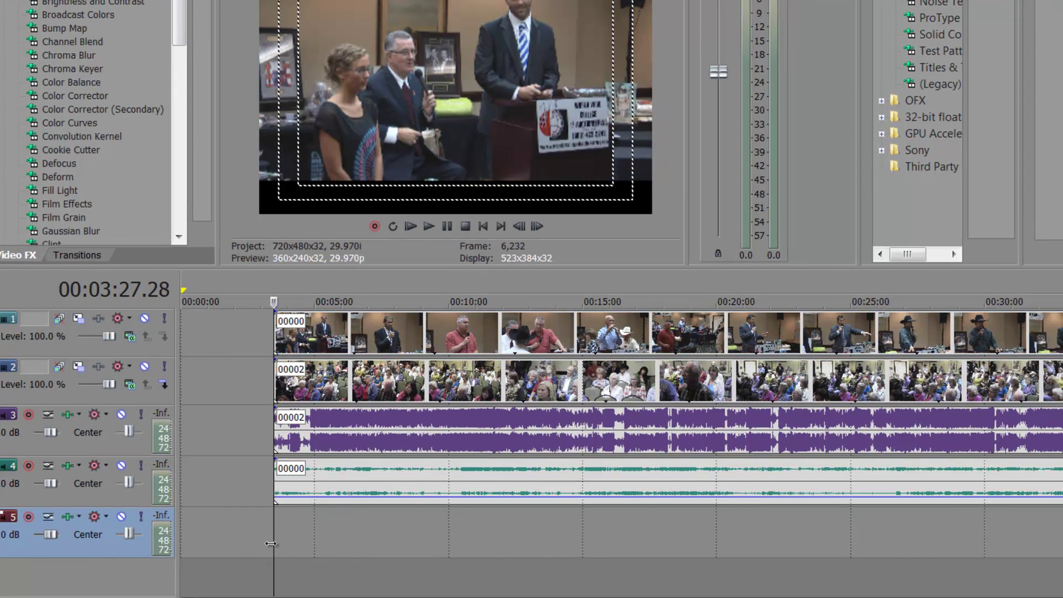
pyautogui.rightClick(271, 543)
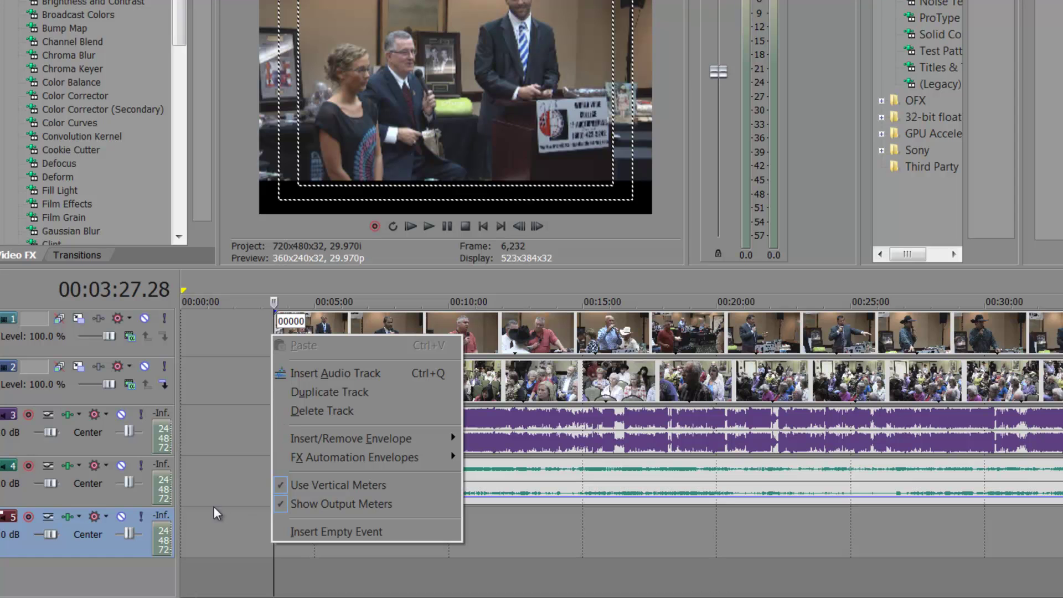
pyautogui.click(240, 516)
# - Copy the 00000 audio event with its video and paste the pair at the start of the existing clips, 00:03:27.28
pyautogui.click(305, 481)
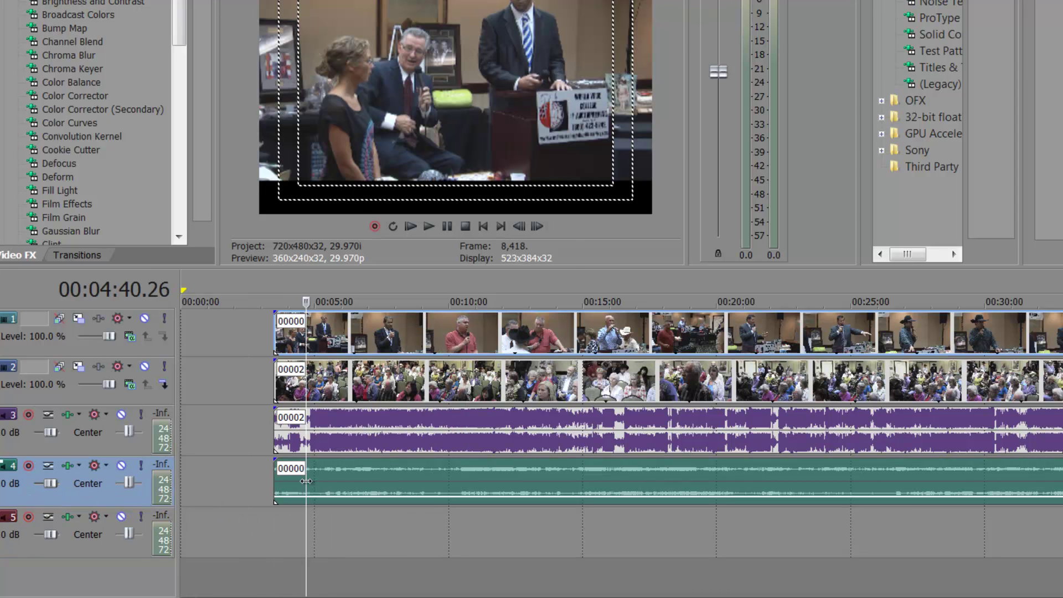
pyautogui.rightClick(323, 473)
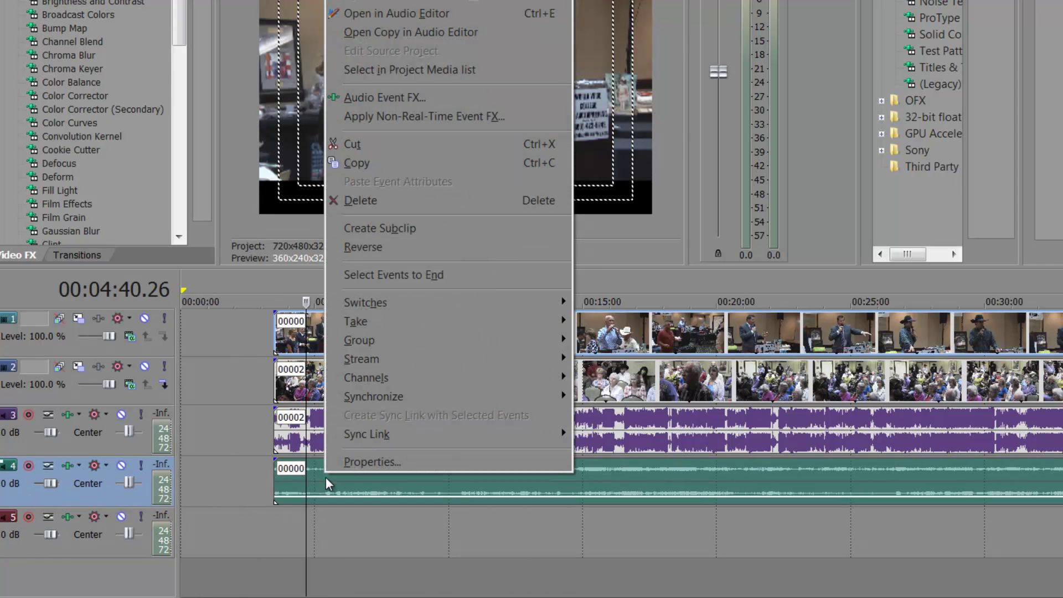
pyautogui.click(368, 162)
pyautogui.click(278, 538)
pyautogui.rightClick(278, 539)
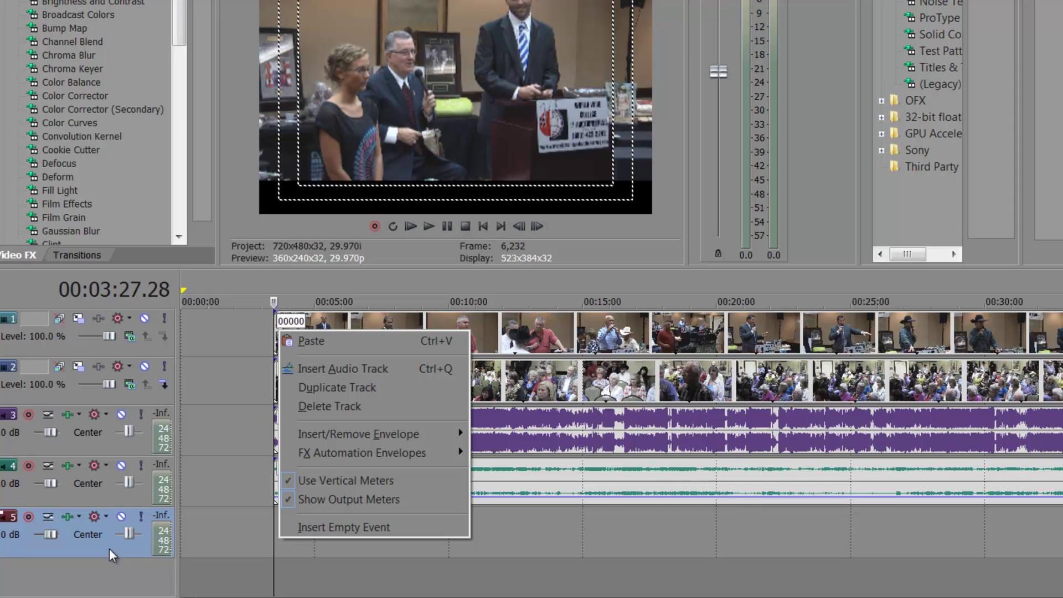
pyautogui.click(426, 371)
pyautogui.rightClick(277, 534)
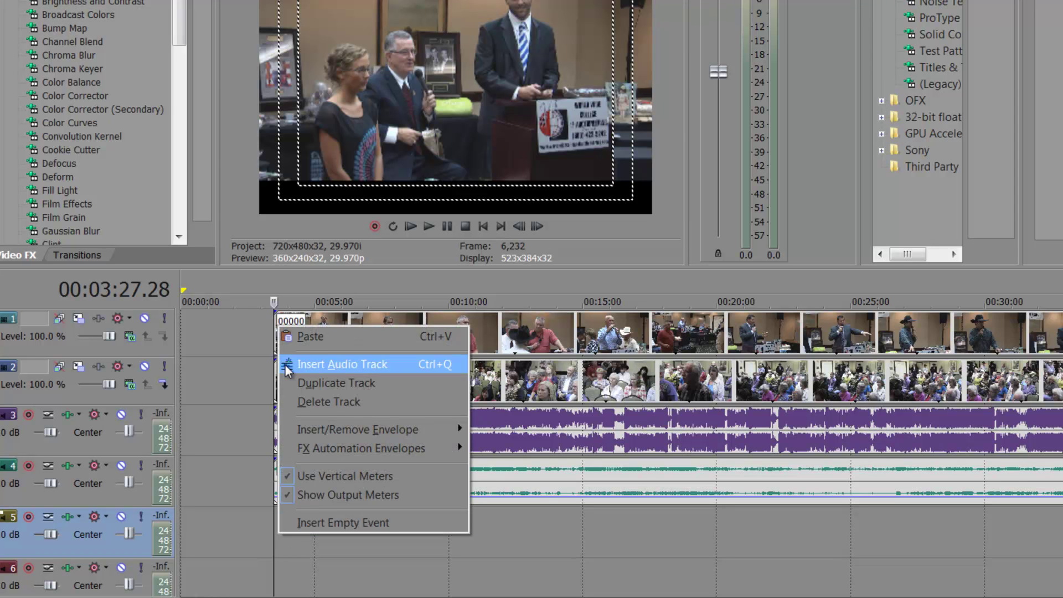
pyautogui.click(310, 334)
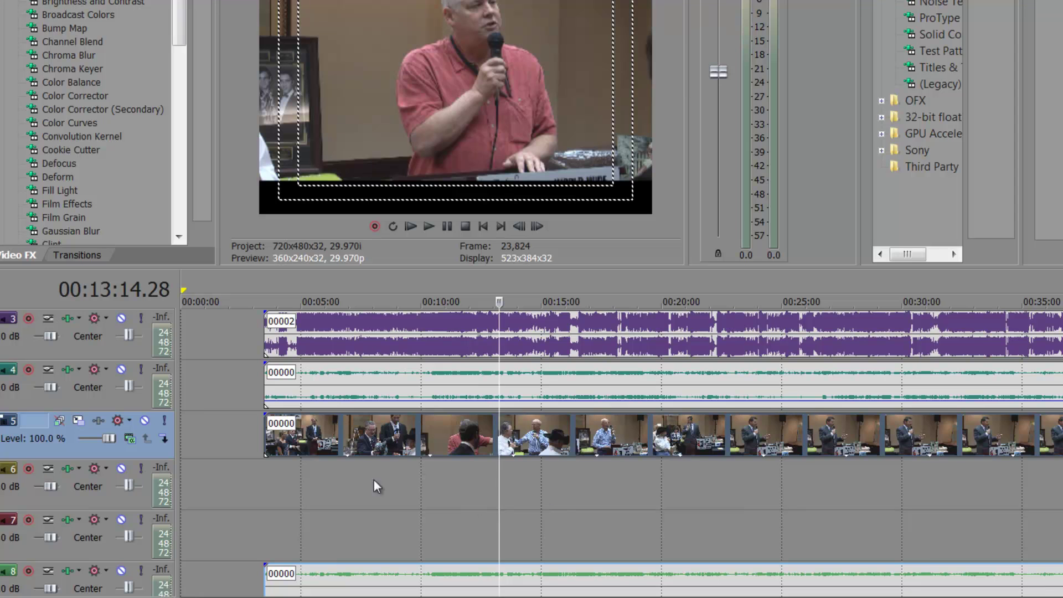
pyautogui.moveTo(289, 431)
pyautogui.mouseDown()
pyautogui.moveTo(325, 427)
pyautogui.moveTo(291, 433)
pyautogui.mouseUp()
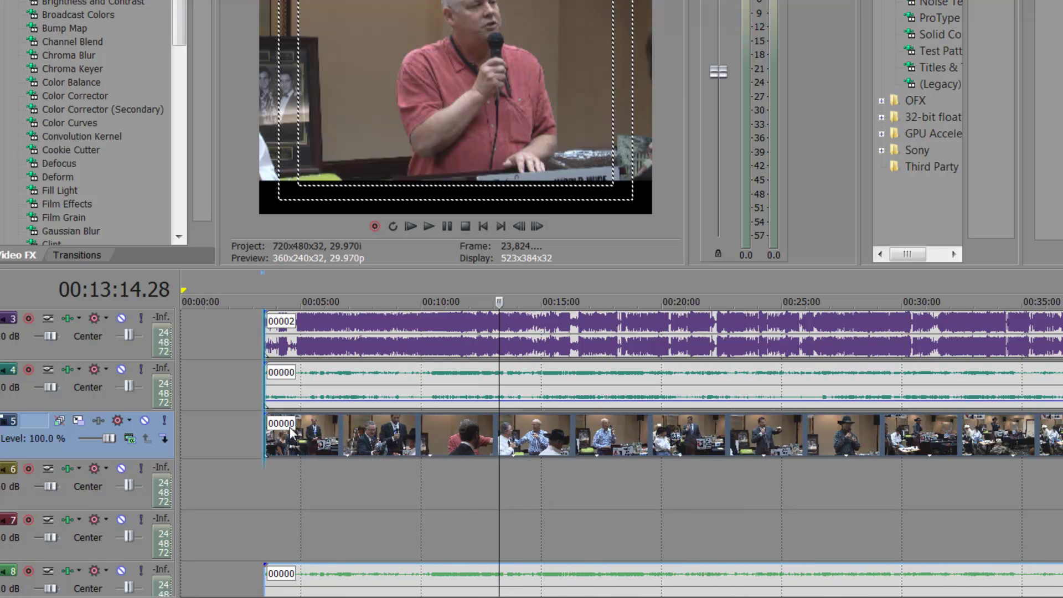
# - Delete the empty audio tracks between the pasted 00000 video and its audio
pyautogui.click(294, 490)
pyautogui.rightClick(294, 490)
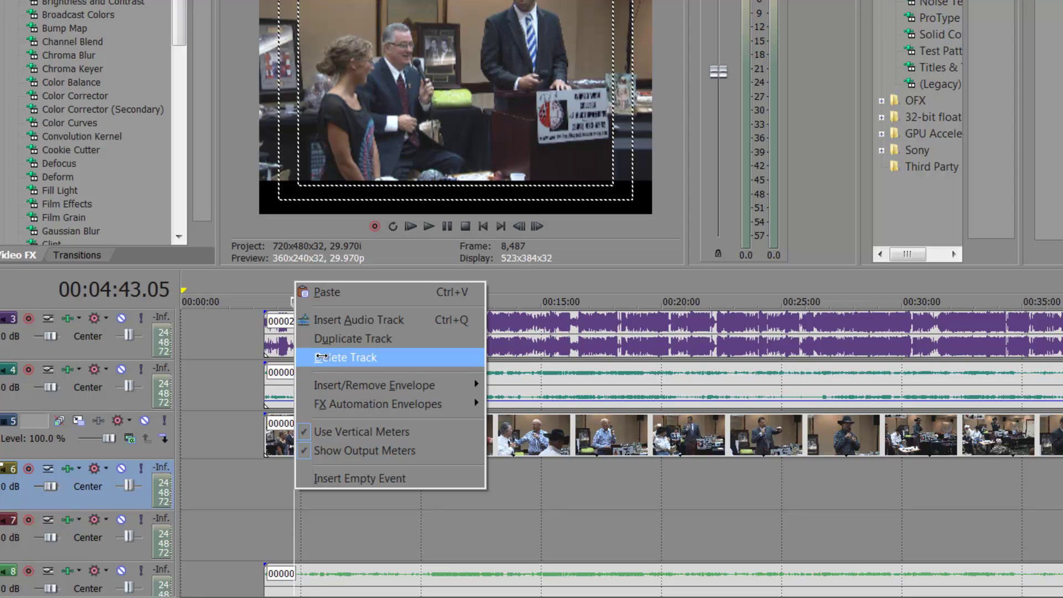
pyautogui.click(321, 357)
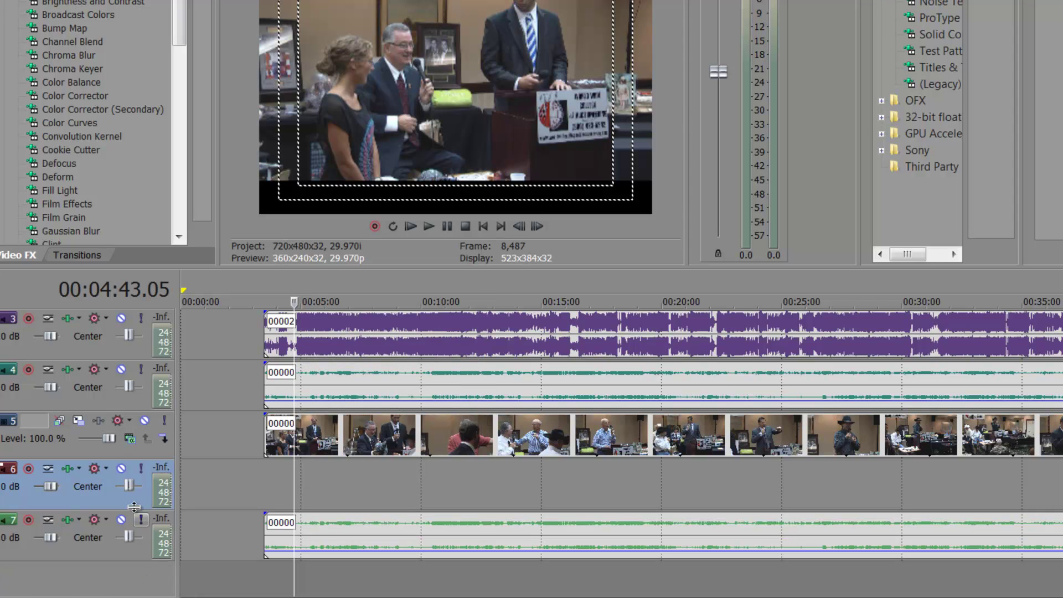
pyautogui.rightClick(114, 497)
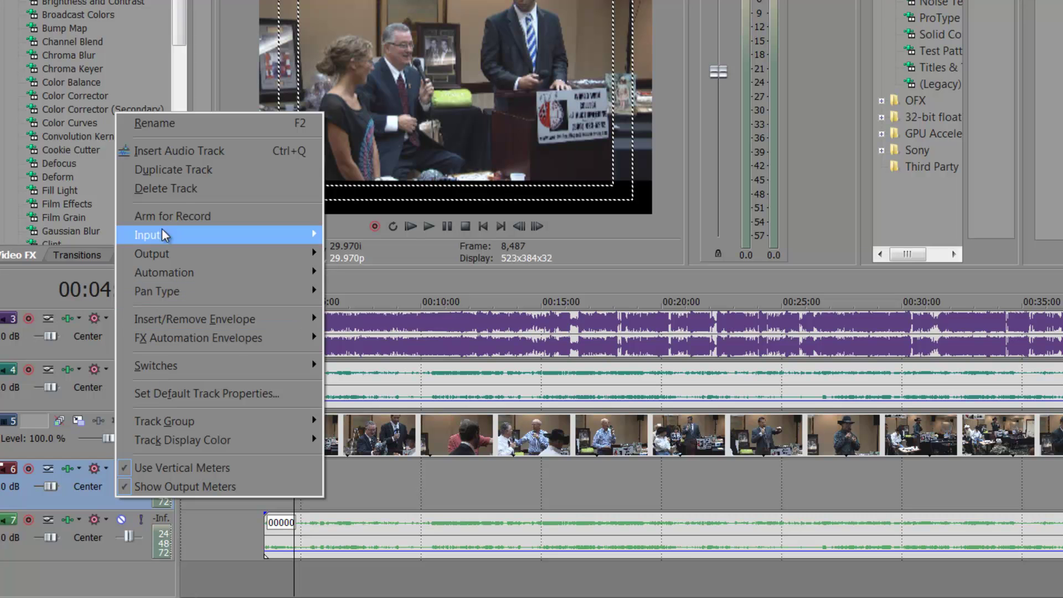
pyautogui.click(184, 189)
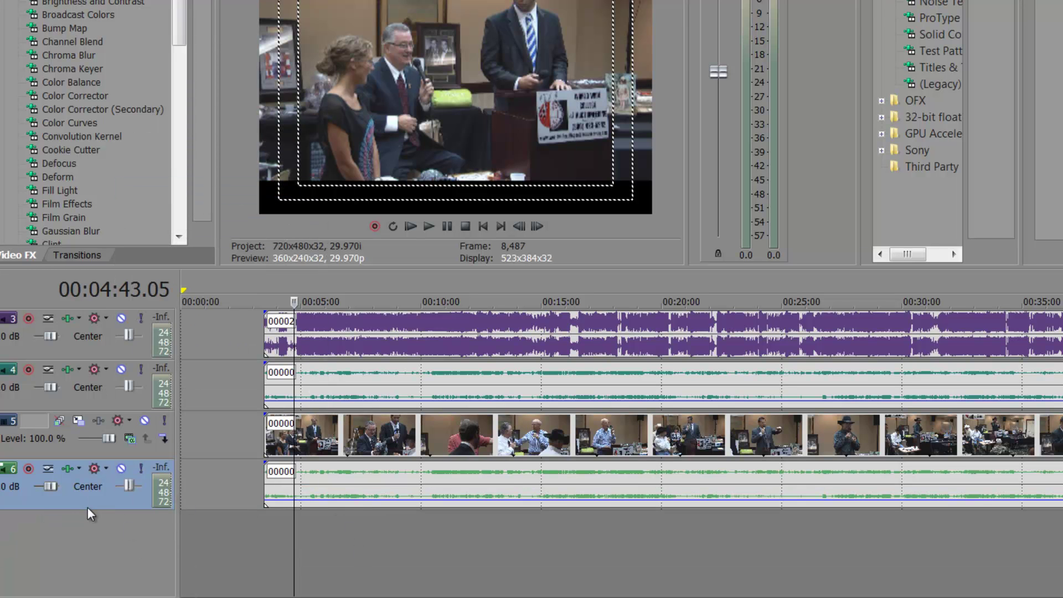
pyautogui.hotkey('ctrl', 'a')
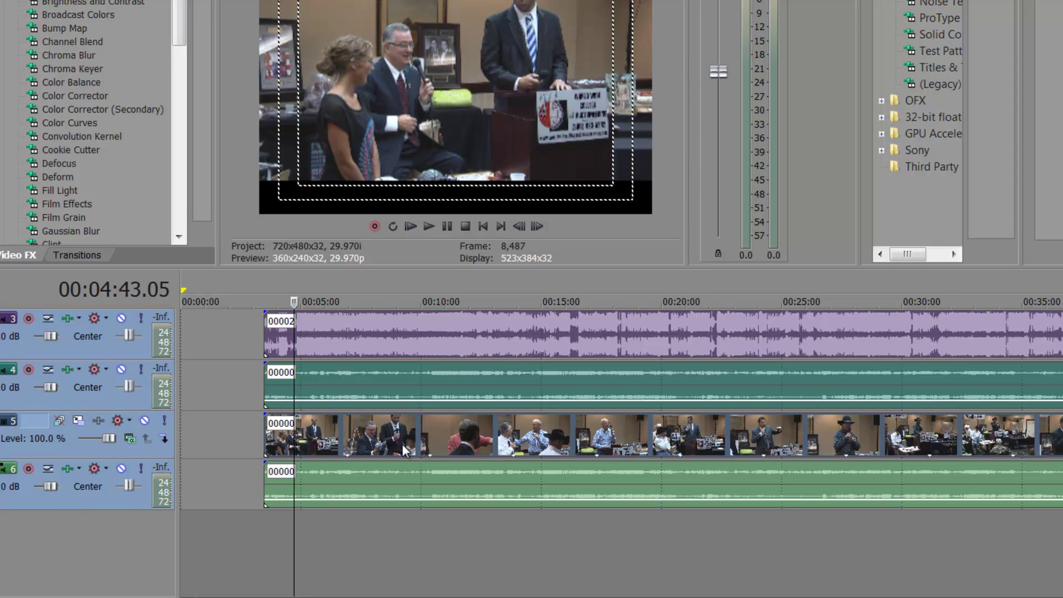
pyautogui.click(125, 505)
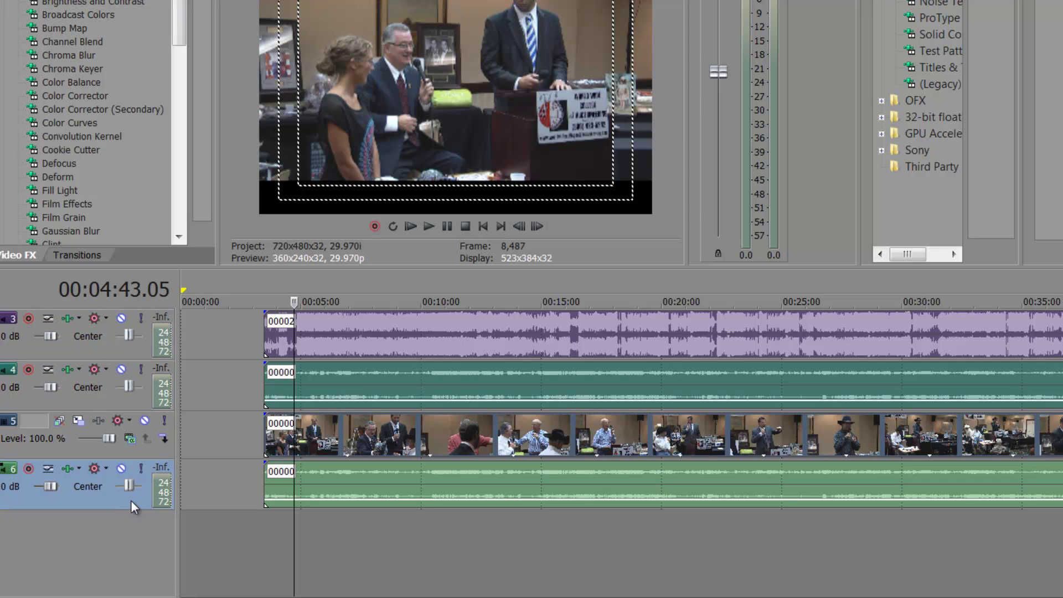
pyautogui.hotkey('ctrl', 'a')
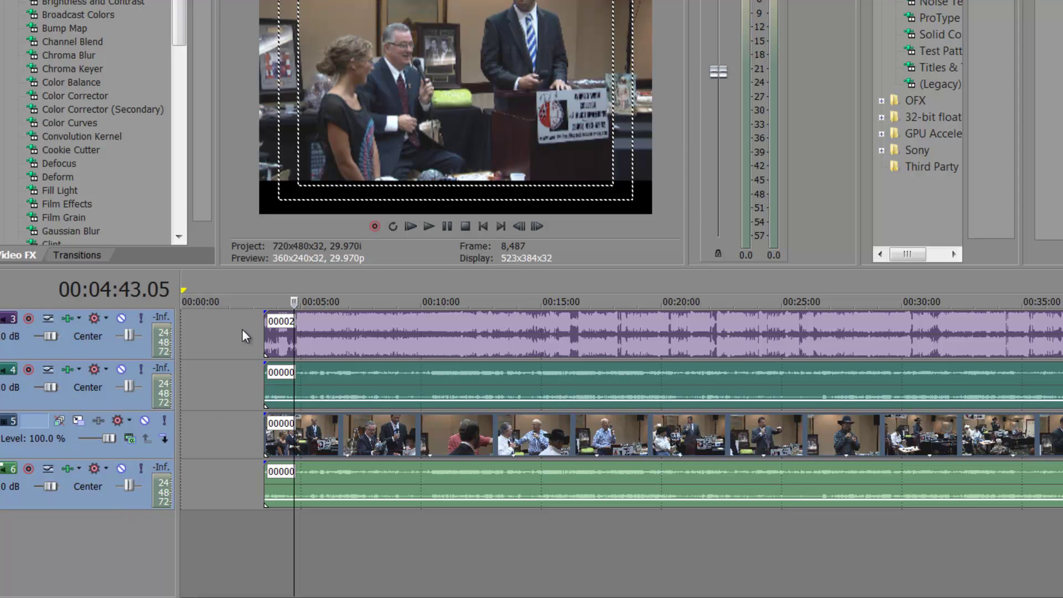
pyautogui.click(242, 330)
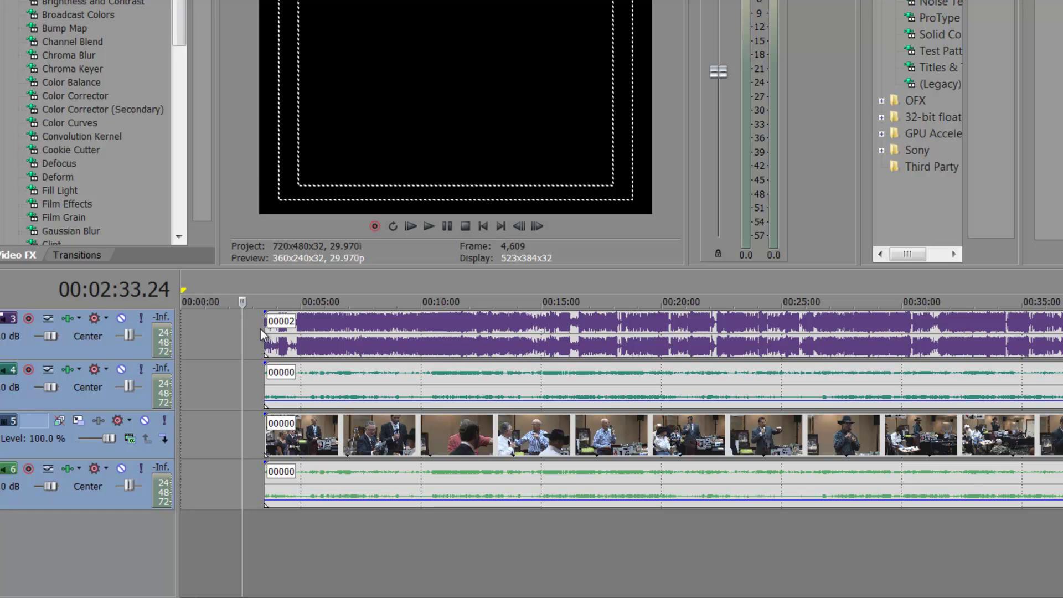
# - Select the pasted 00000 video clip on track 5
pyautogui.click(287, 515)
pyautogui.click(297, 440)
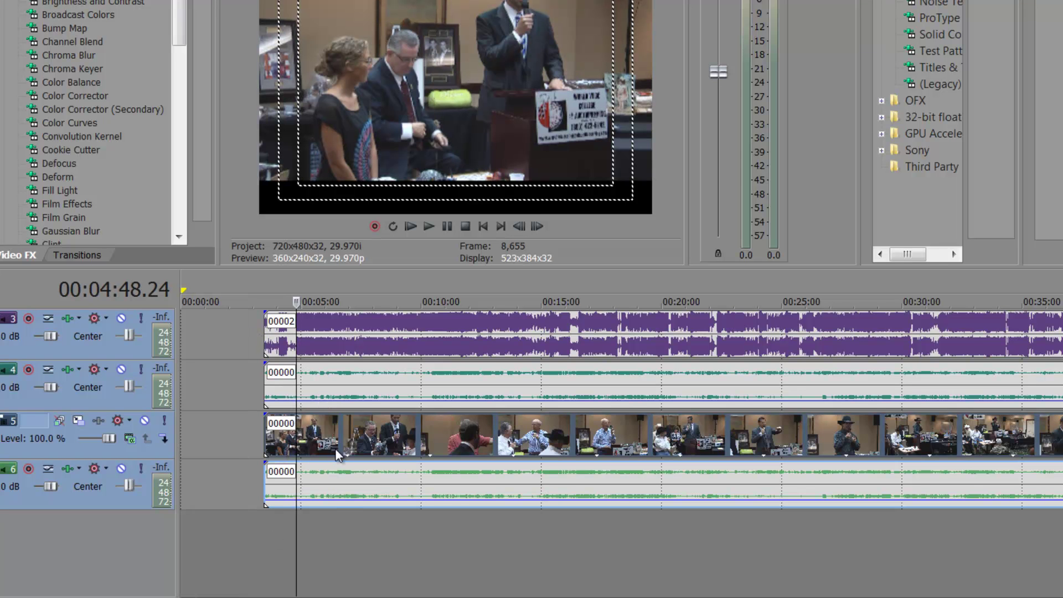
pyautogui.hotkey('ctrl', 'q')
pyautogui.hotkey('ctrl', 'q')
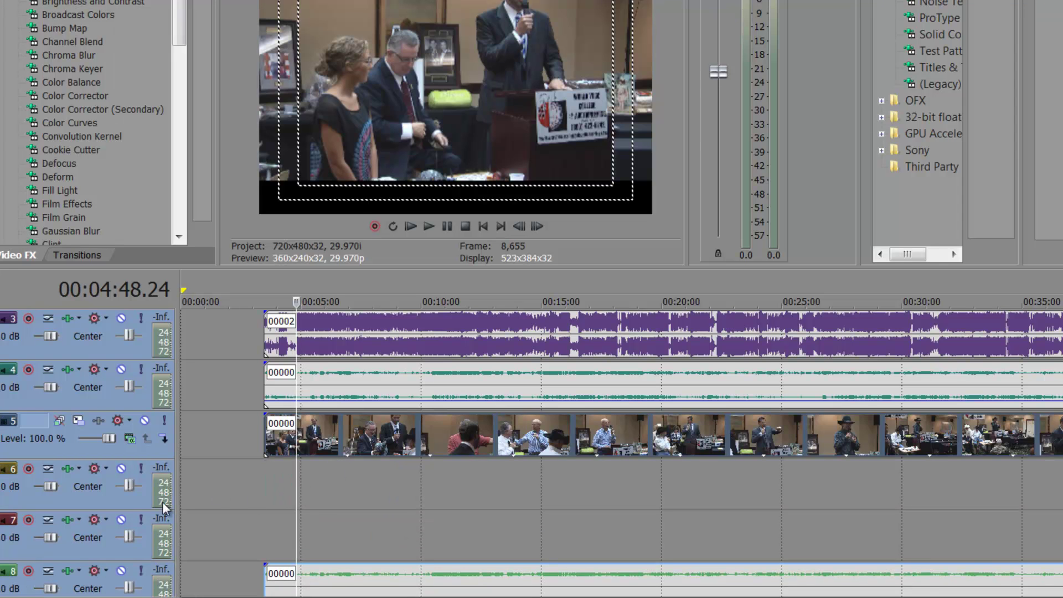
pyautogui.rightClick(119, 500)
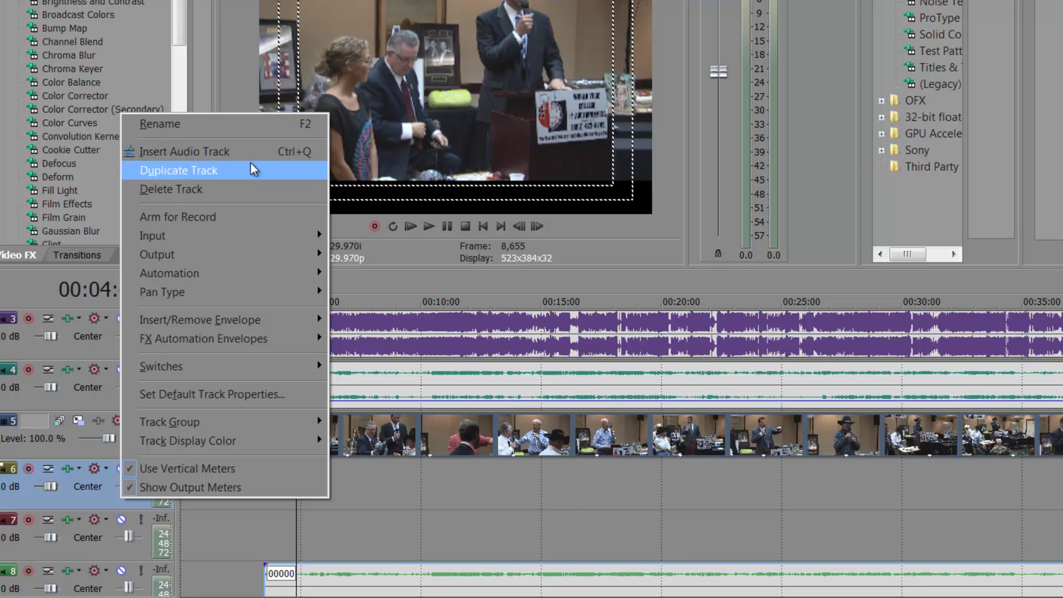
pyautogui.click(255, 188)
pyautogui.rightClick(101, 497)
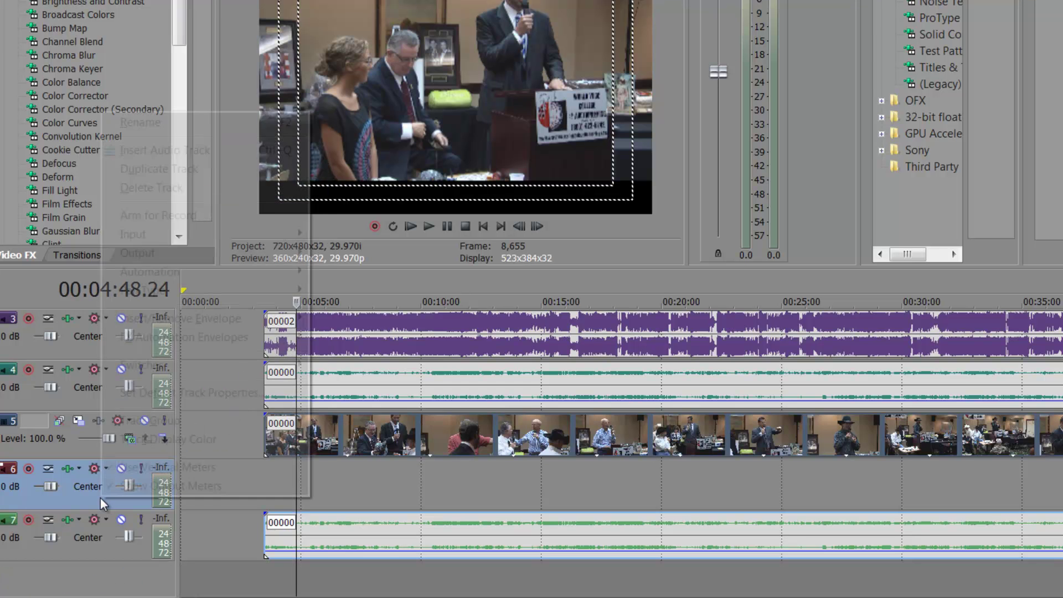
pyautogui.click(207, 188)
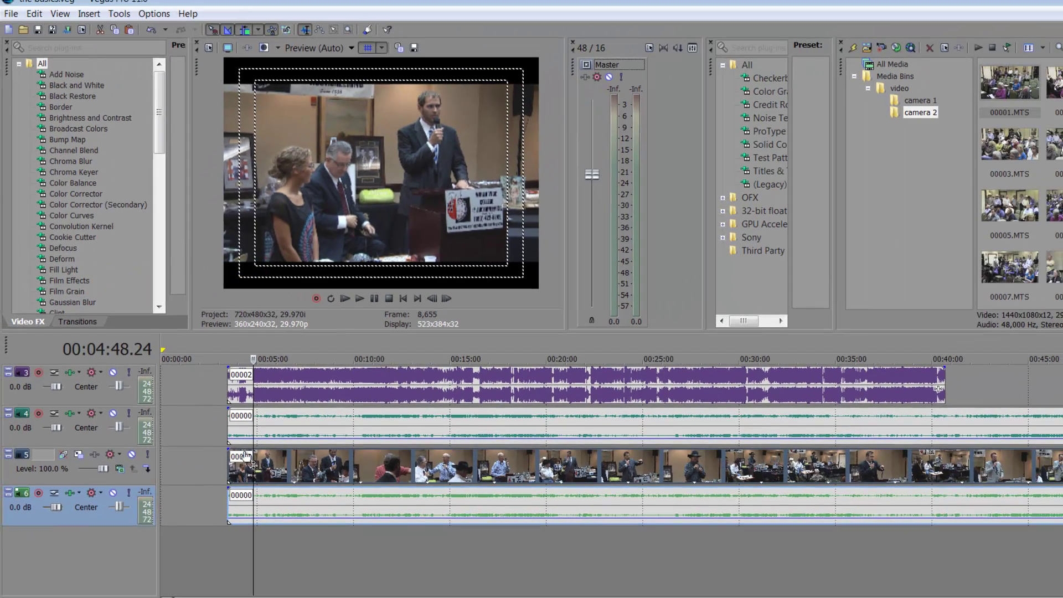
# - Enlarge the timeline area to show all tracks and delete the duplicate 00000 video track, track 5
pyautogui.click(245, 458)
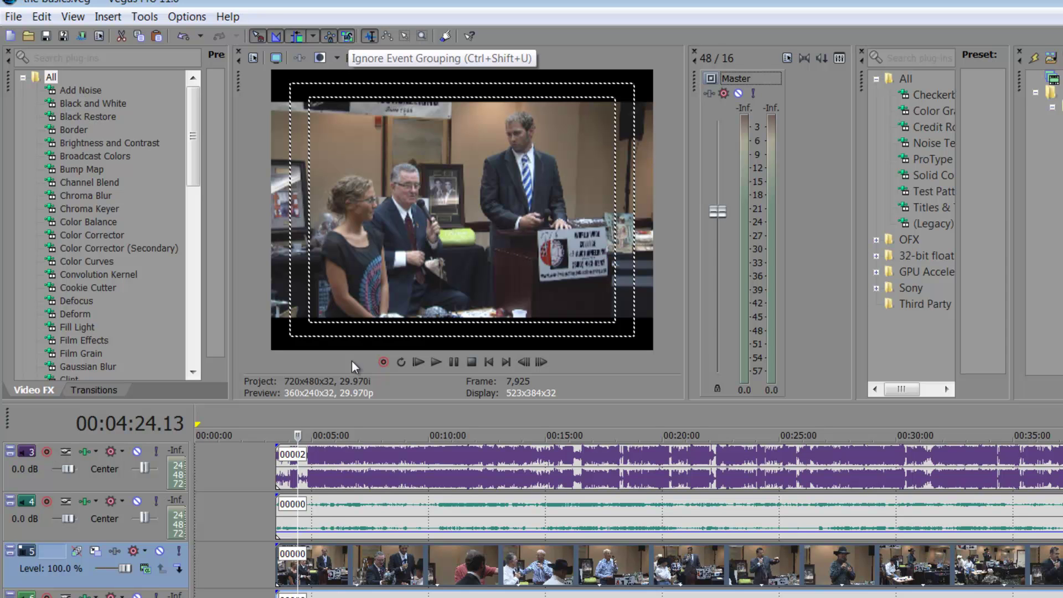
pyautogui.click(324, 517)
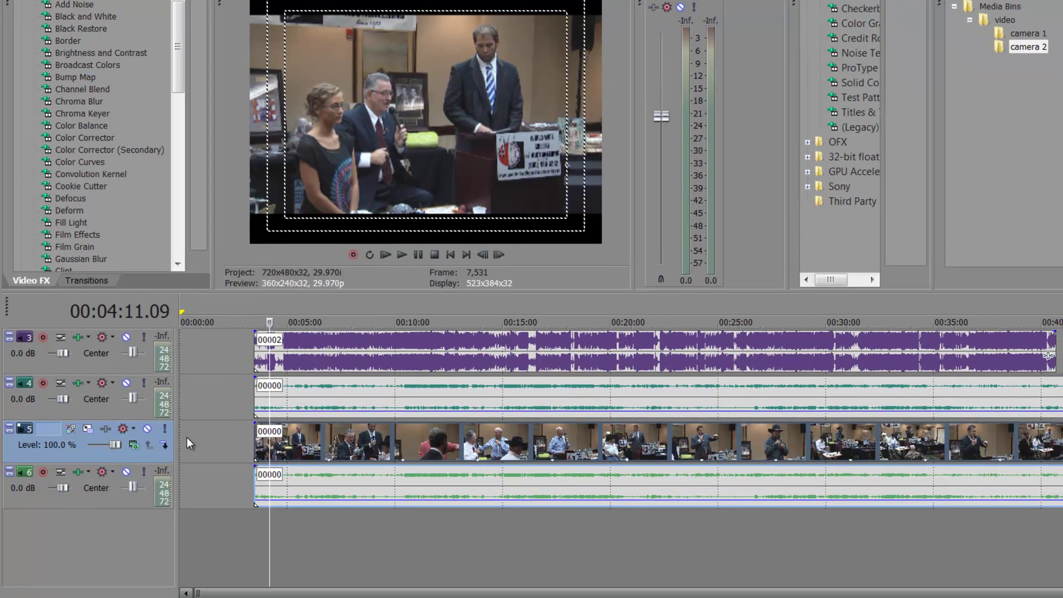
pyautogui.rightClick(202, 560)
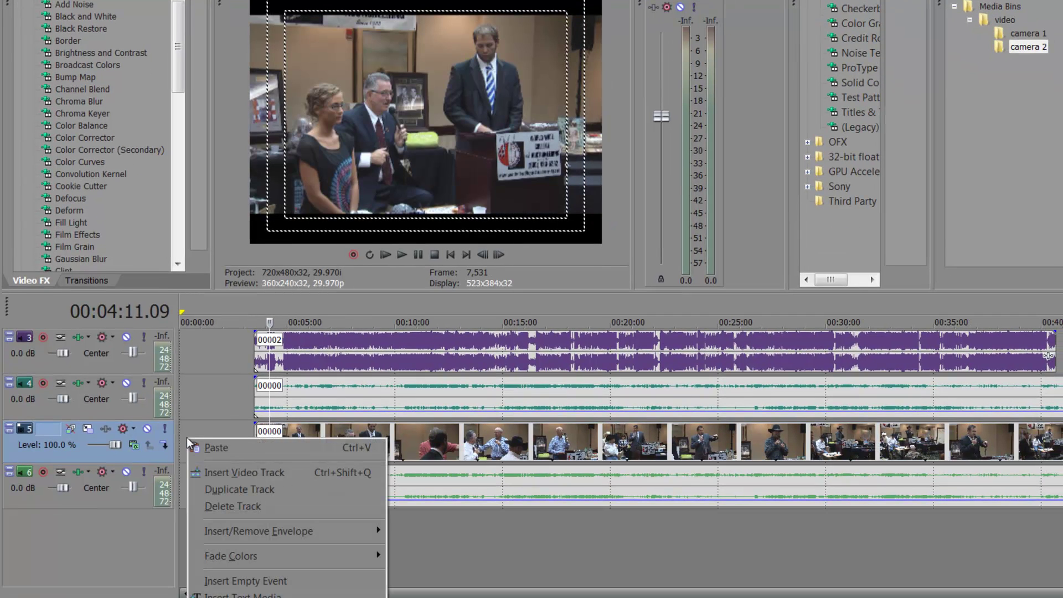
pyautogui.click(430, 450)
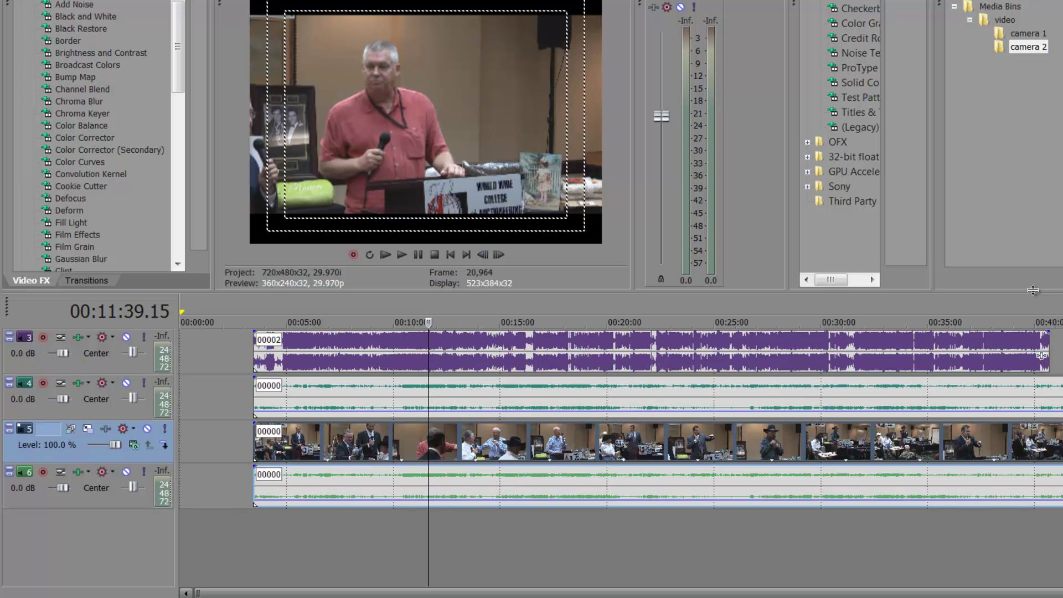
pyautogui.moveTo(1031, 291); pyautogui.dragTo(1023, 232)
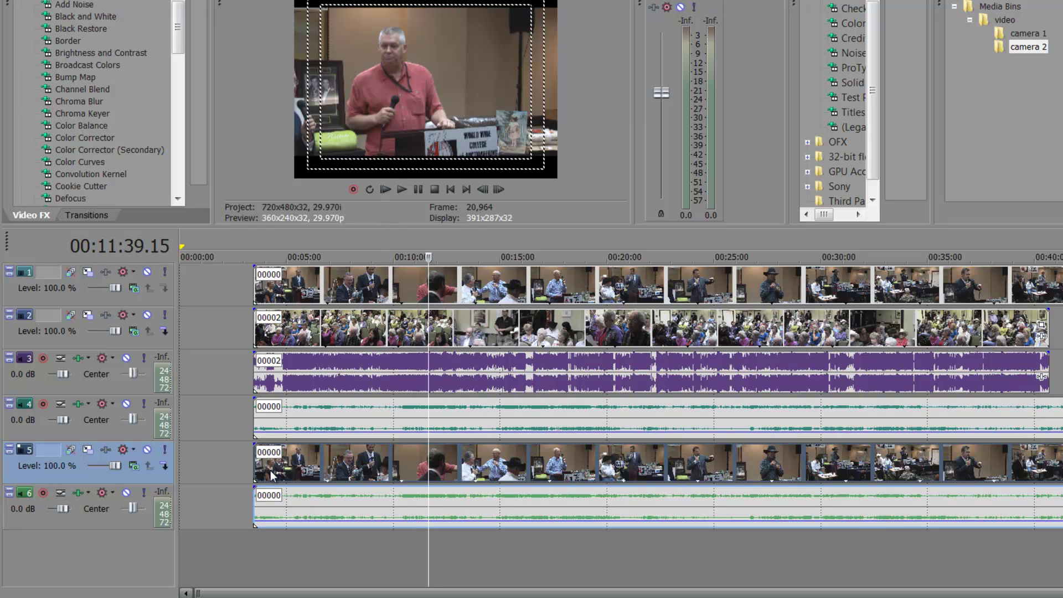
pyautogui.rightClick(198, 460)
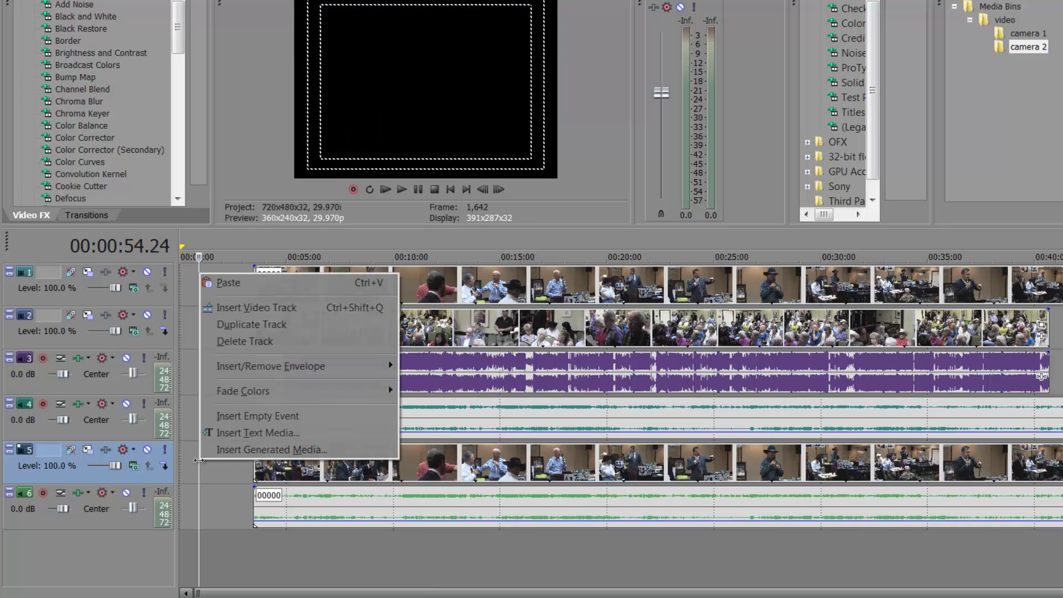
pyautogui.click(245, 341)
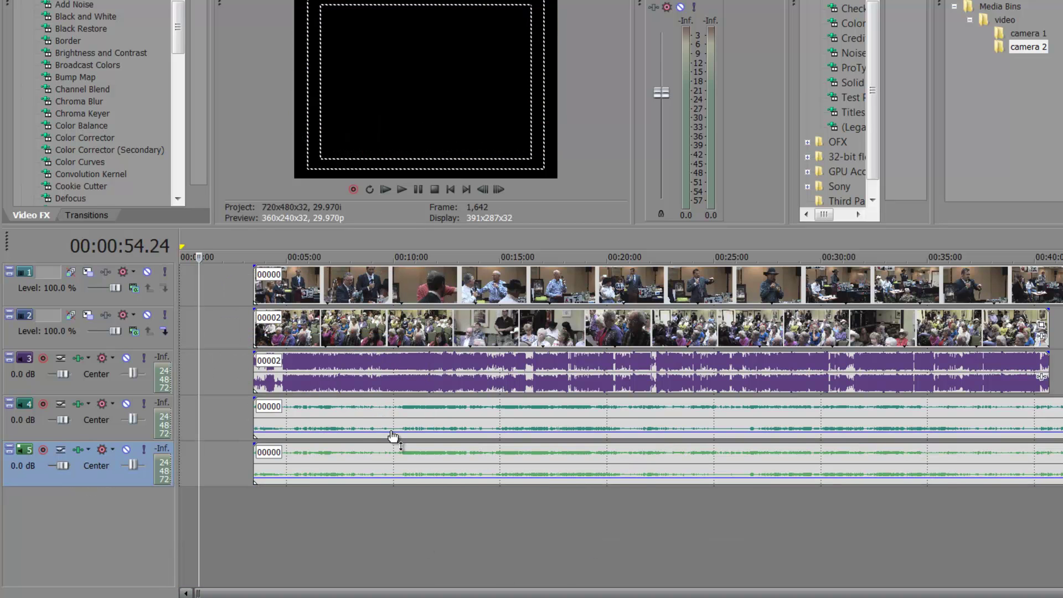
# - Set the channels of the 00000 audio event on track 4 to Right Only
pyautogui.click(370, 416)
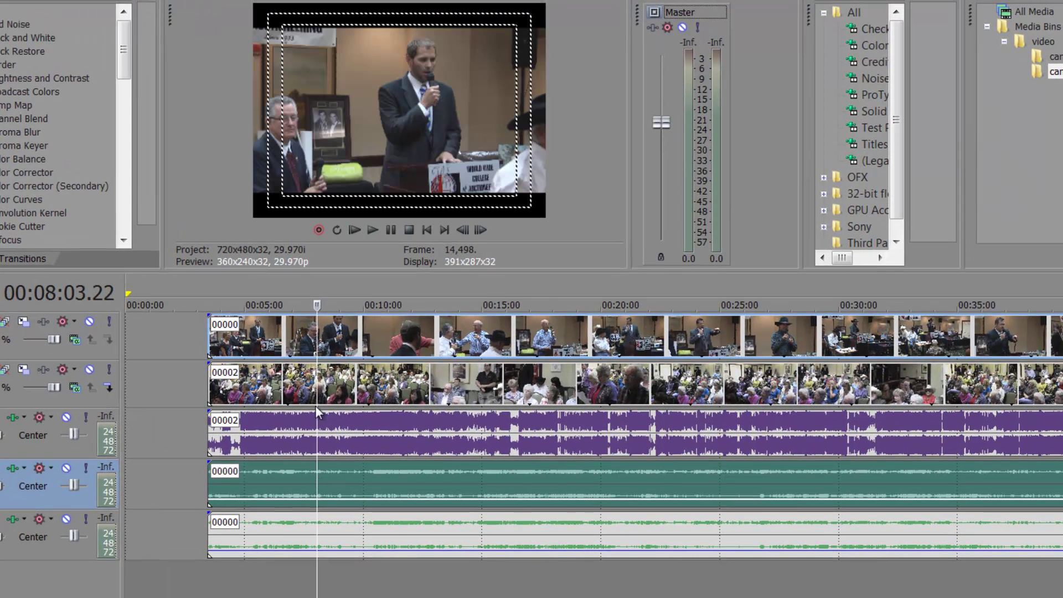
pyautogui.rightClick(295, 479)
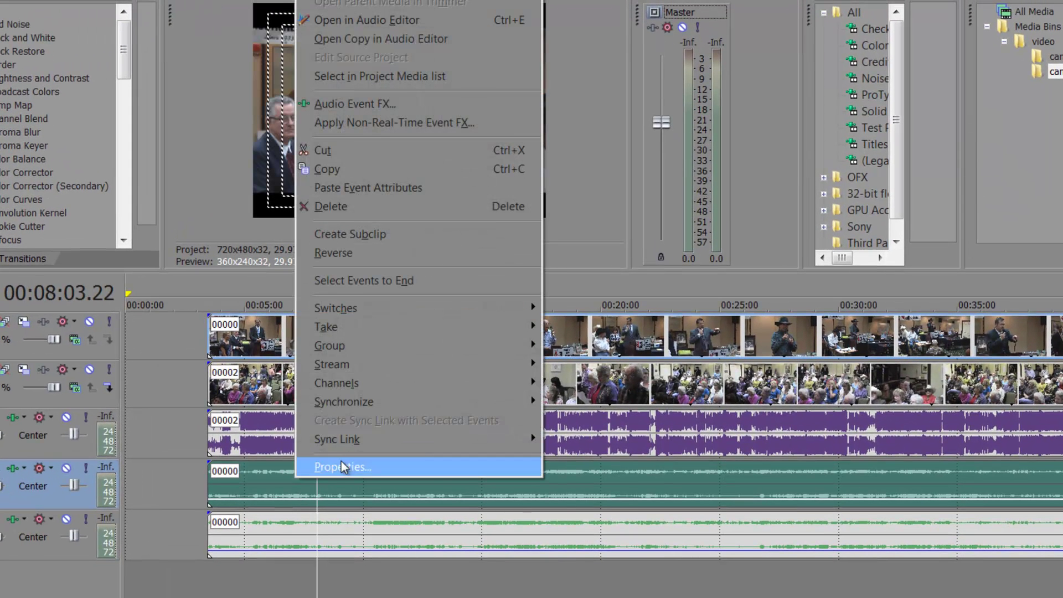
pyautogui.moveTo(398, 384)
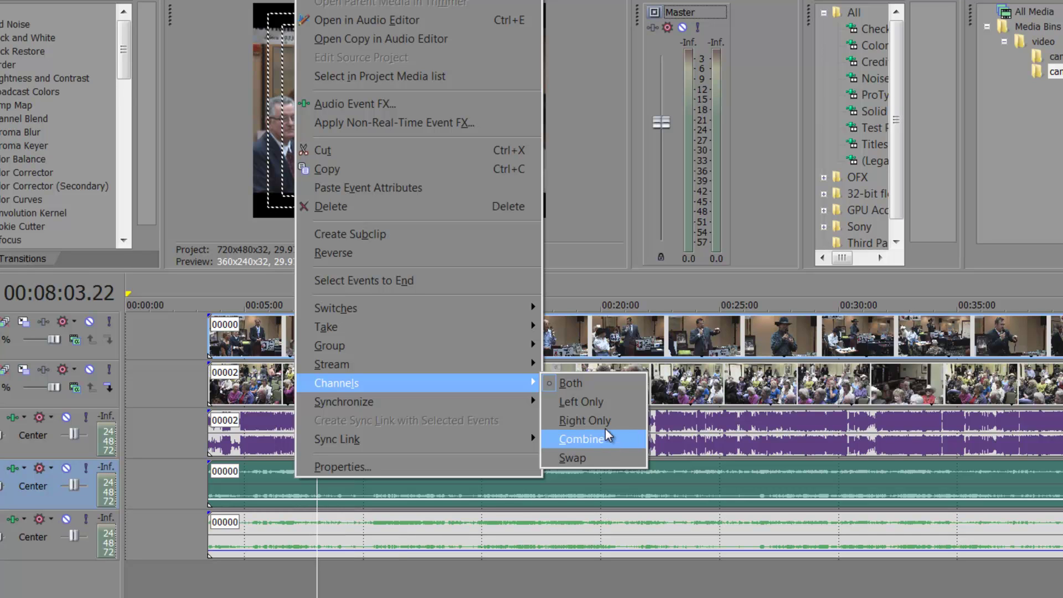
pyautogui.click(586, 420)
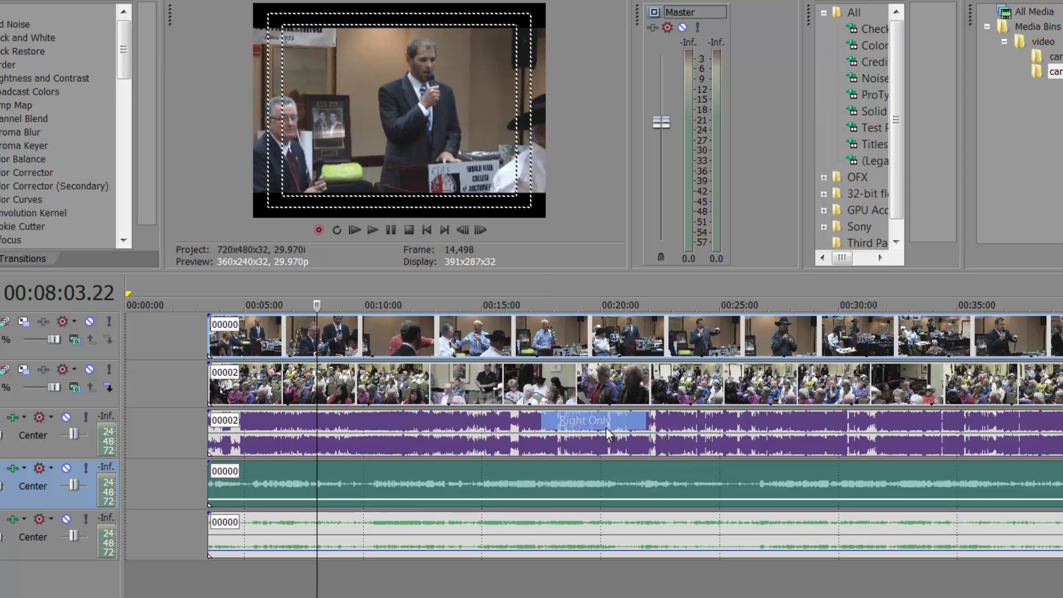
# - Set the channels of the 00000 audio event on track 5 to Left Only
pyautogui.click(484, 524)
pyautogui.rightClick(484, 523)
pyautogui.moveTo(692, 426)
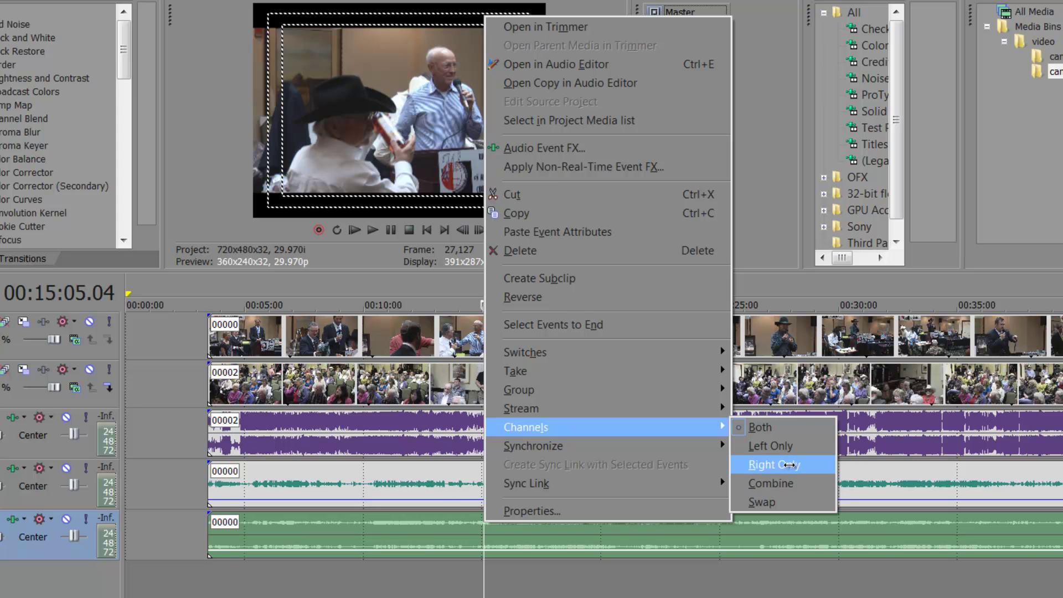
pyautogui.click(789, 453)
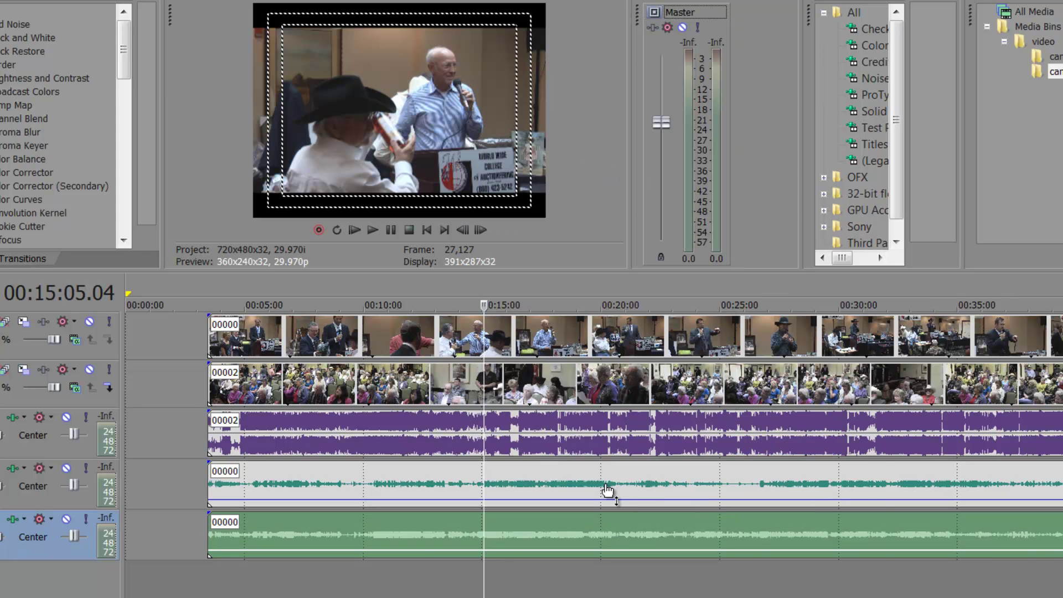
# - Switch the channels of the 00000 audio event on track 4 to Left Only
pyautogui.click(600, 485)
pyautogui.rightClick(600, 485)
pyautogui.moveTo(648, 397)
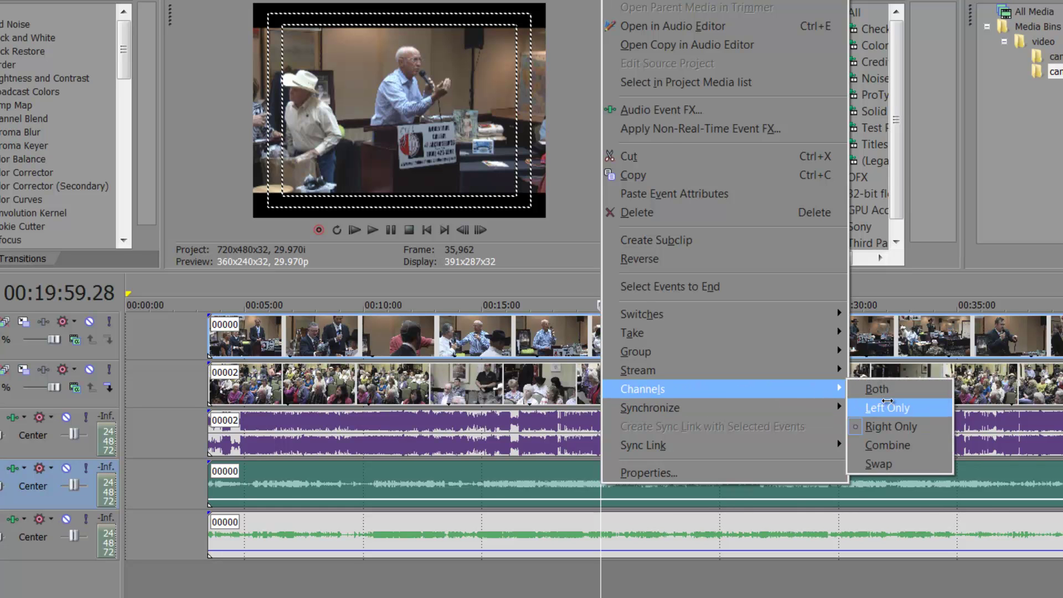
pyautogui.click(892, 405)
# - Switch the channels of the 00000 audio event on track 5 to Right Only
pyautogui.click(711, 524)
pyautogui.rightClick(710, 524)
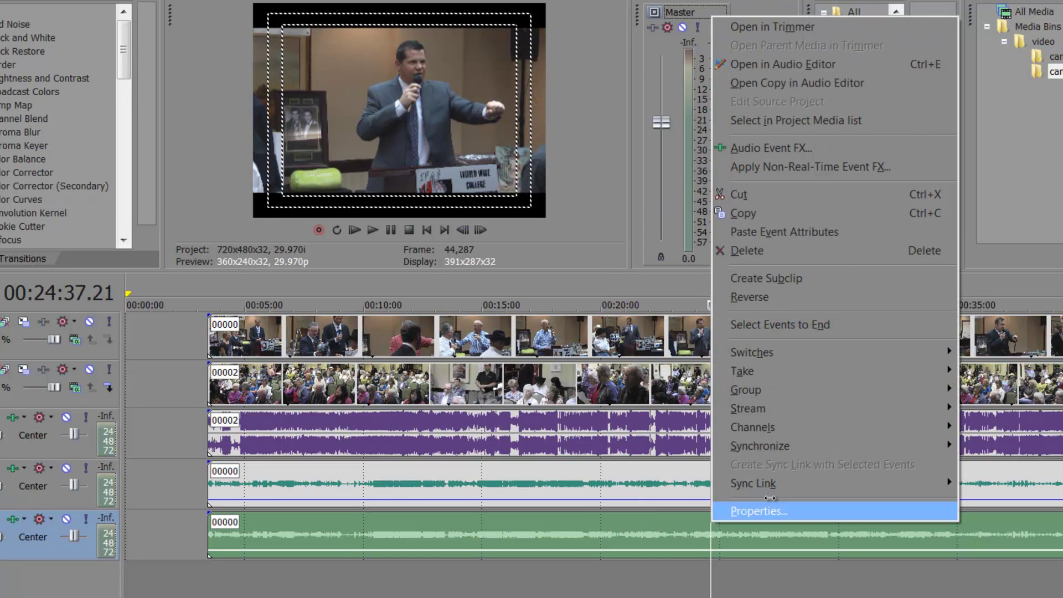
pyautogui.moveTo(797, 421)
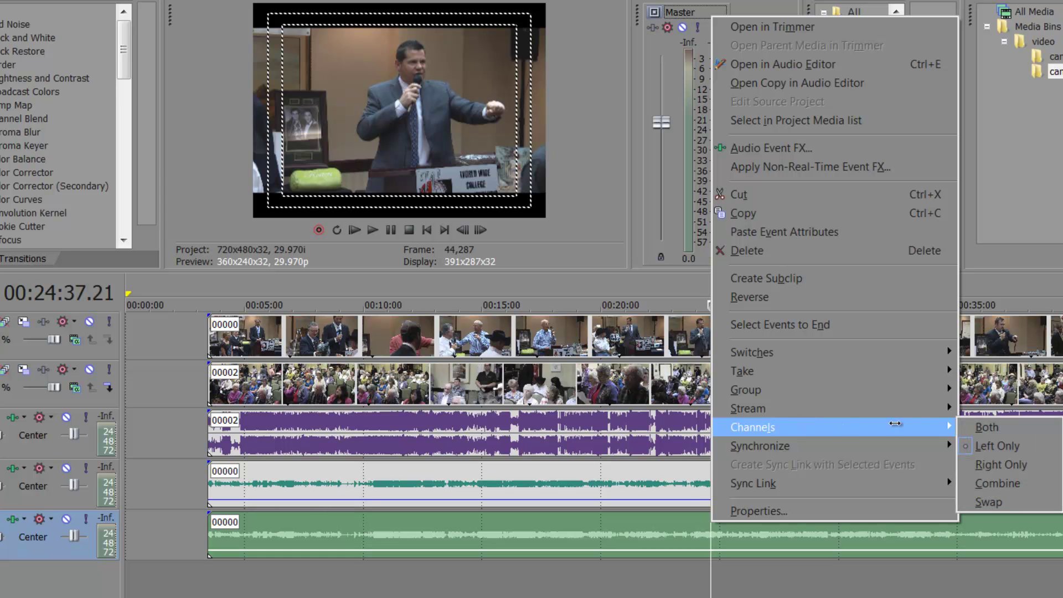
pyautogui.click(991, 465)
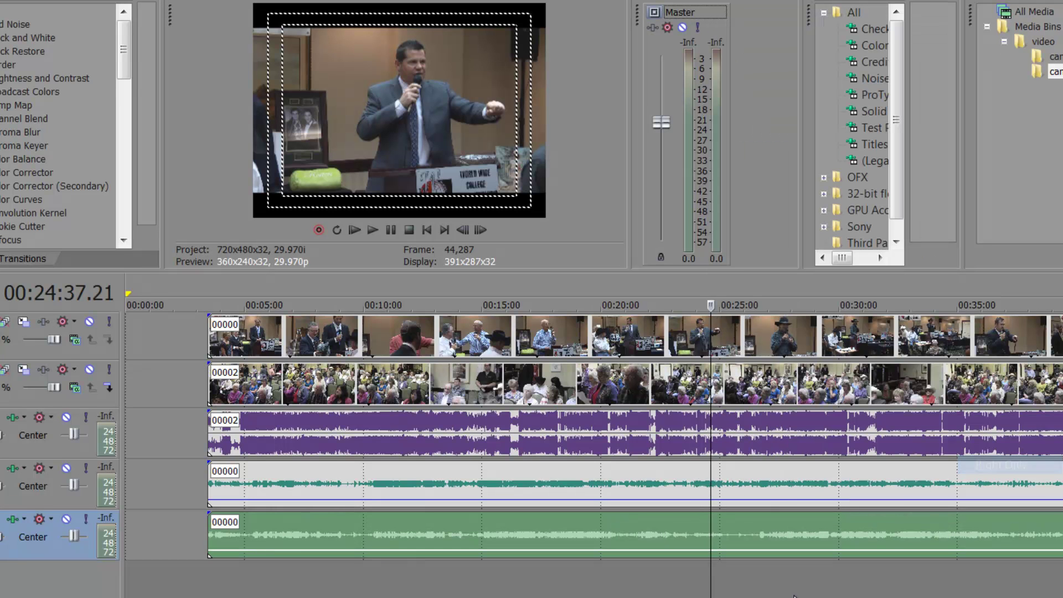
# - Set the channels of the 00002 audio event on track 3 to Combine and check its gain
pyautogui.click(402, 431)
pyautogui.rightClick(402, 431)
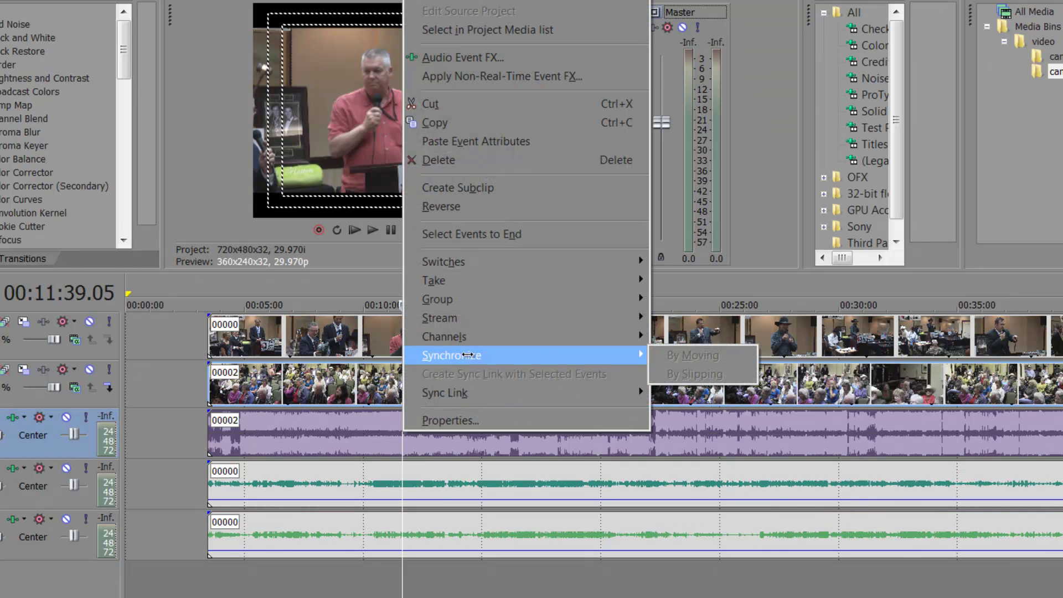
pyautogui.moveTo(468, 338)
pyautogui.click(718, 374)
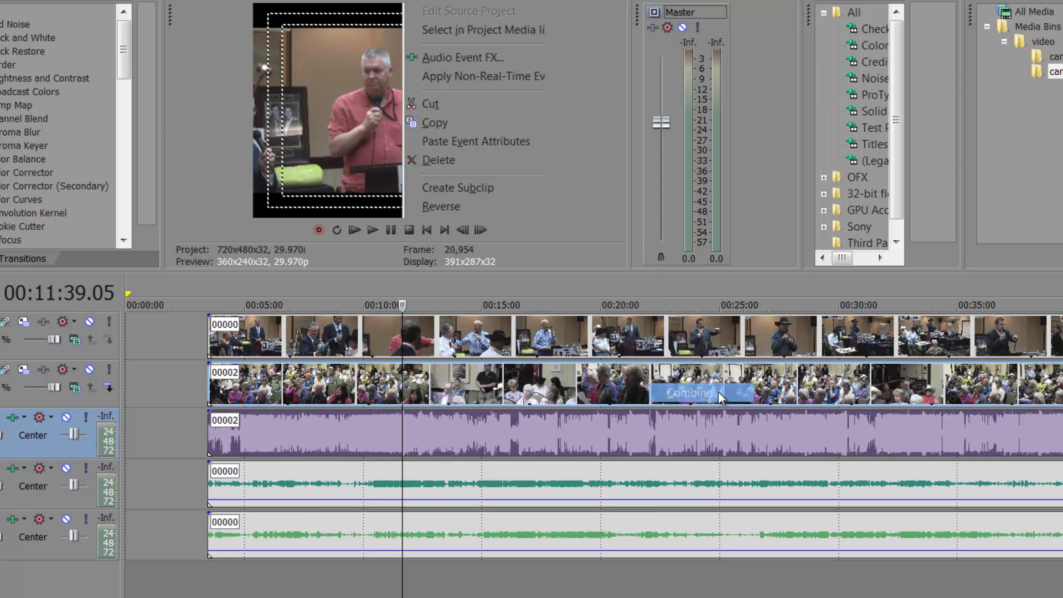
pyautogui.moveTo(514, 422)
pyautogui.mouseDown()
pyautogui.moveTo(514, 445)
pyautogui.moveTo(509, 410)
pyautogui.mouseUp()
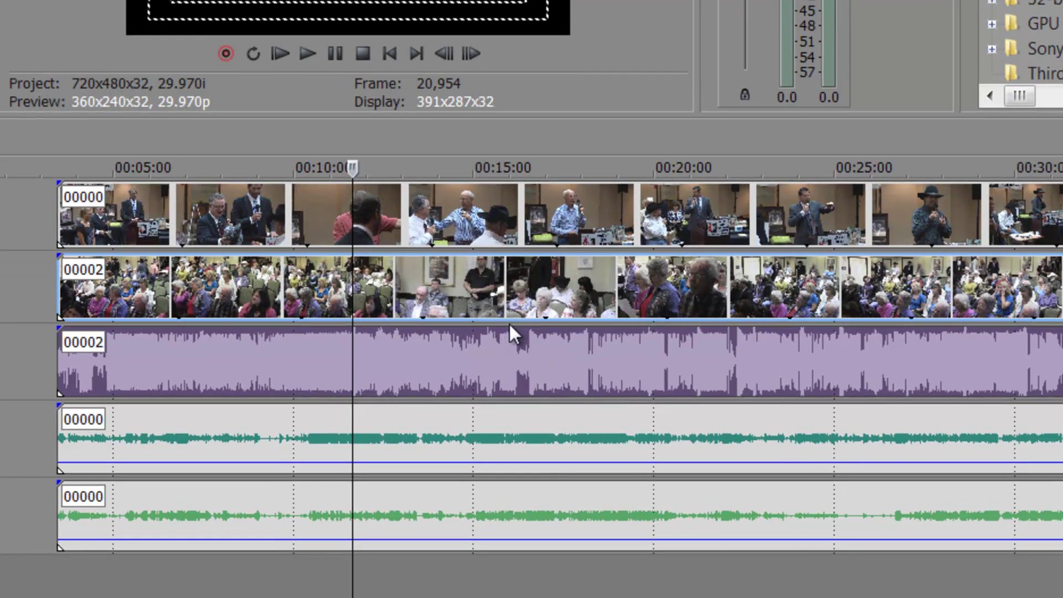
pyautogui.moveTo(523, 357)
pyautogui.mouseDown()
pyautogui.moveTo(533, 427)
pyautogui.moveTo(533, 335)
pyautogui.moveTo(539, 416)
pyautogui.moveTo(505, 357)
pyautogui.mouseUp()
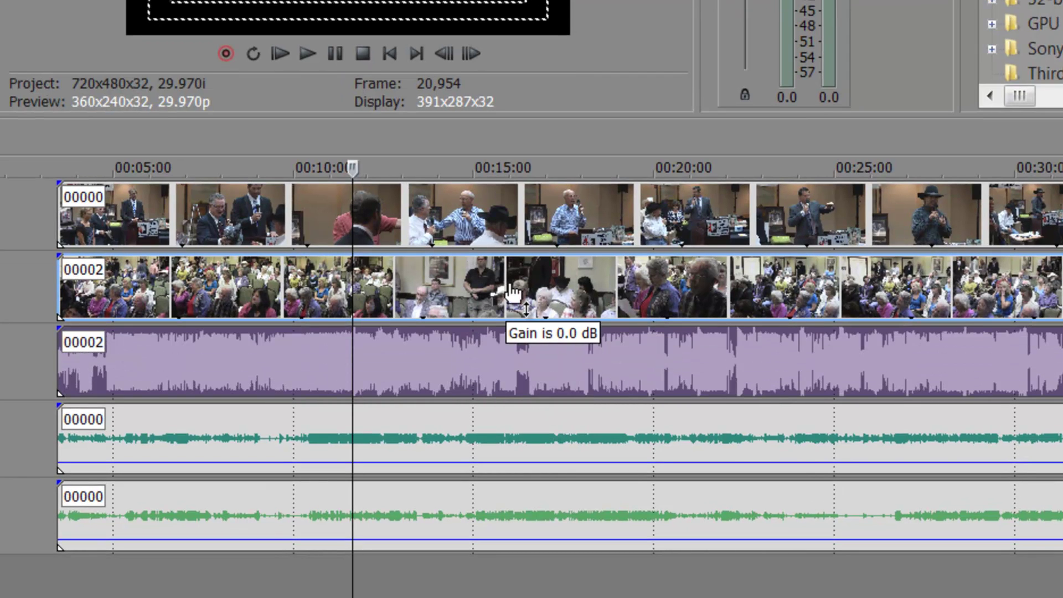
# - Raise the gain of the 00000 audio events on tracks 4 and 5 to the top of their range
pyautogui.click(515, 440)
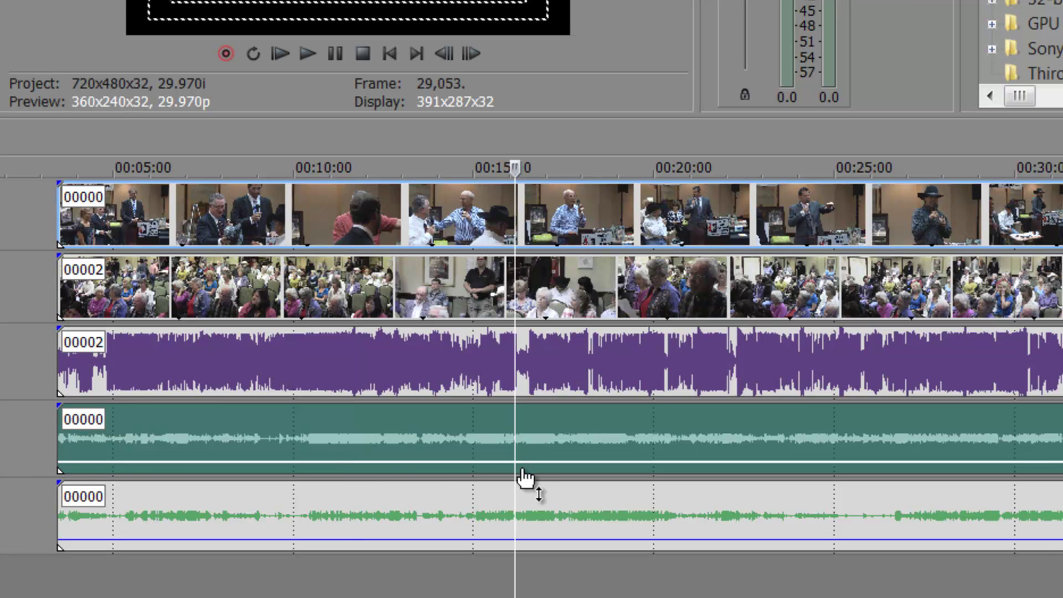
pyautogui.moveTo(526, 463); pyautogui.dragTo(524, 404)
pyautogui.moveTo(530, 540); pyautogui.dragTo(548, 394)
pyautogui.click(523, 432)
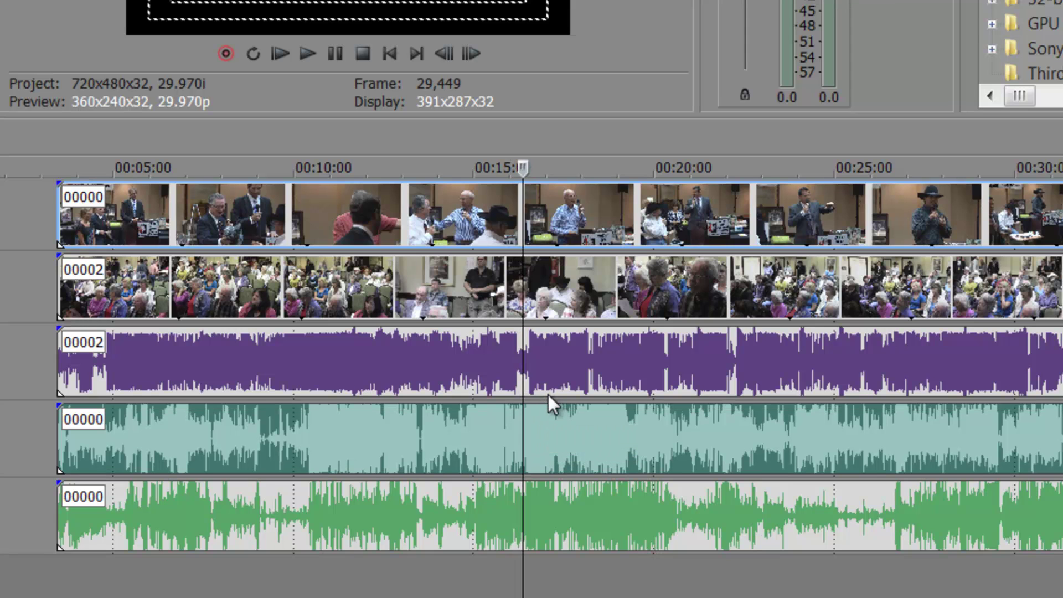
# - Examine the audio waveforms around 00:13:08 closely and place the cursor at 00:13:07.22 in the quiet gap on track 3
pyautogui.click(407, 434)
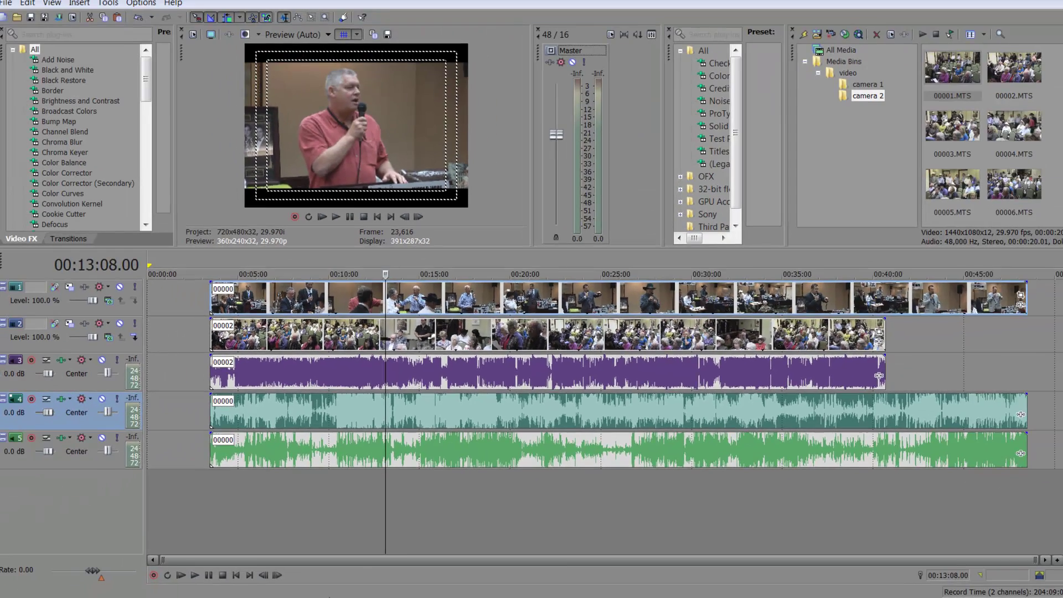
pyautogui.press('Up')
pyautogui.press('Up')
pyautogui.press('Up')
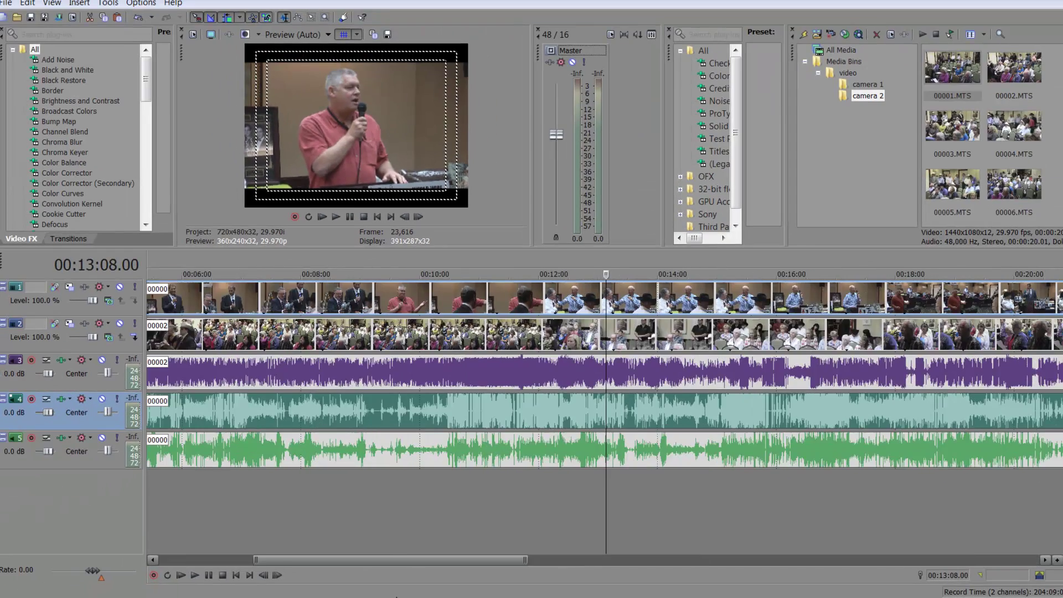
pyautogui.press('Up')
pyautogui.press('Up')
pyautogui.press('Up')
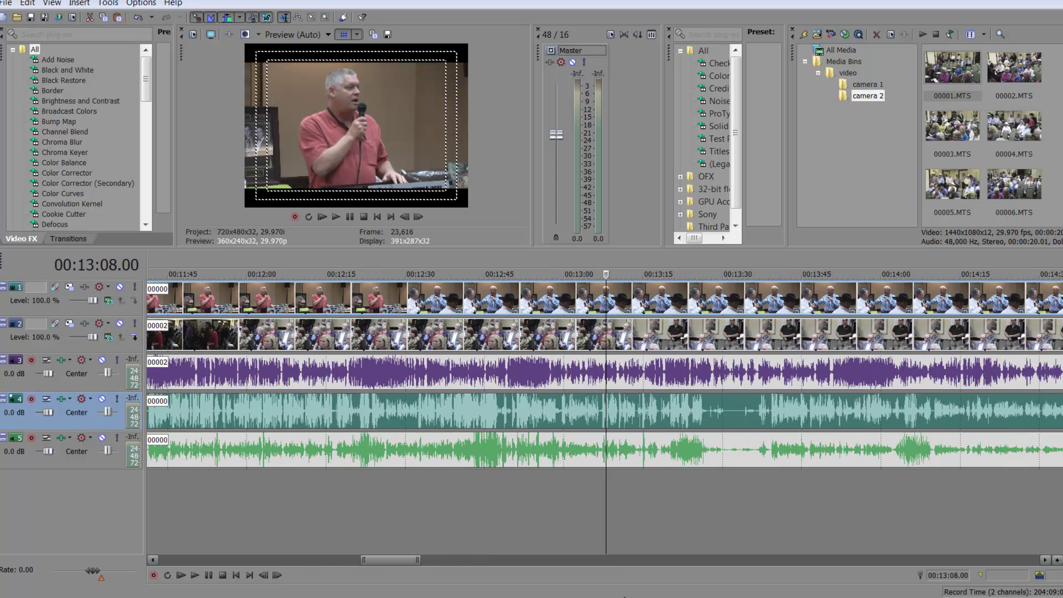
pyautogui.press('Up')
pyautogui.press('Up')
pyautogui.press('Up')
pyautogui.press('Up')
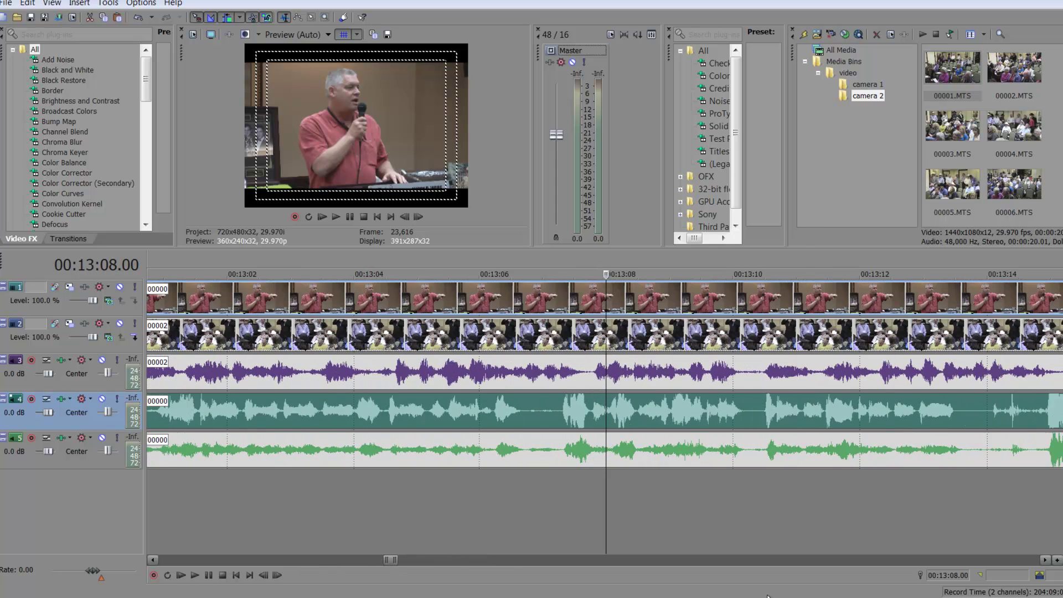
pyautogui.press('Up')
pyautogui.press('Up')
pyautogui.press('Up')
pyautogui.press('Up')
pyautogui.press('Up')
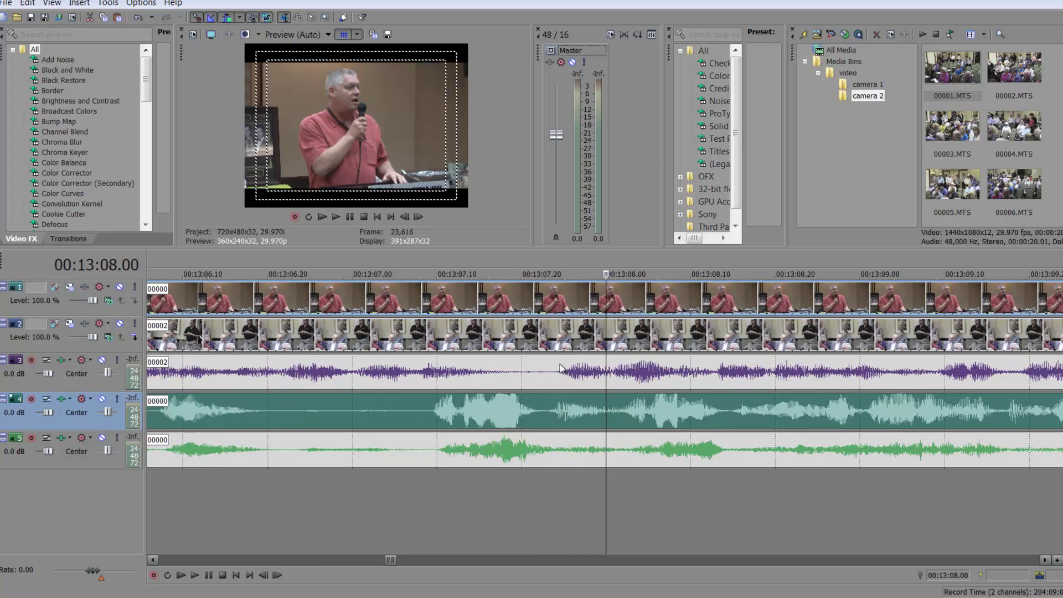
pyautogui.click(559, 374)
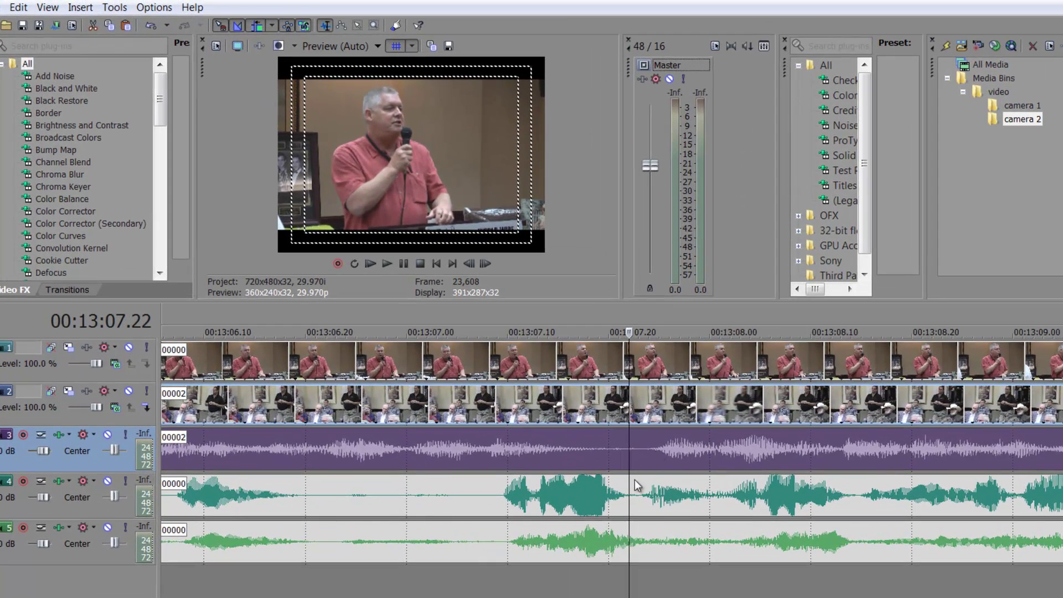
# - Move the 00000 audio event on track 4 later by 16 frames to line its waveform up with track 3
pyautogui.click(586, 497)
pyautogui.moveTo(581, 496); pyautogui.dragTo(731, 480)
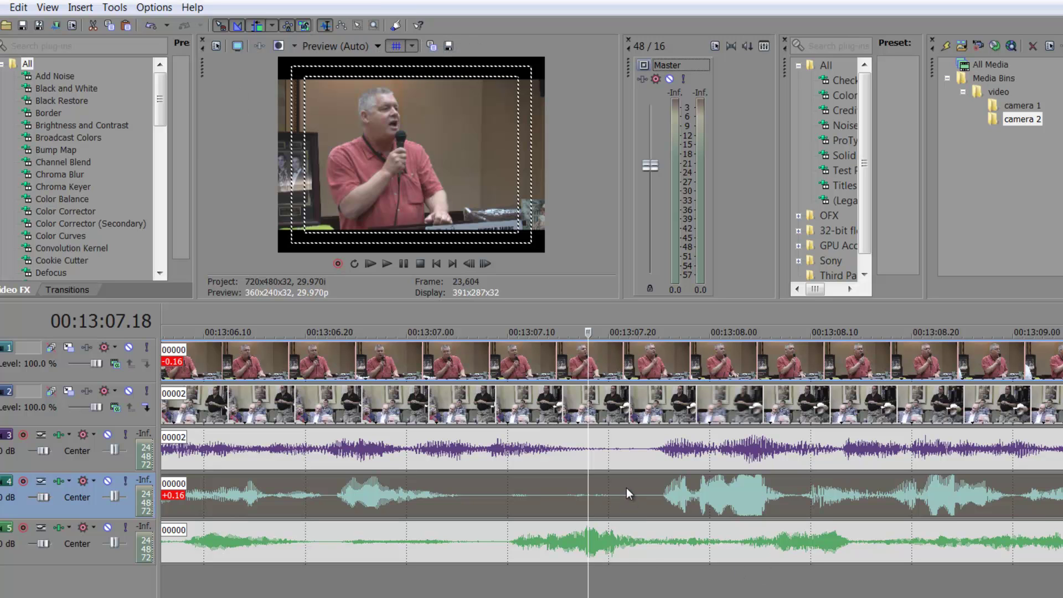
pyautogui.click(640, 529)
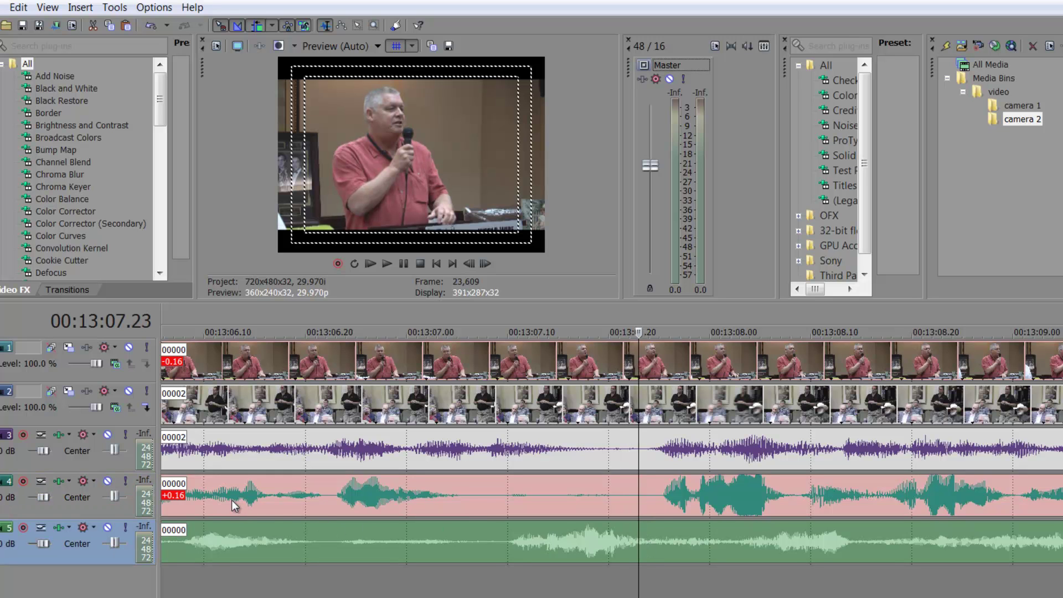
# - Move the 00000 audio event on track 5 later by 15 frames to line its waveform up with tracks 3 and 4
pyautogui.click(209, 363)
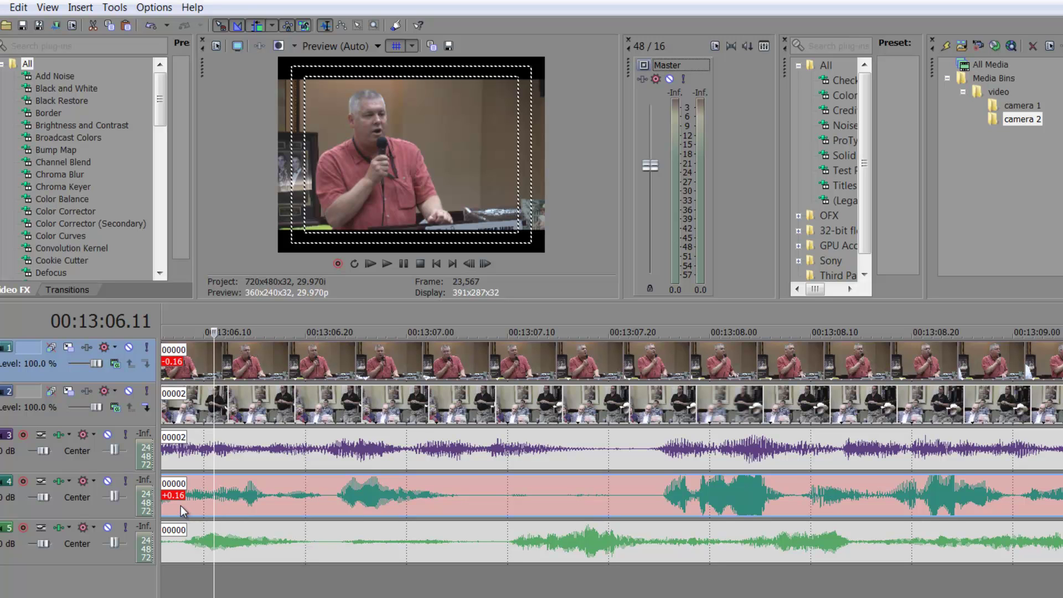
pyautogui.click(302, 494)
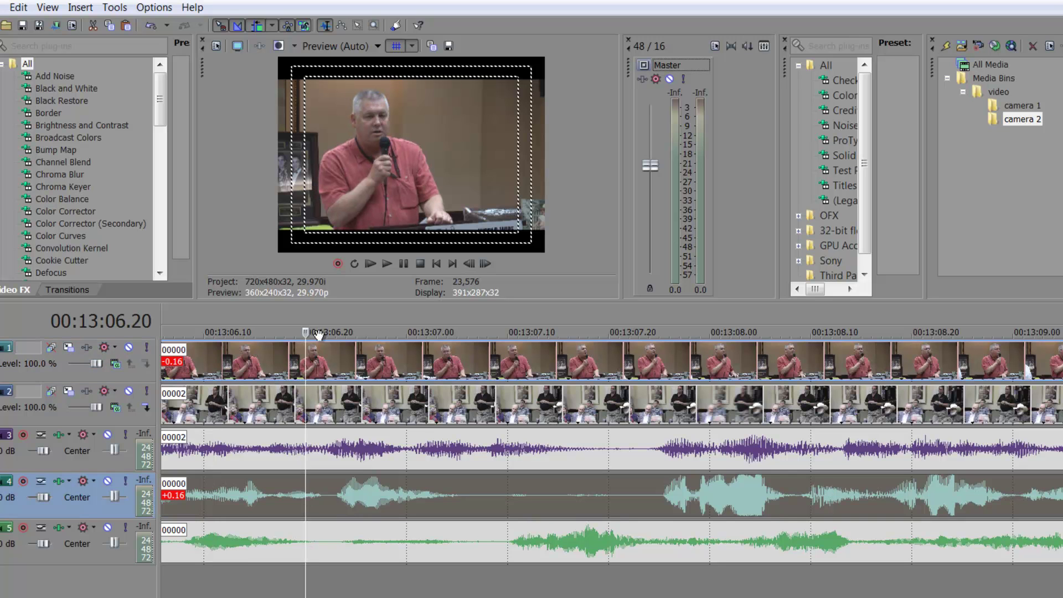
pyautogui.click(629, 503)
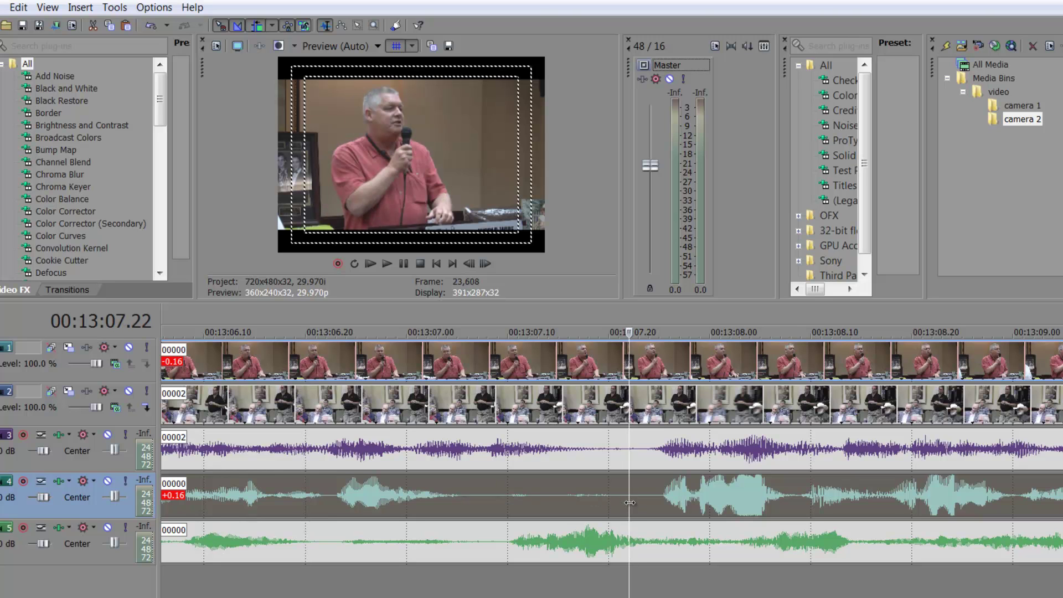
pyautogui.moveTo(577, 547); pyautogui.dragTo(723, 553)
pyautogui.click(686, 556)
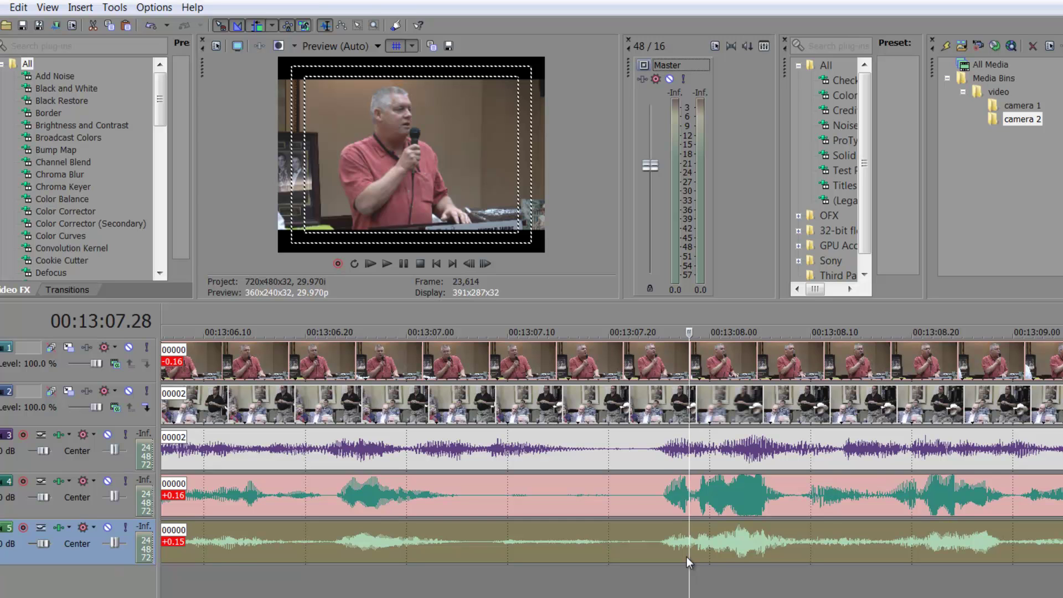
# - Synchronize the 00000 video event on track 1 with its shifted audio using the By Moving option
pyautogui.click(650, 361)
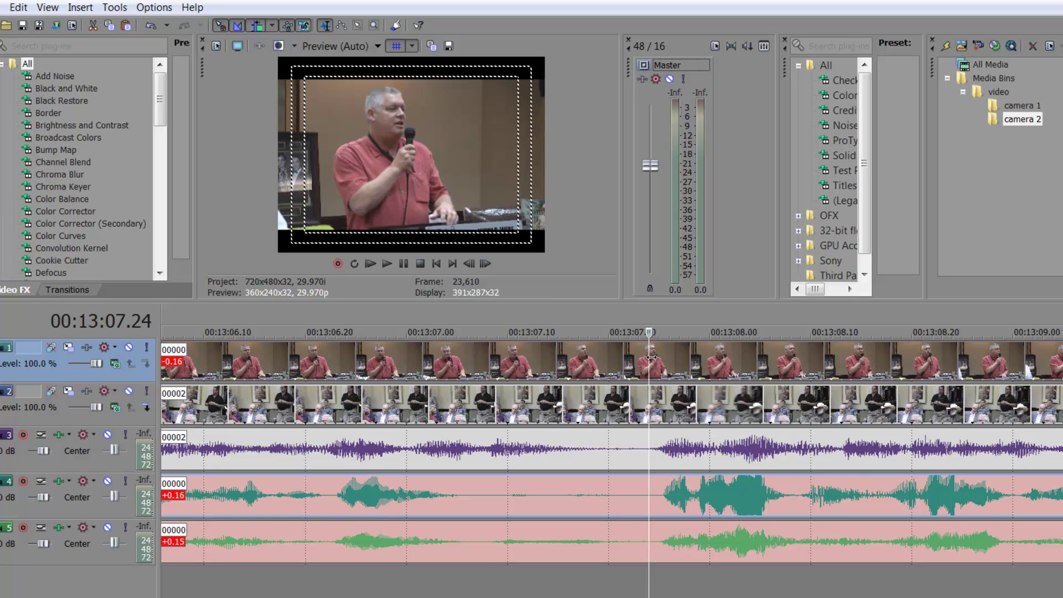
pyautogui.scroll(-6, 650, 357)
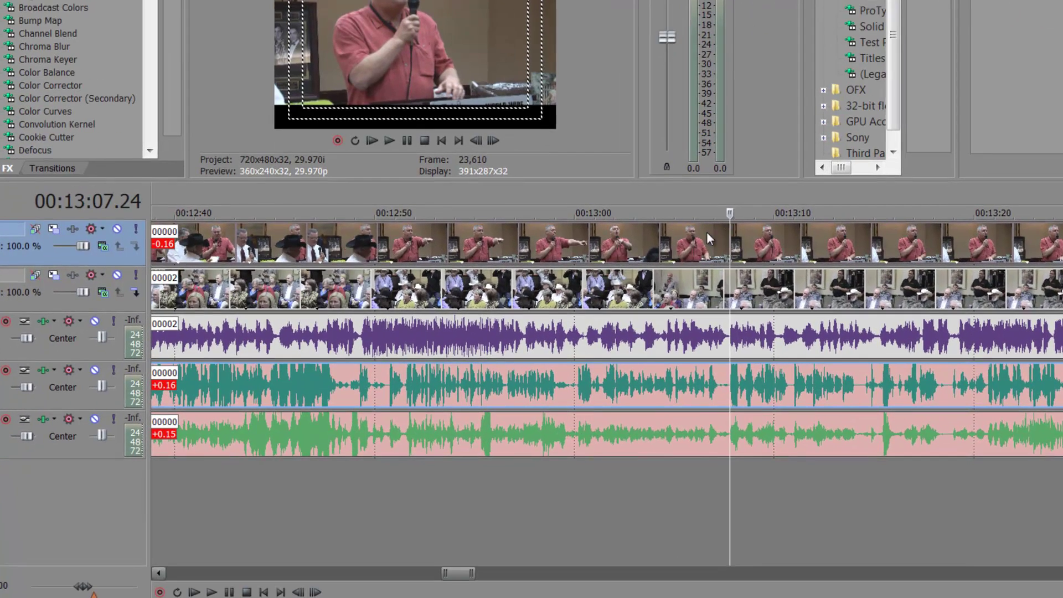
pyautogui.click(709, 241)
pyautogui.rightClick(709, 242)
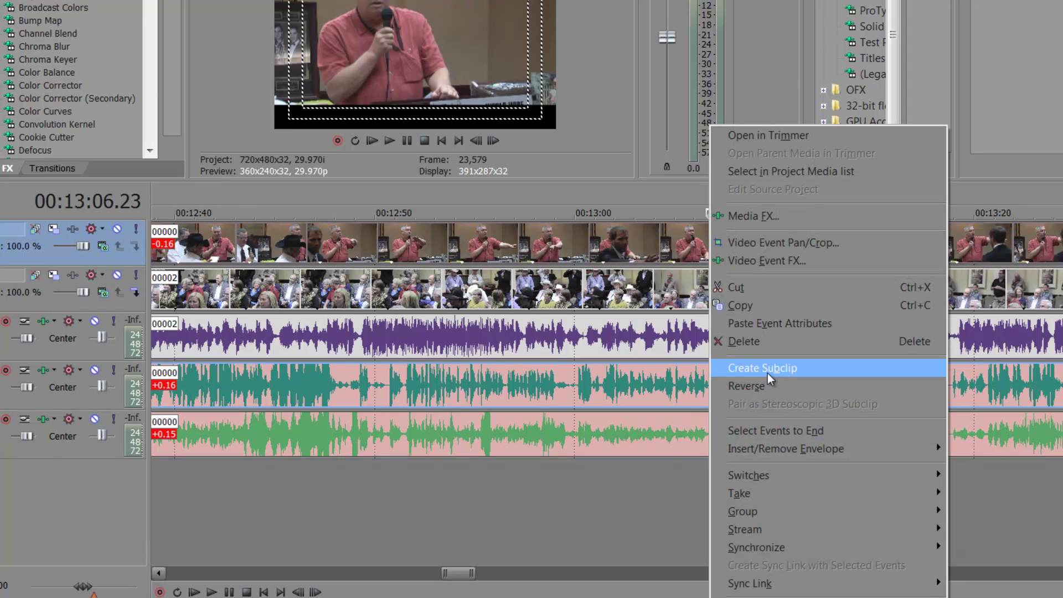
pyautogui.click(798, 547)
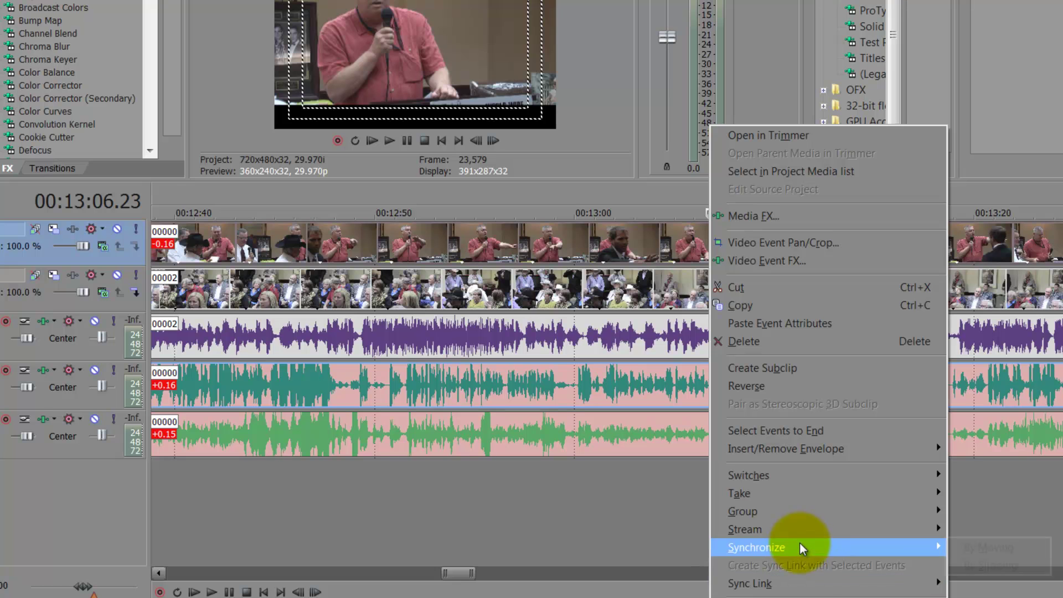
pyautogui.click(1025, 554)
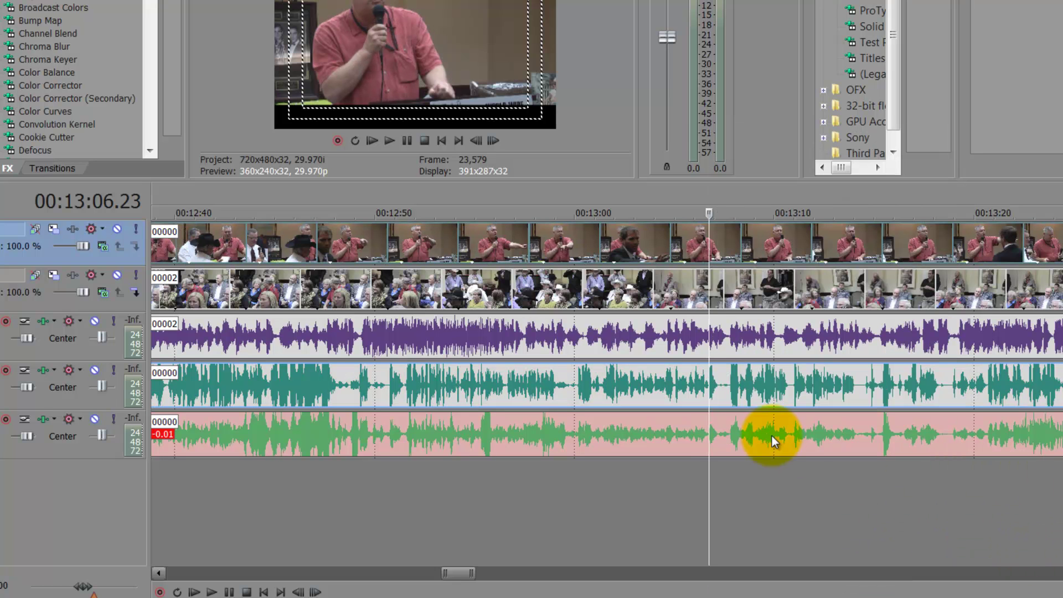
# - Synchronize the 00000 audio event on track 5 using the By Moving option
pyautogui.click(710, 431)
pyautogui.rightClick(668, 433)
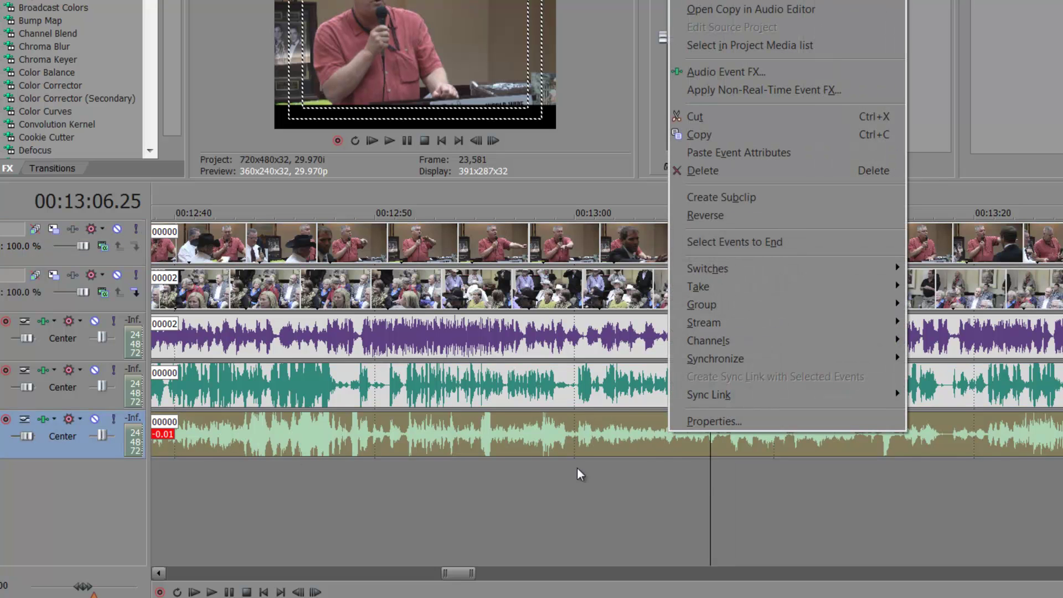
pyautogui.moveTo(802, 360)
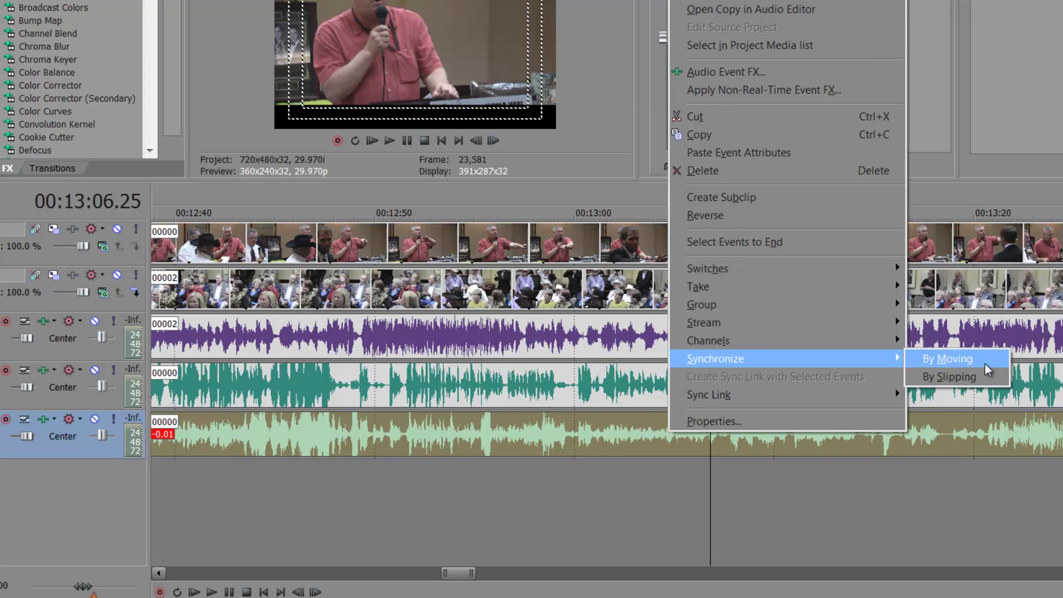
pyautogui.click(986, 361)
# - Try to move the audio events on tracks 3 and 5 with the track 1 video later by 4 seconds 25 frames
pyautogui.click(597, 440)
pyautogui.click(624, 387)
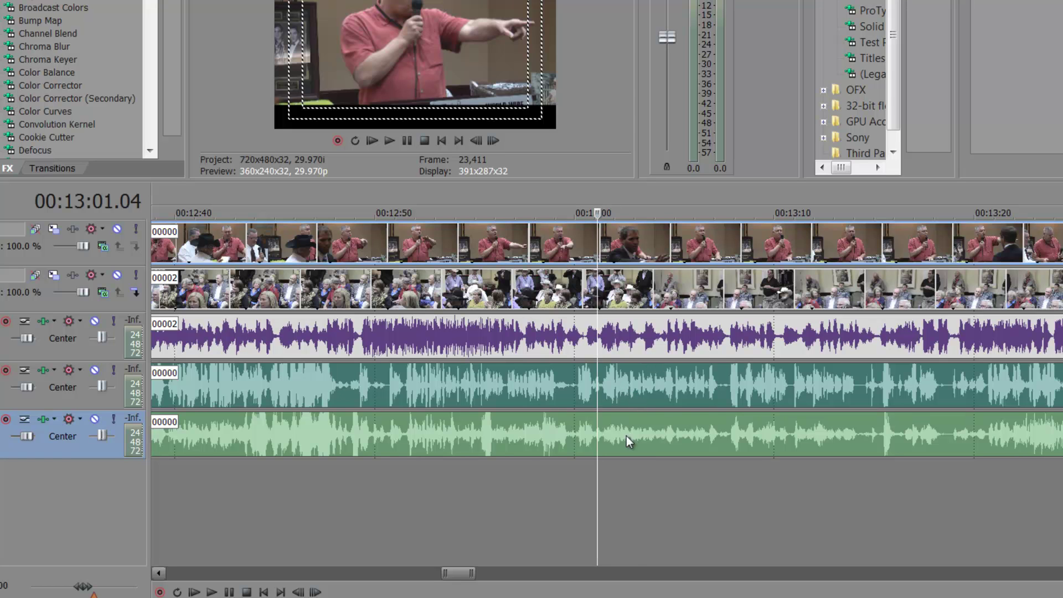
pyautogui.click(631, 436)
pyautogui.click(606, 383)
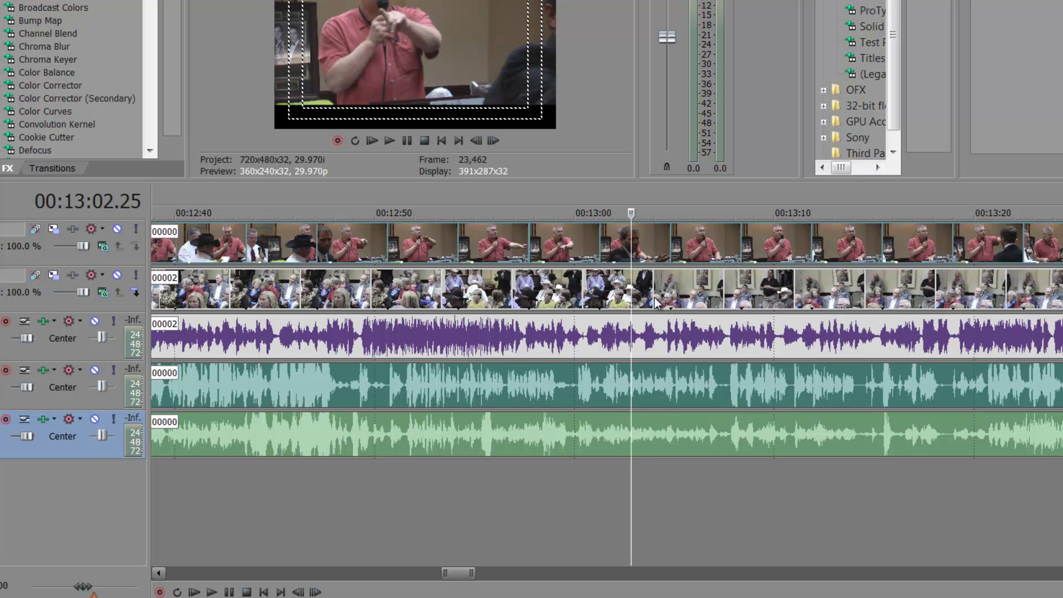
pyautogui.click(670, 432)
pyautogui.keyDown('ctrl'); pyautogui.click(790, 344); pyautogui.keyUp('ctrl')
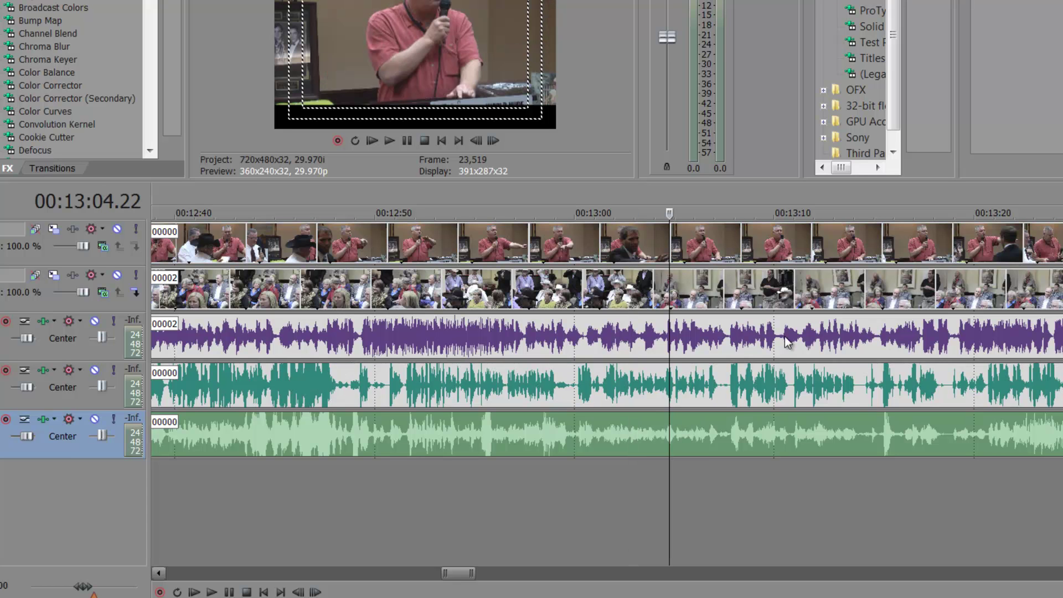
pyautogui.moveTo(880, 240); pyautogui.dragTo(963, 249)
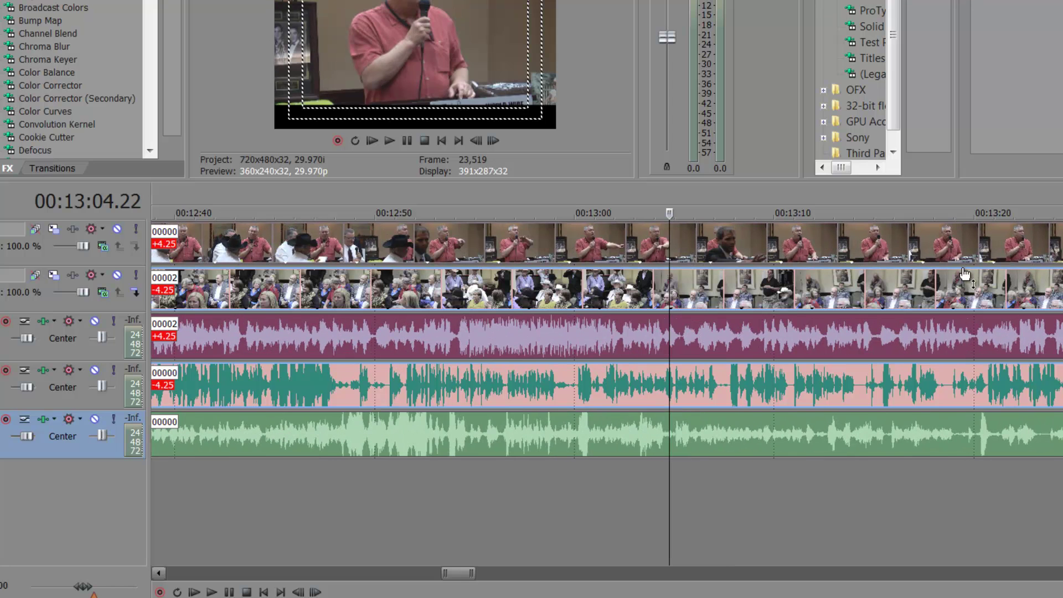
pyautogui.click(964, 274)
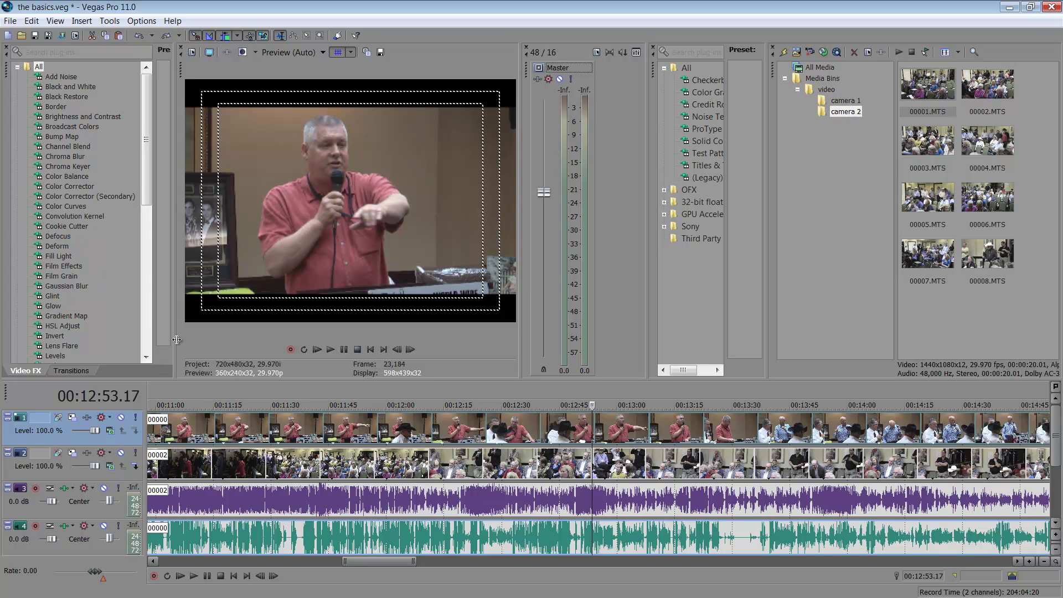
# - Widen the video preview area and turn off Active Take Information for the timeline events
pyautogui.moveTo(176, 339); pyautogui.dragTo(160, 340)
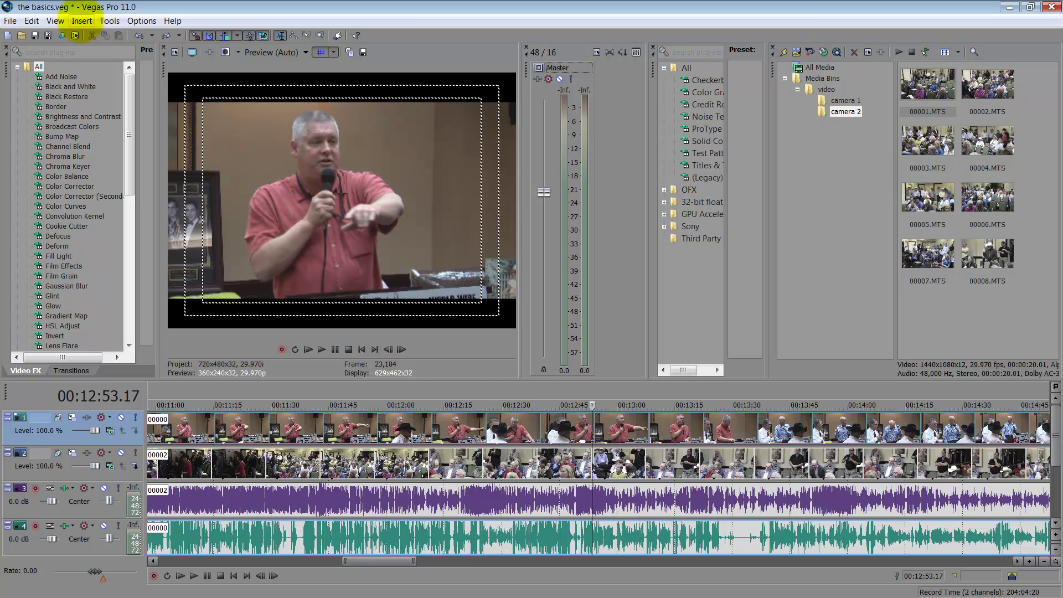
pyautogui.click(53, 21)
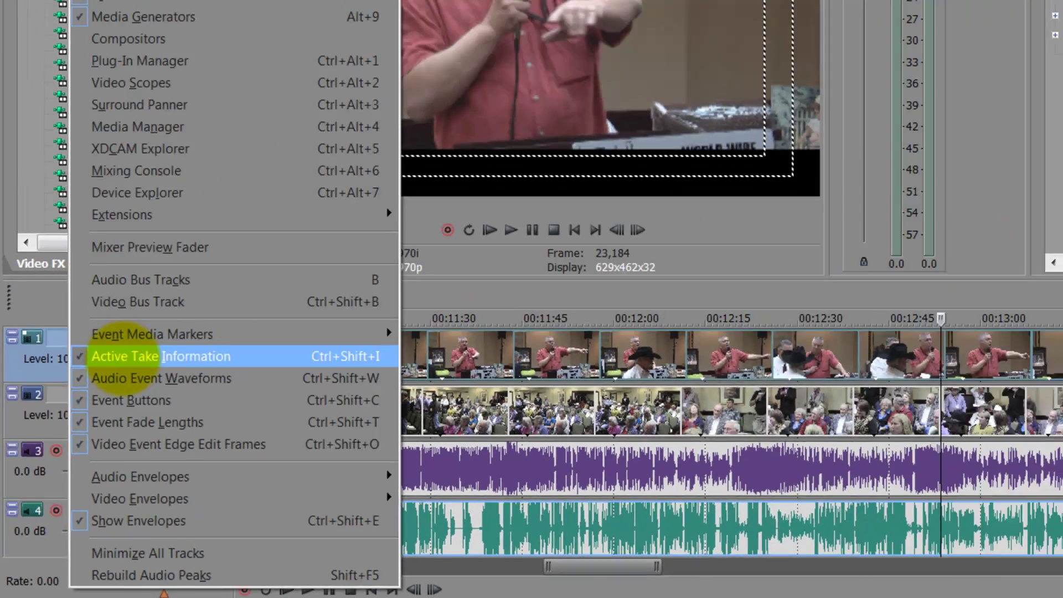
pyautogui.click(178, 249)
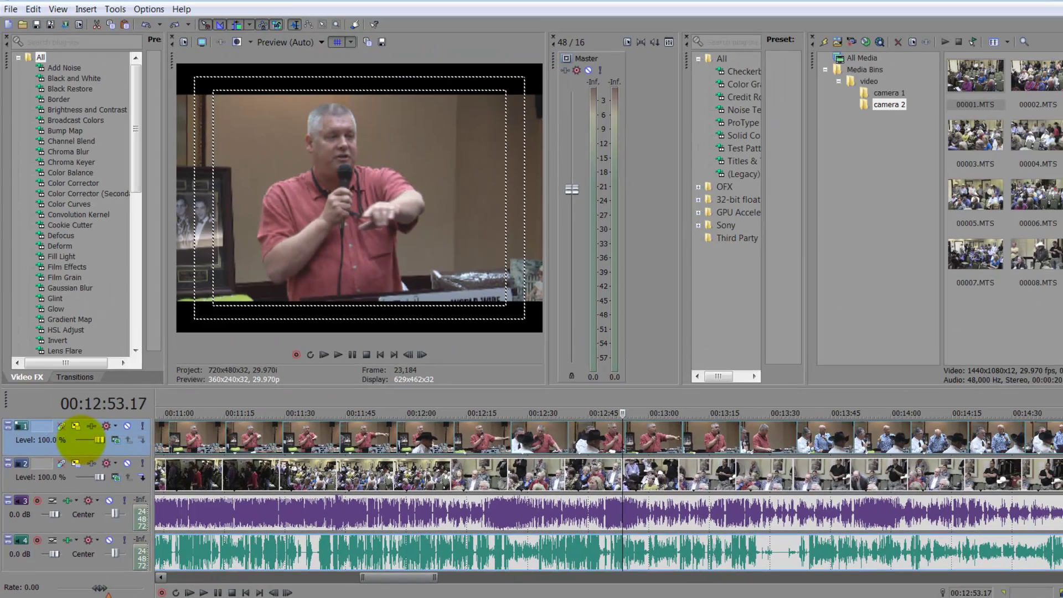
pyautogui.click(380, 434)
pyautogui.scroll(-10, 379, 434)
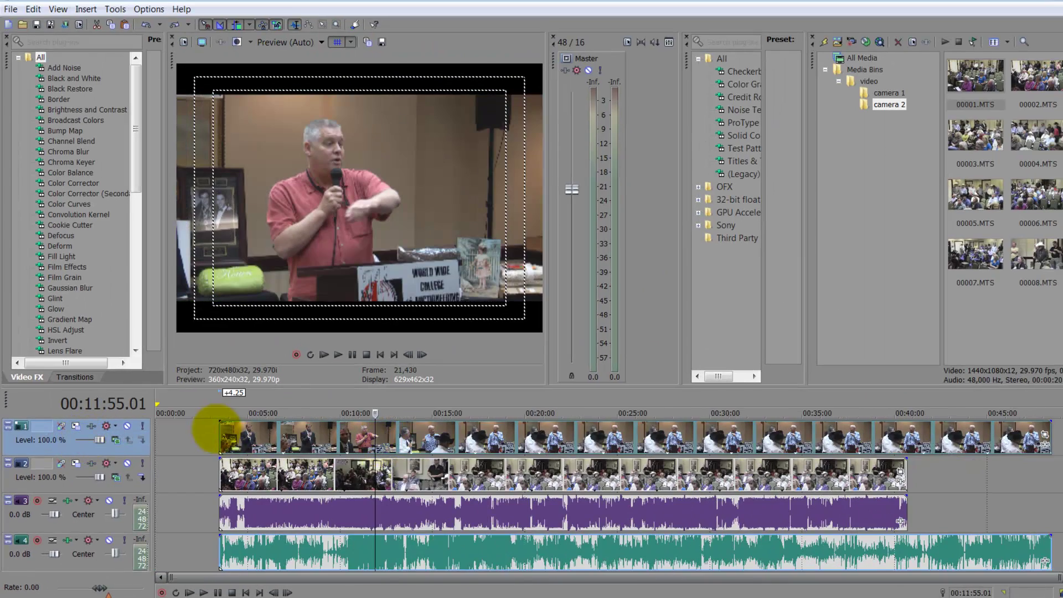
pyautogui.click(236, 438)
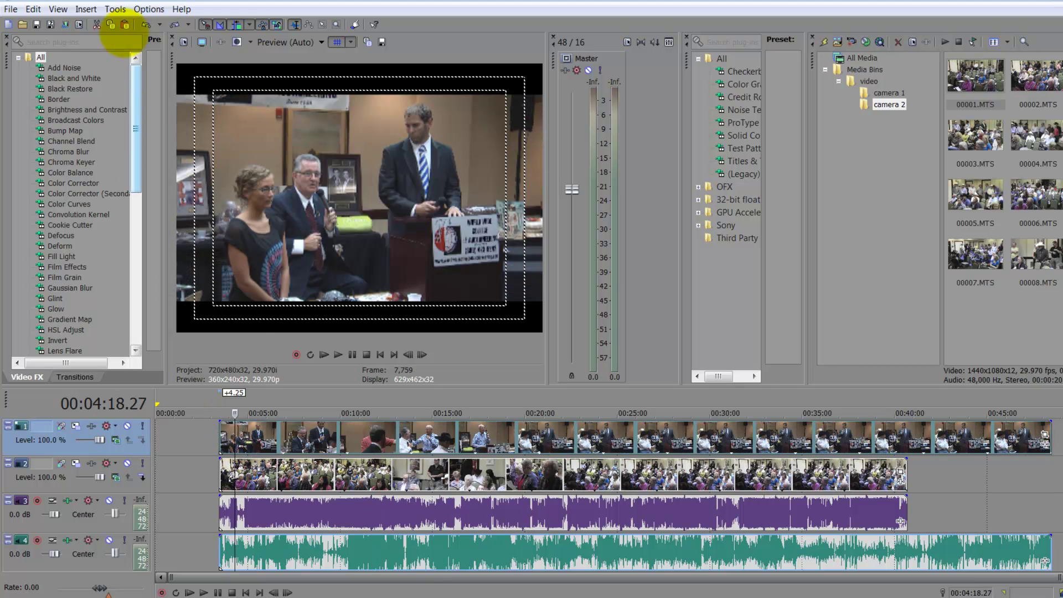
# - Turn Active Take Information back on so the clip names show on the timeline events
pyautogui.click(57, 9)
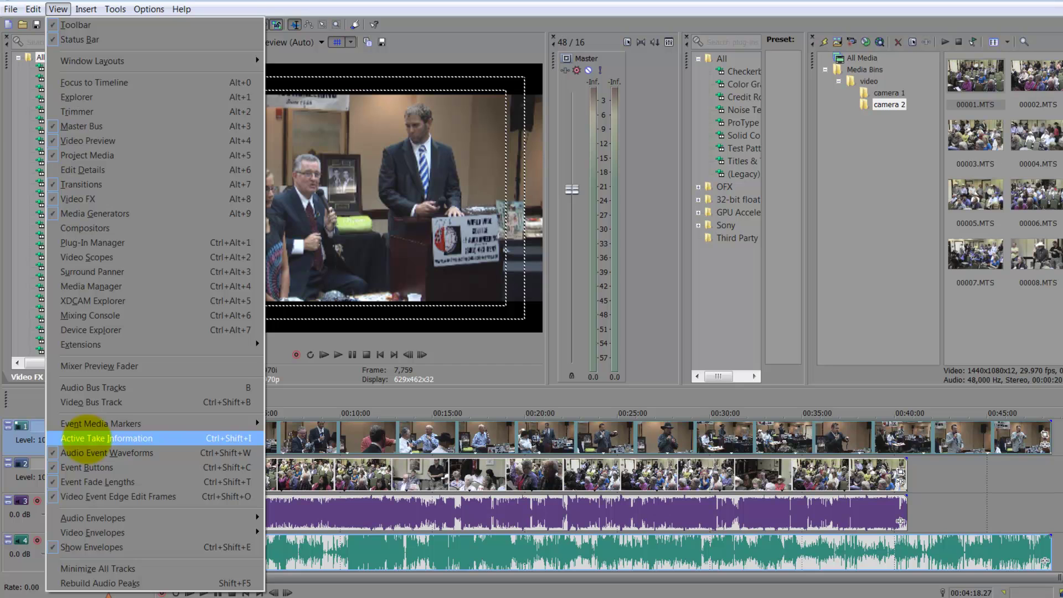
pyautogui.click(85, 438)
pyautogui.click(235, 430)
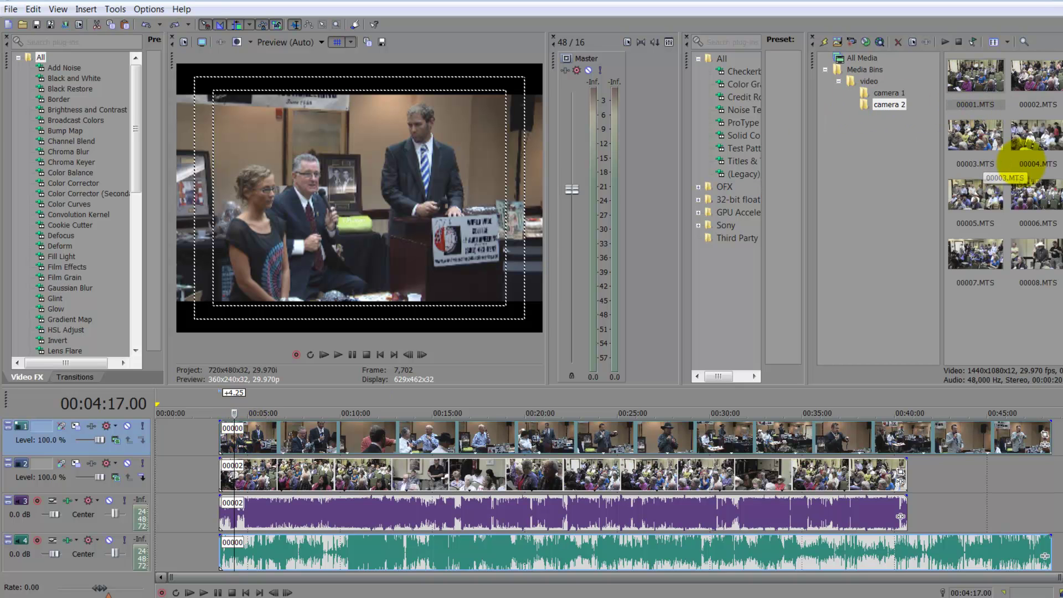
# - Compare the clips in the camera 2 bin with the 00000 and 00002 events at several positions on tracks 1 and 2
pyautogui.click(974, 194)
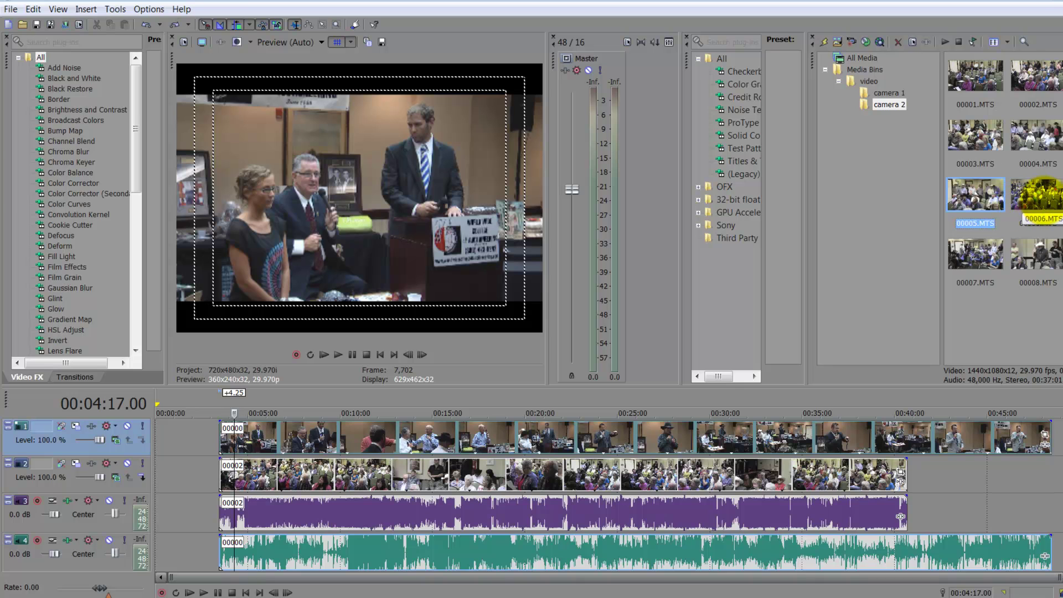
pyautogui.click(989, 258)
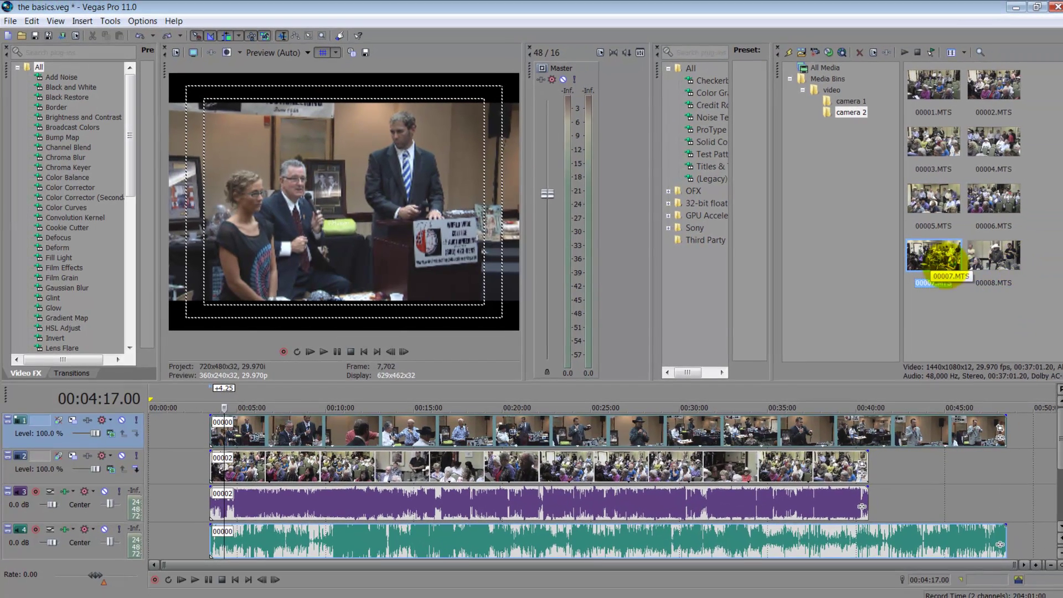
pyautogui.click(227, 426)
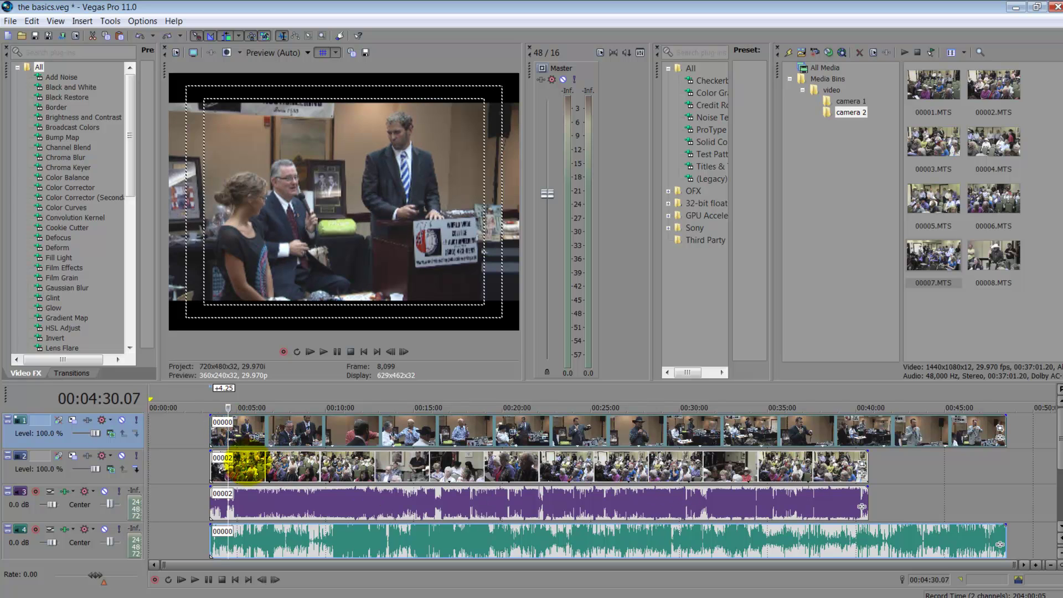
pyautogui.click(247, 466)
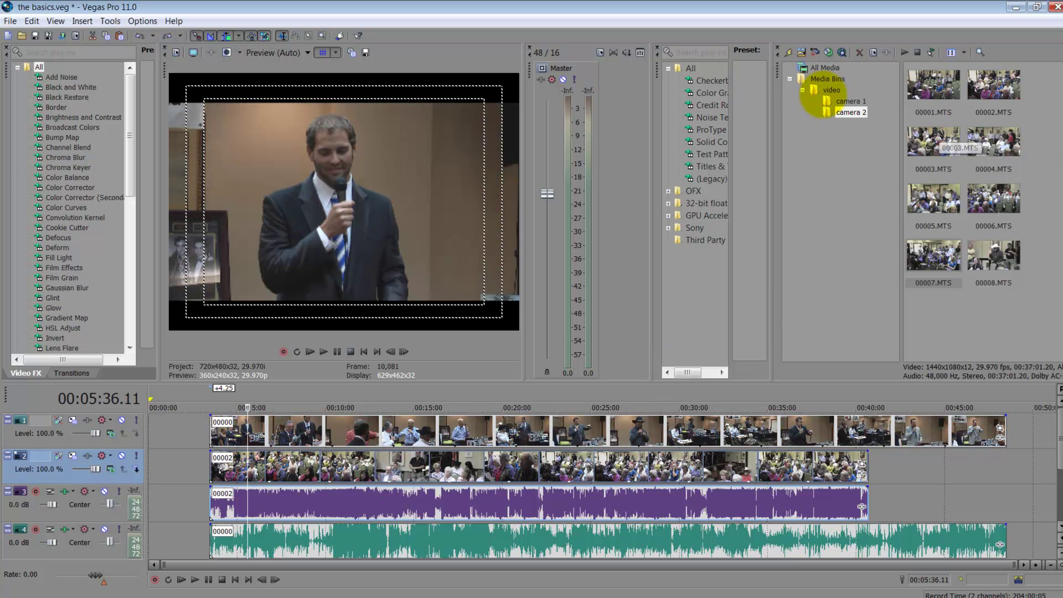
pyautogui.click(991, 90)
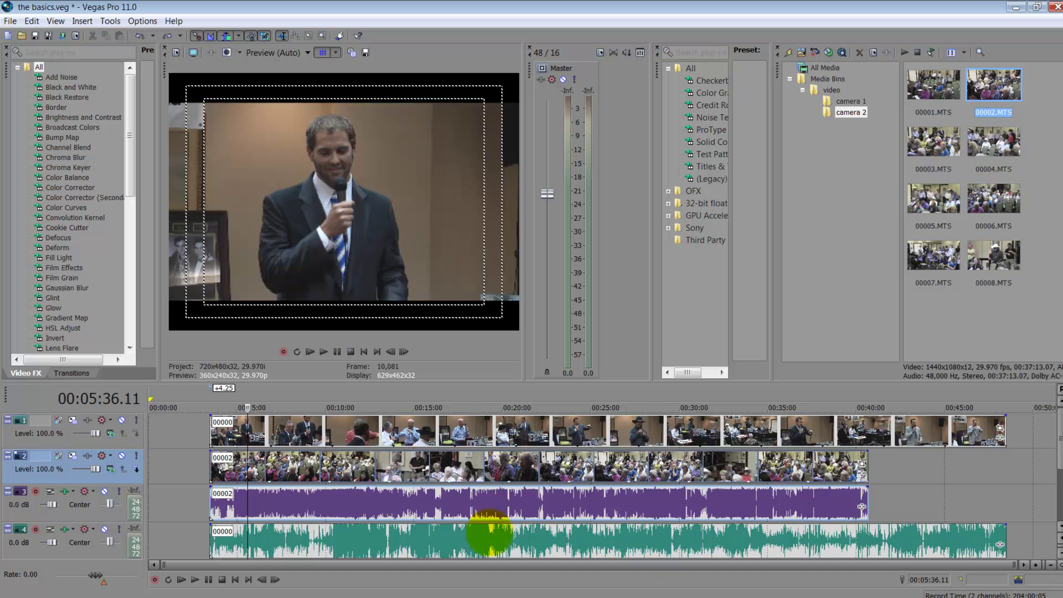
pyautogui.click(224, 462)
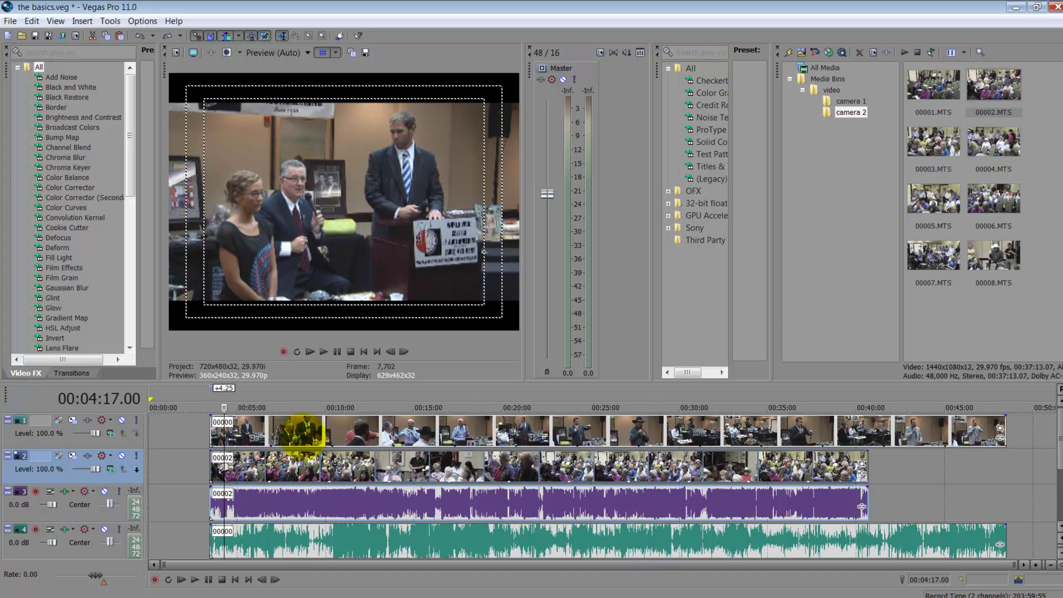
pyautogui.click(297, 429)
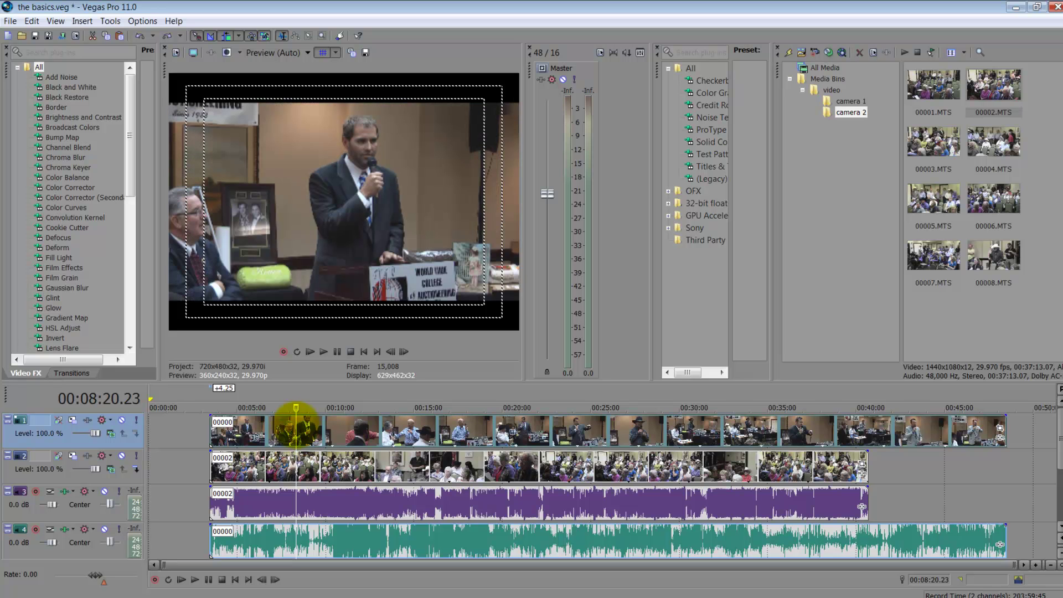
pyautogui.click(359, 464)
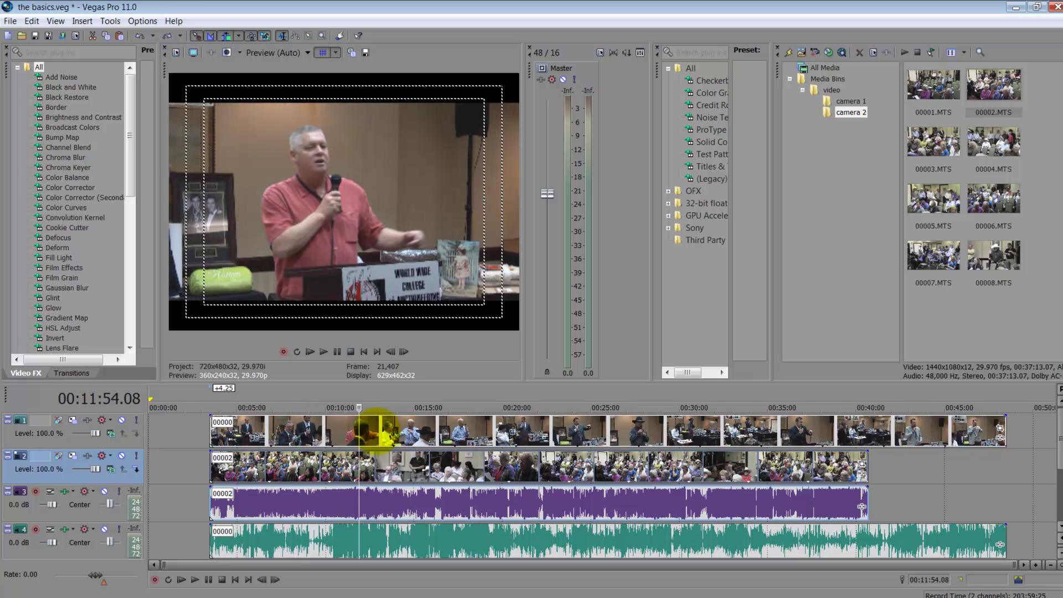
pyautogui.click(378, 429)
pyautogui.click(421, 463)
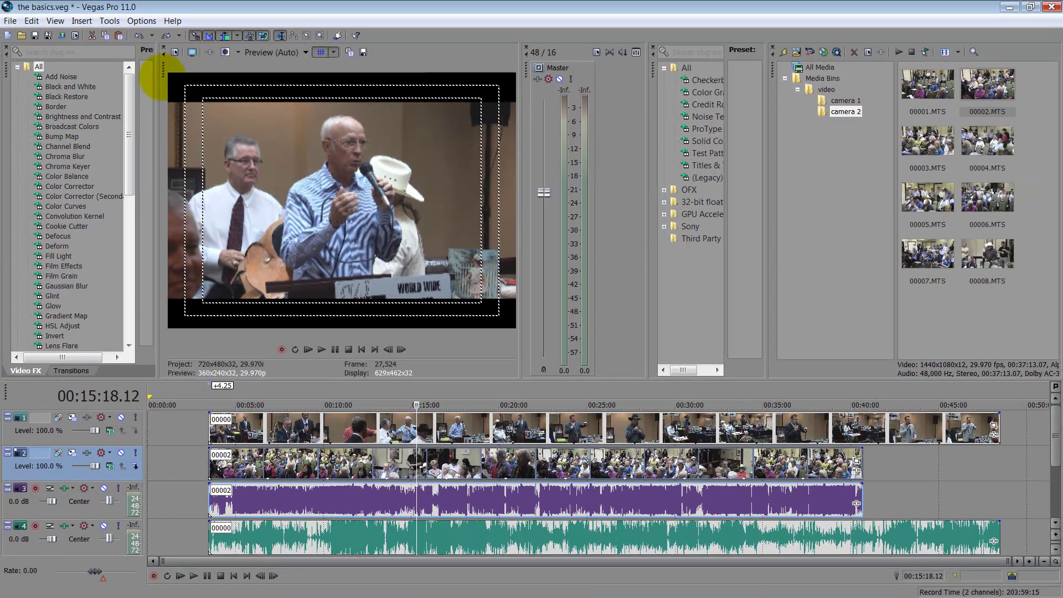
# - Adjust the video preview and master bus widths and float both together in one separate dock window
pyautogui.moveTo(158, 81)
pyautogui.mouseDown()
pyautogui.moveTo(209, 7)
pyautogui.moveTo(149, 143)
pyautogui.moveTo(389, 83)
pyautogui.moveTo(664, 244)
pyautogui.moveTo(341, 109)
pyautogui.moveTo(173, 88)
pyautogui.mouseUp()
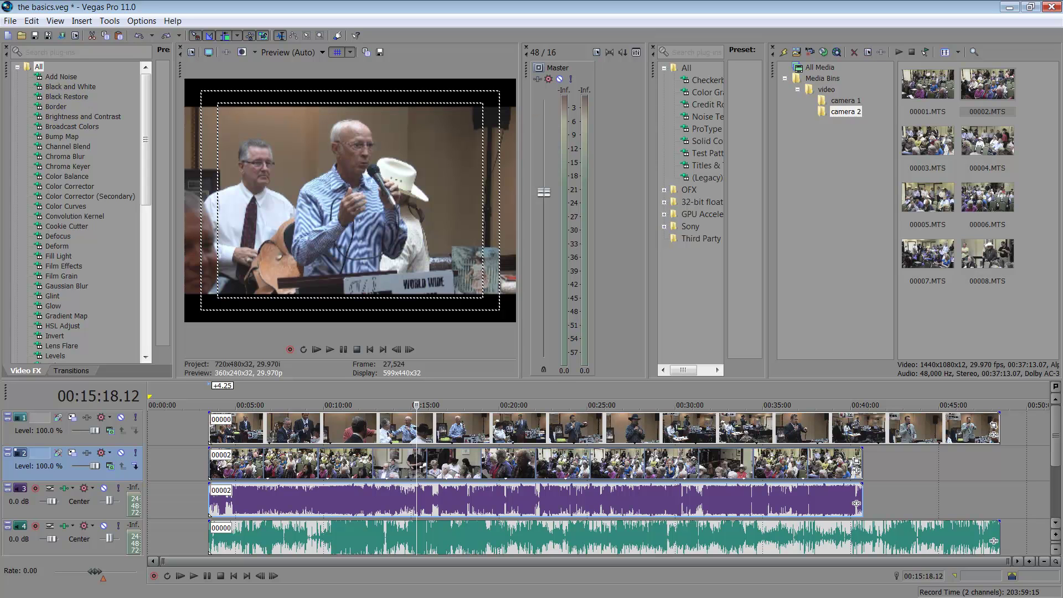
pyautogui.moveTo(526, 70)
pyautogui.mouseDown()
pyautogui.moveTo(531, 54)
pyautogui.moveTo(491, 68)
pyautogui.moveTo(511, 69)
pyautogui.mouseUp()
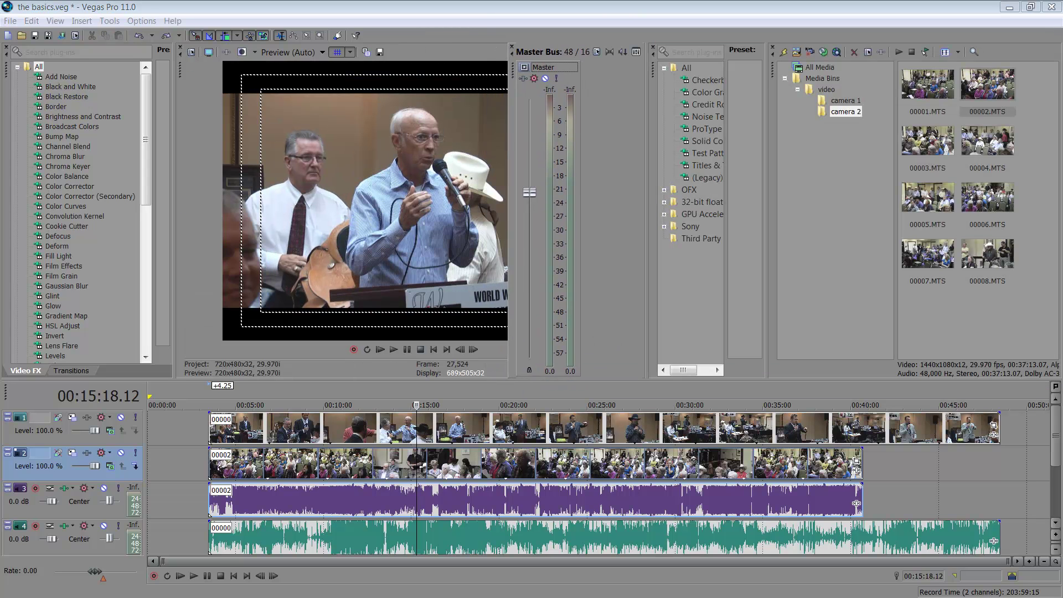
pyautogui.moveTo(179, 56); pyautogui.dragTo(85, 158)
pyautogui.moveTo(511, 52); pyautogui.dragTo(465, 160)
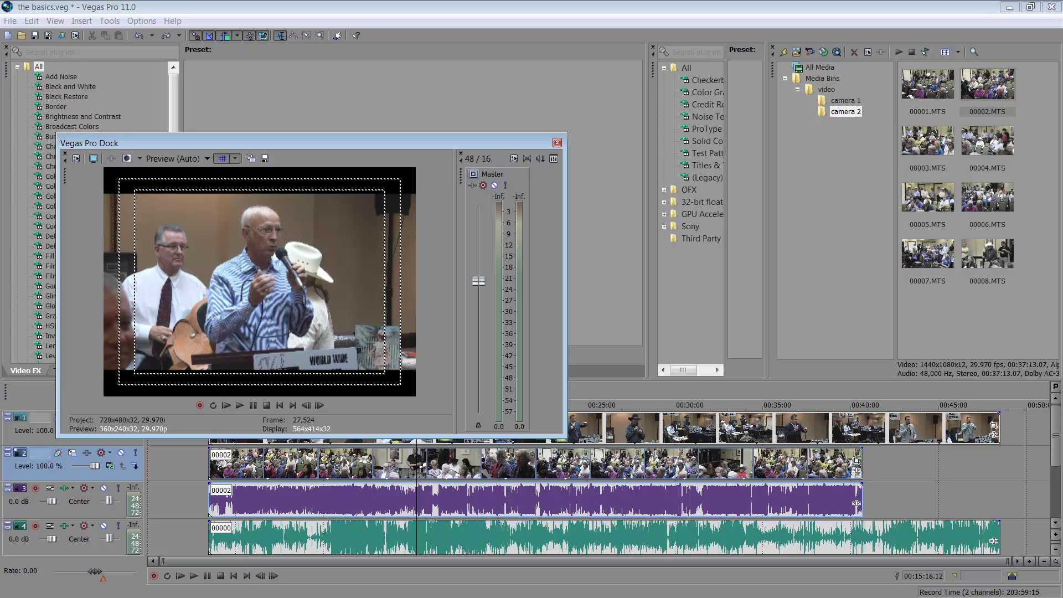
# - Widen the floating dock window and dock the video preview and master bus back into the main window
pyautogui.moveTo(566, 287); pyautogui.dragTo(627, 288)
pyautogui.moveTo(332, 143); pyautogui.dragTo(431, 37)
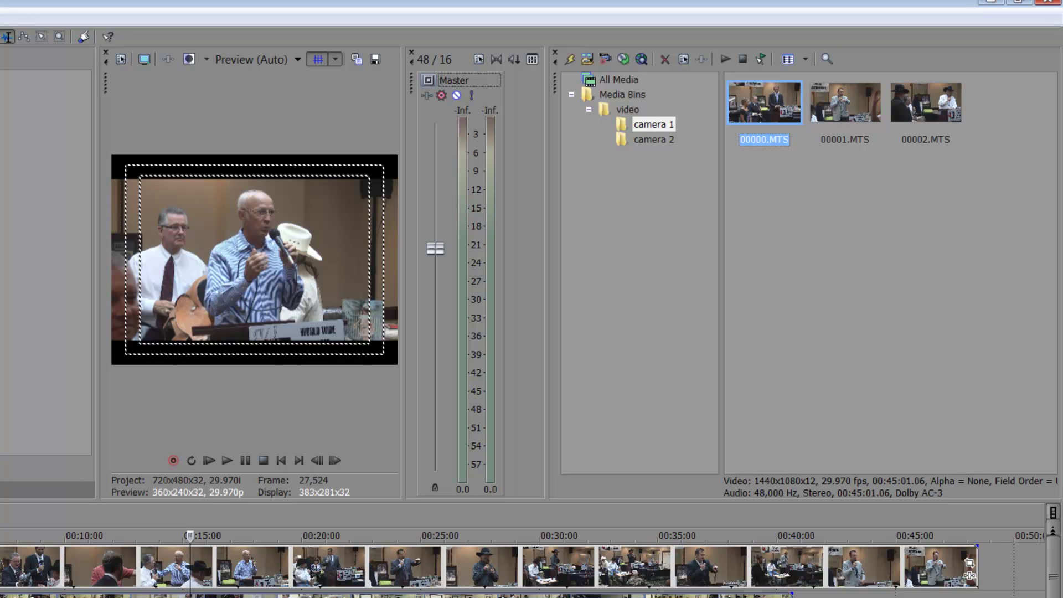
# - Create a new media bin named backup directly under Media Bins
pyautogui.click(622, 94)
pyautogui.click(627, 109)
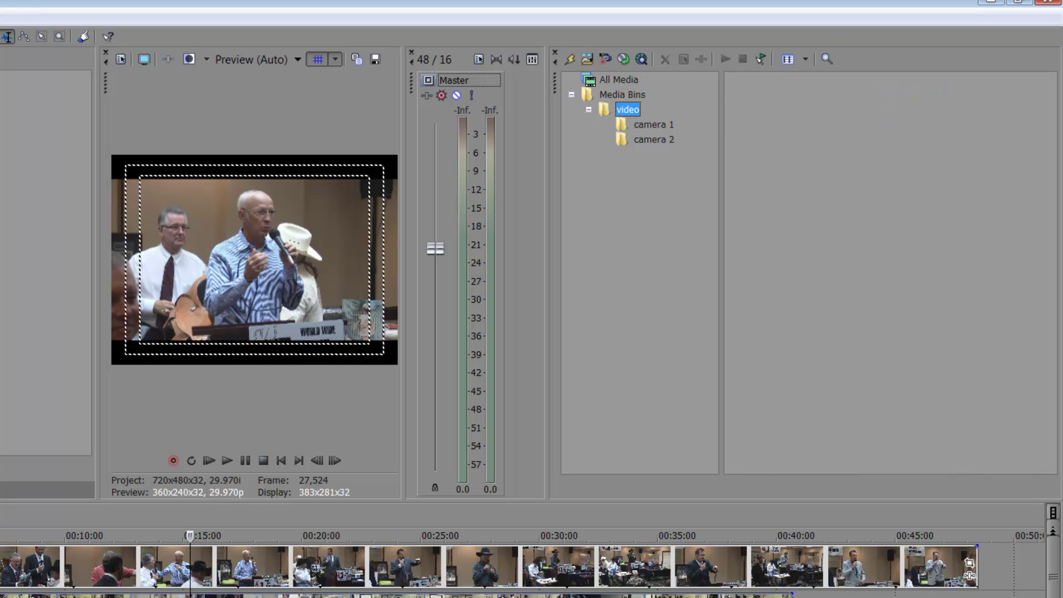
pyautogui.click(615, 95)
pyautogui.rightClick(614, 94)
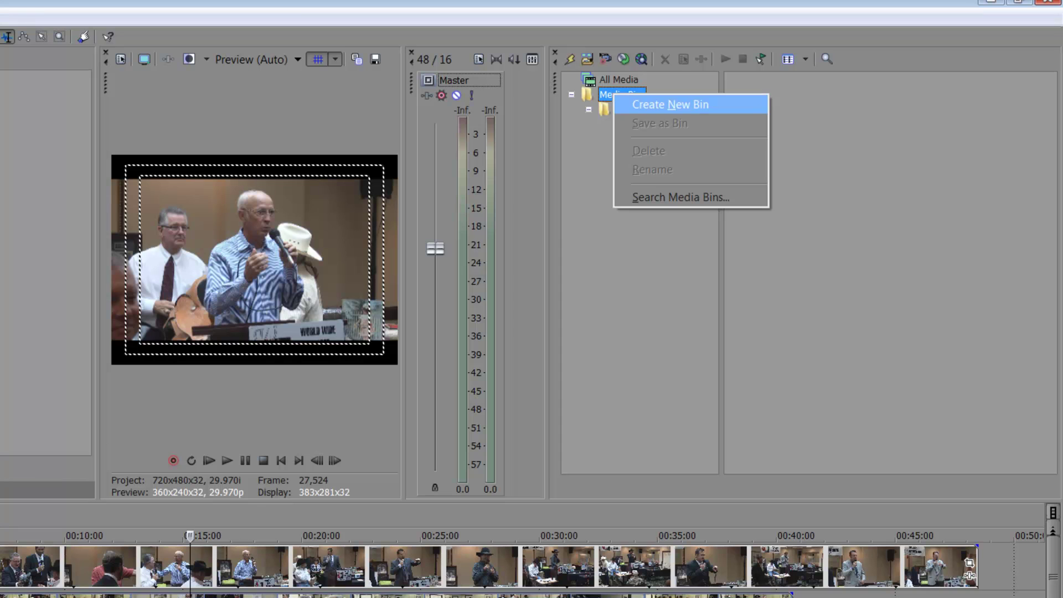
pyautogui.click(670, 104)
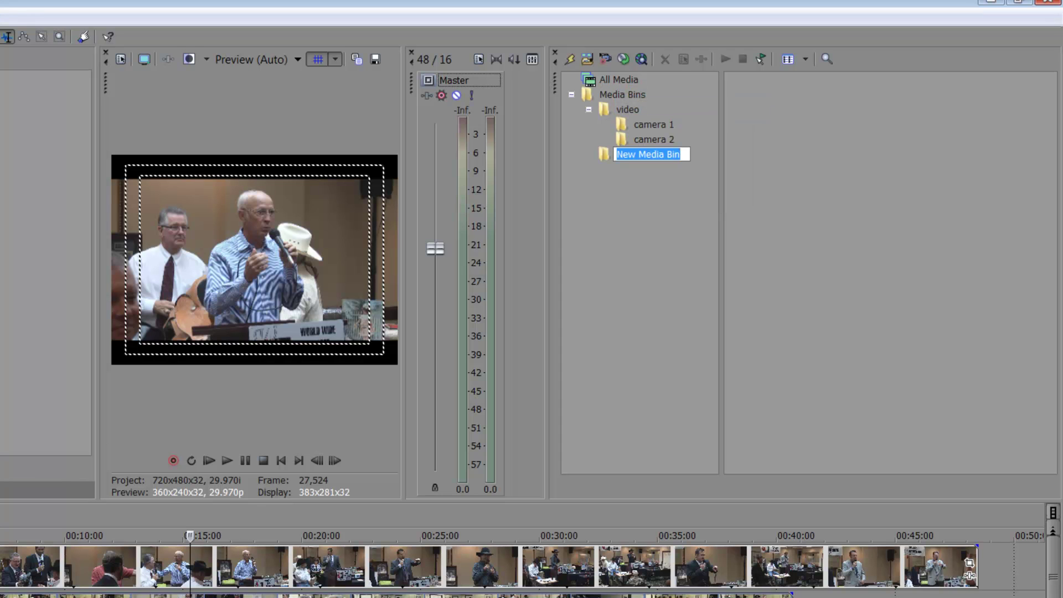
pyautogui.write('backup')
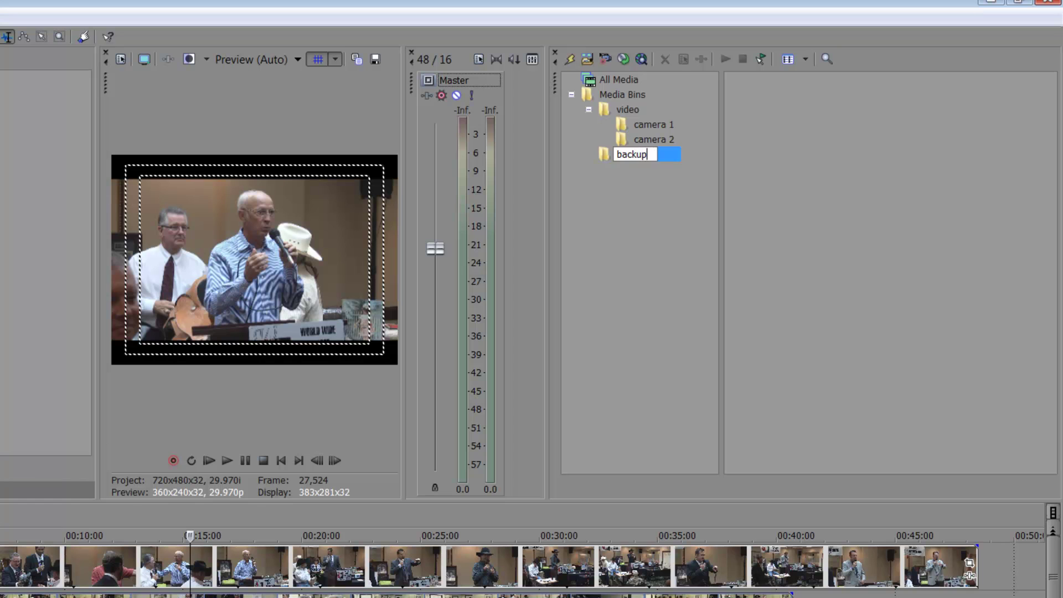
pyautogui.press('Return')
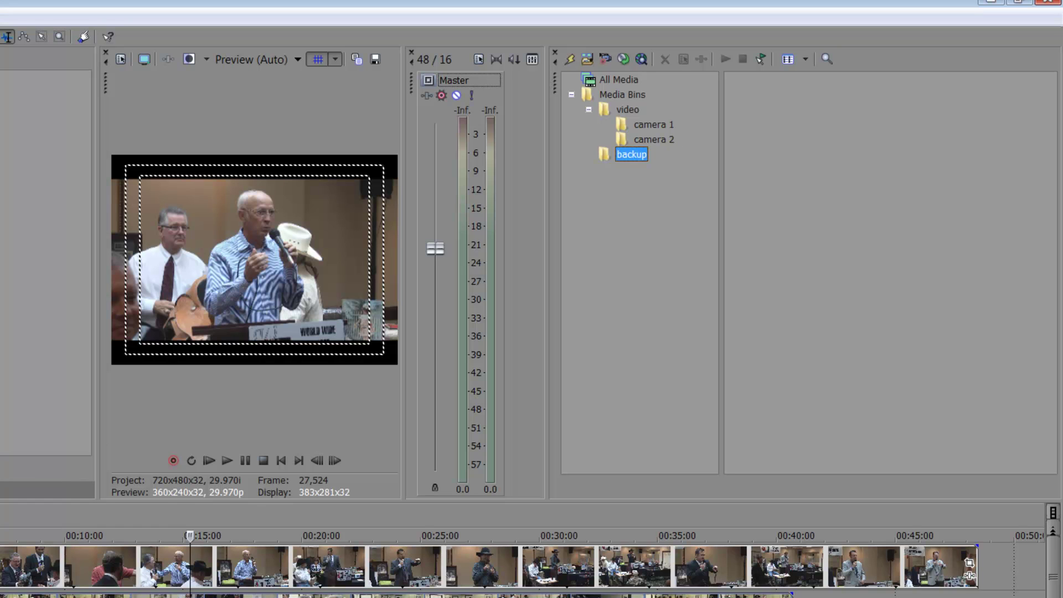
# - Examine the contents of the video bin and its camera 1 and camera 2 sub-bins
pyautogui.click(627, 110)
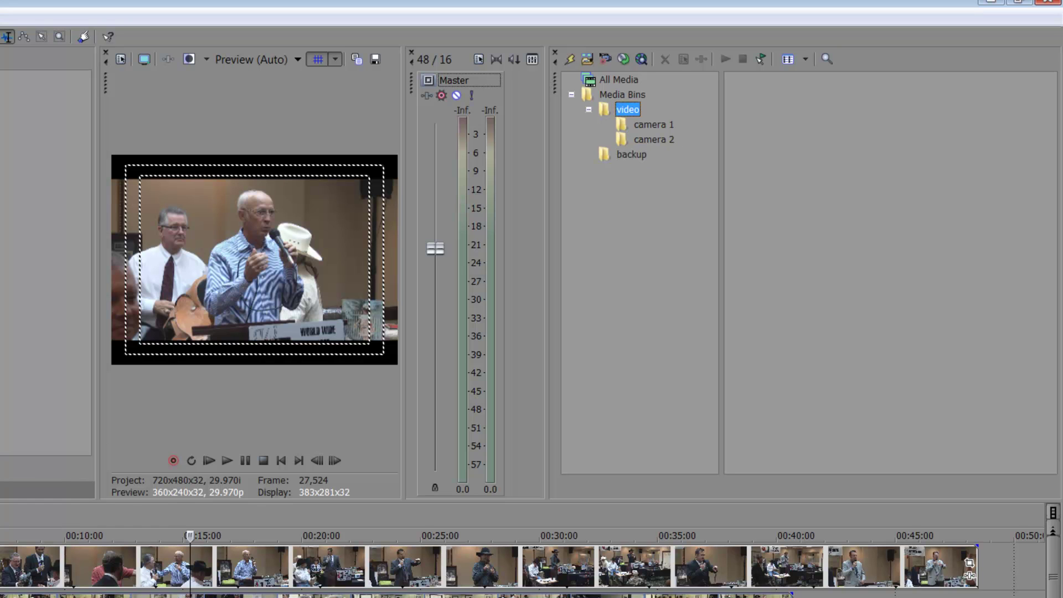
pyautogui.click(653, 124)
pyautogui.click(653, 140)
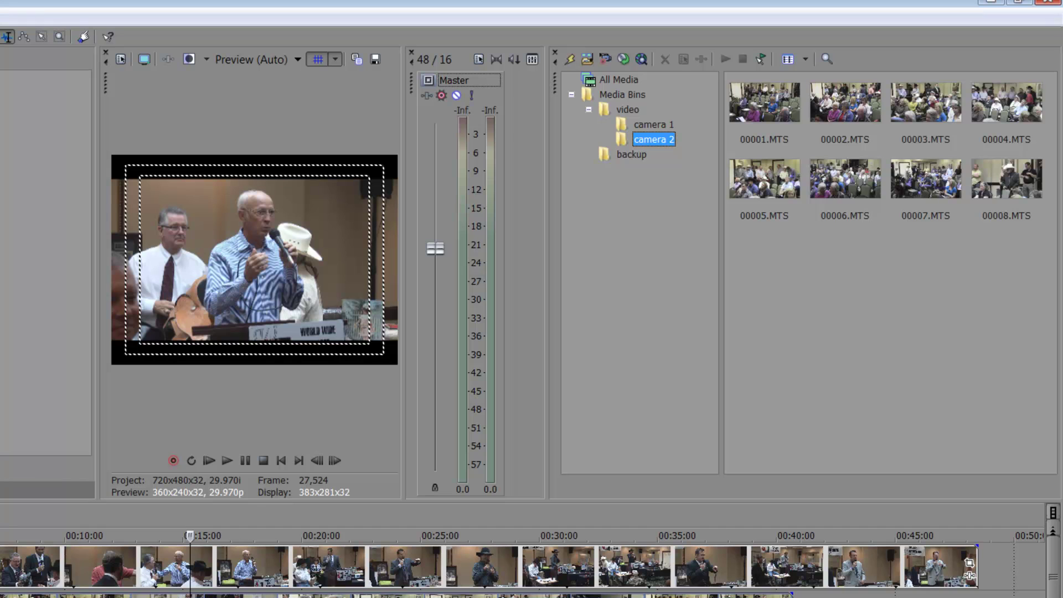
pyautogui.click(627, 110)
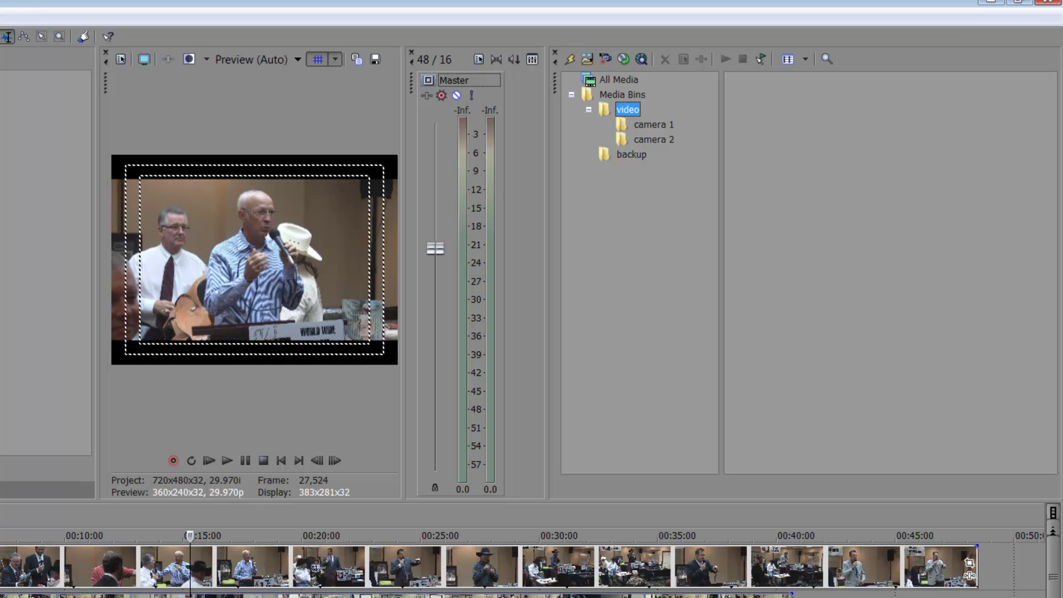
pyautogui.press('Down')
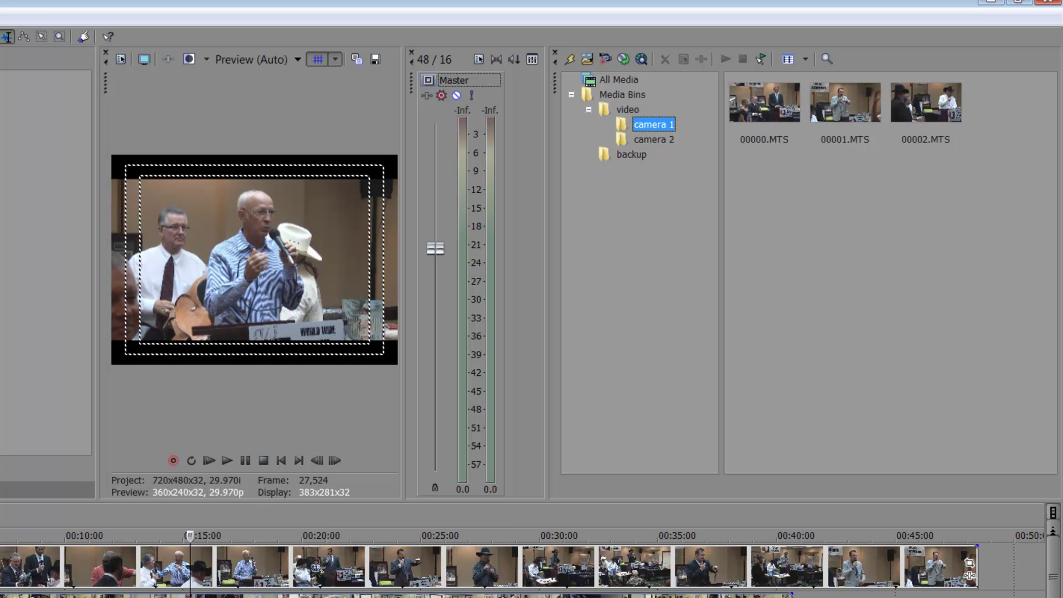
pyautogui.press('Down')
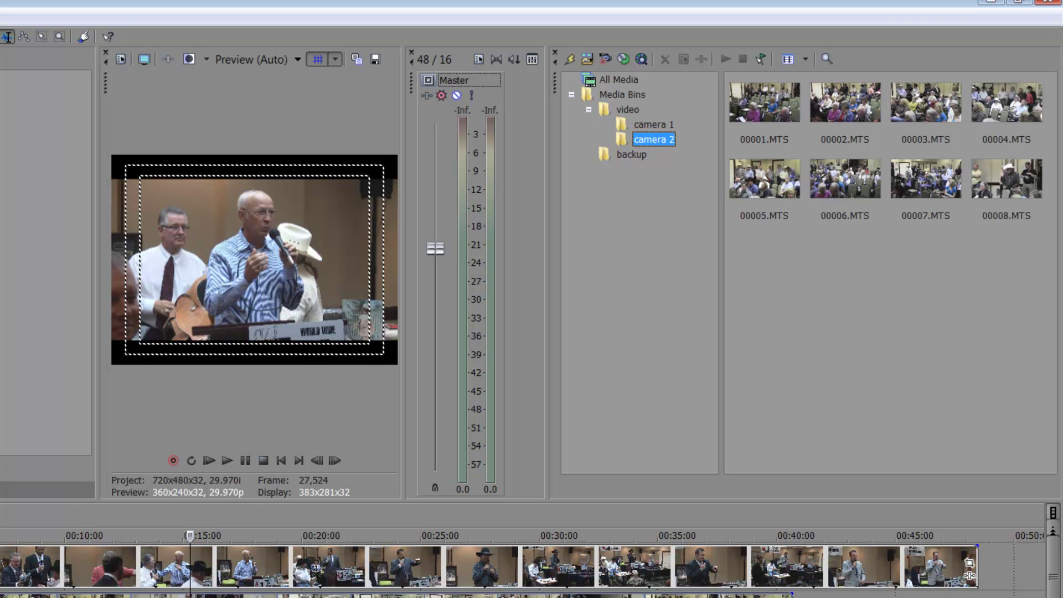
# - Create a sub-bin named 01. inside the backup bin and leave it selected
pyautogui.press('Down')
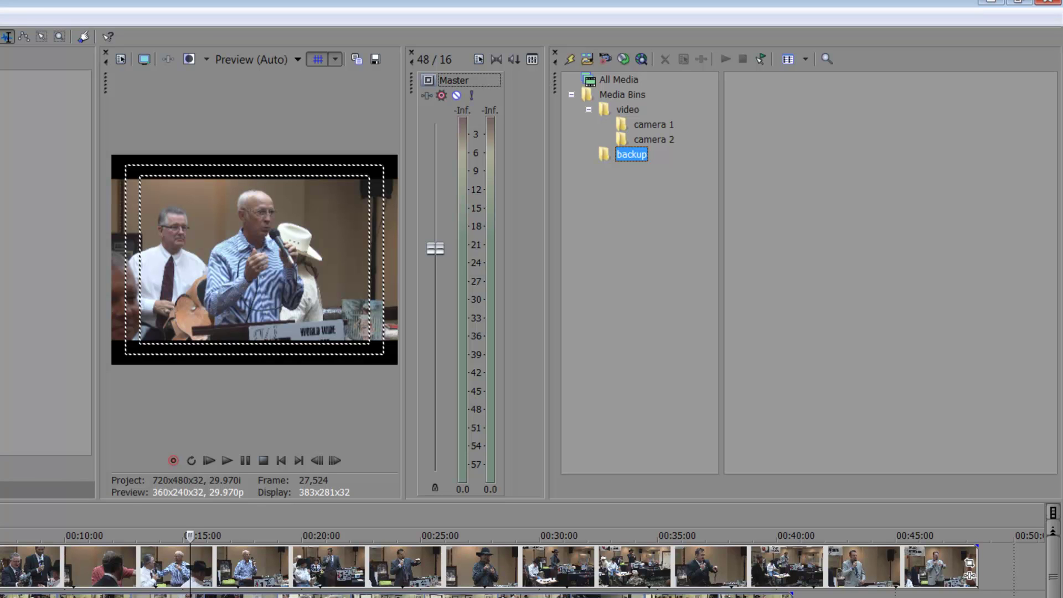
pyautogui.hotkey('shift', 'F10')
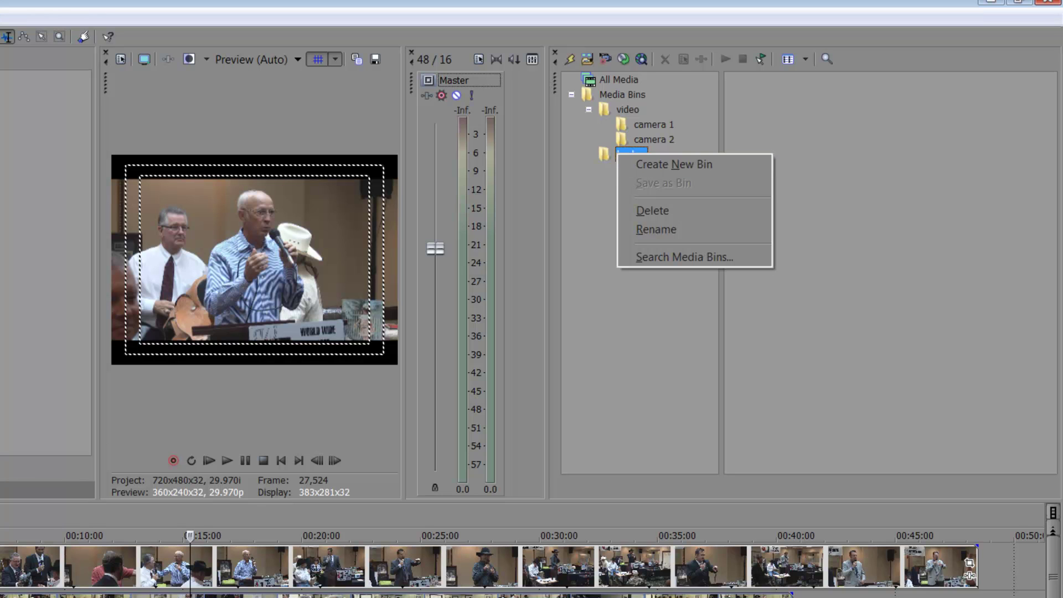
pyautogui.press('Escape')
pyautogui.hotkey('shift', 'F10')
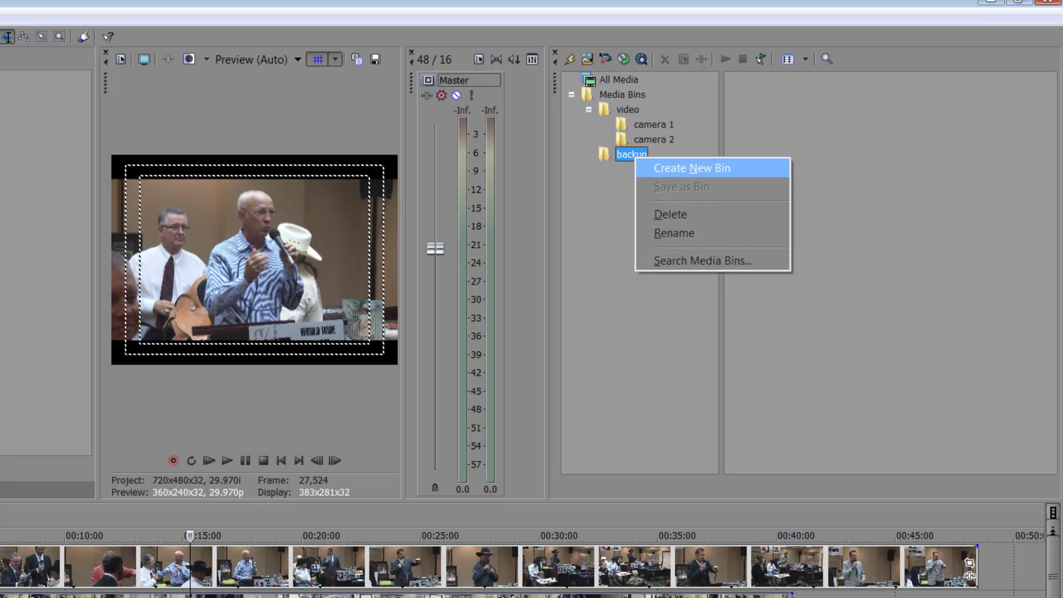
pyautogui.press('Return')
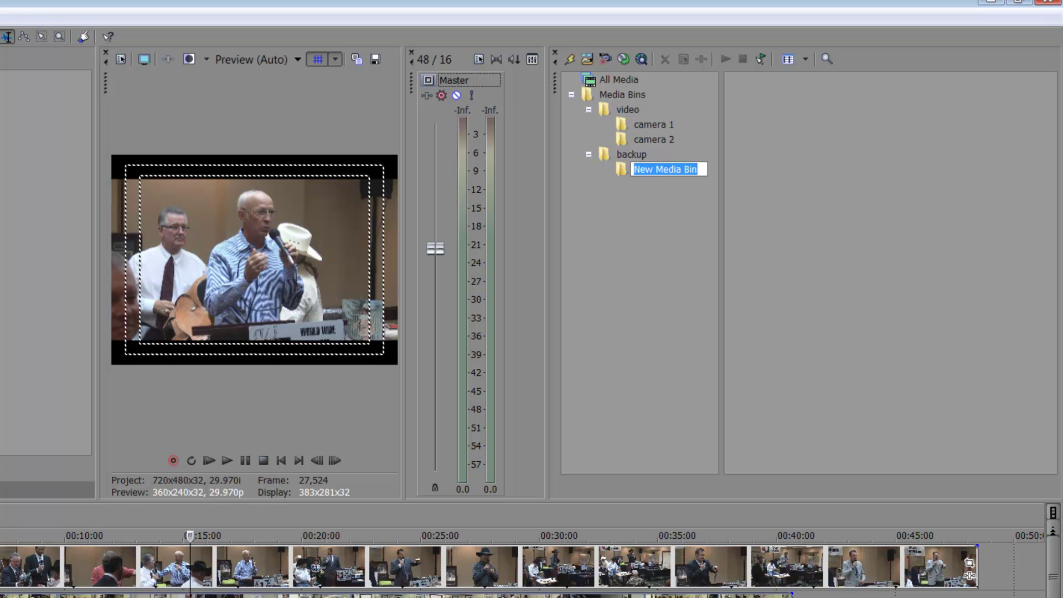
pyautogui.write('01.')
pyautogui.press('Return')
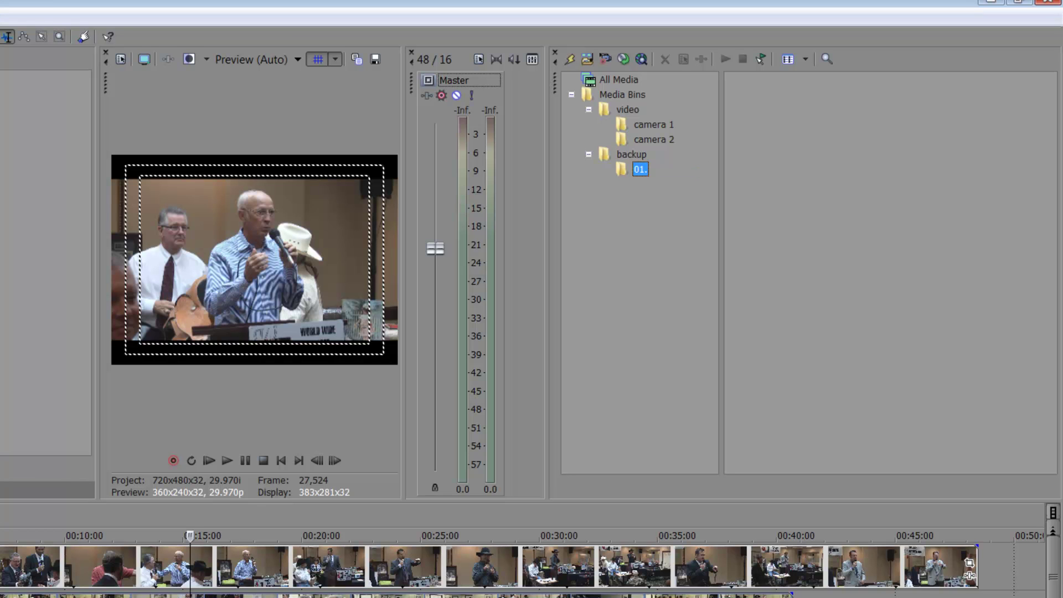
pyautogui.click(654, 139)
pyautogui.click(640, 169)
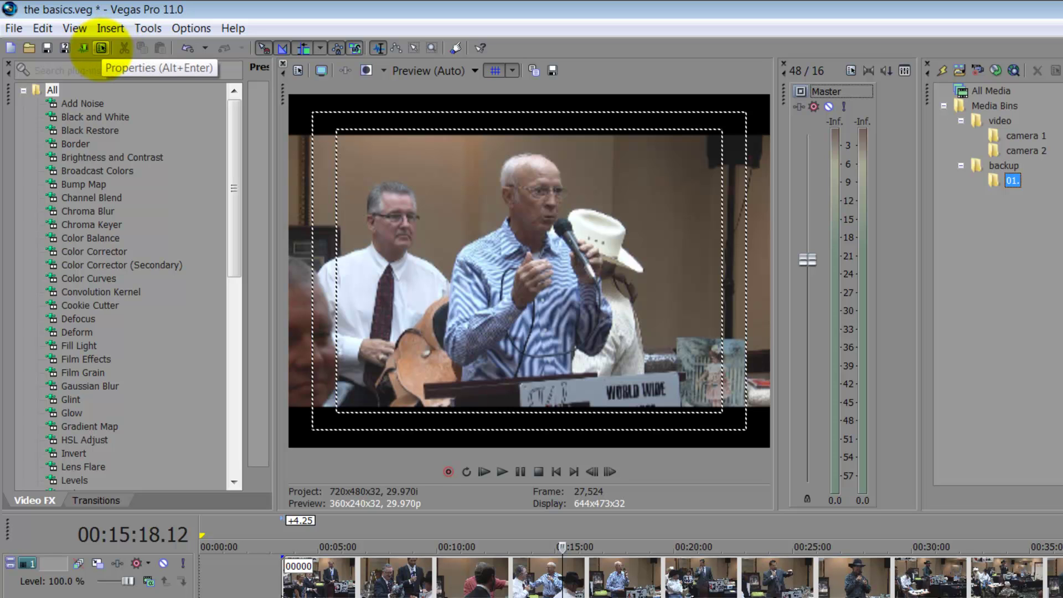
# - Review the available video templates in the project properties and close them without changing anything
pyautogui.click(102, 48)
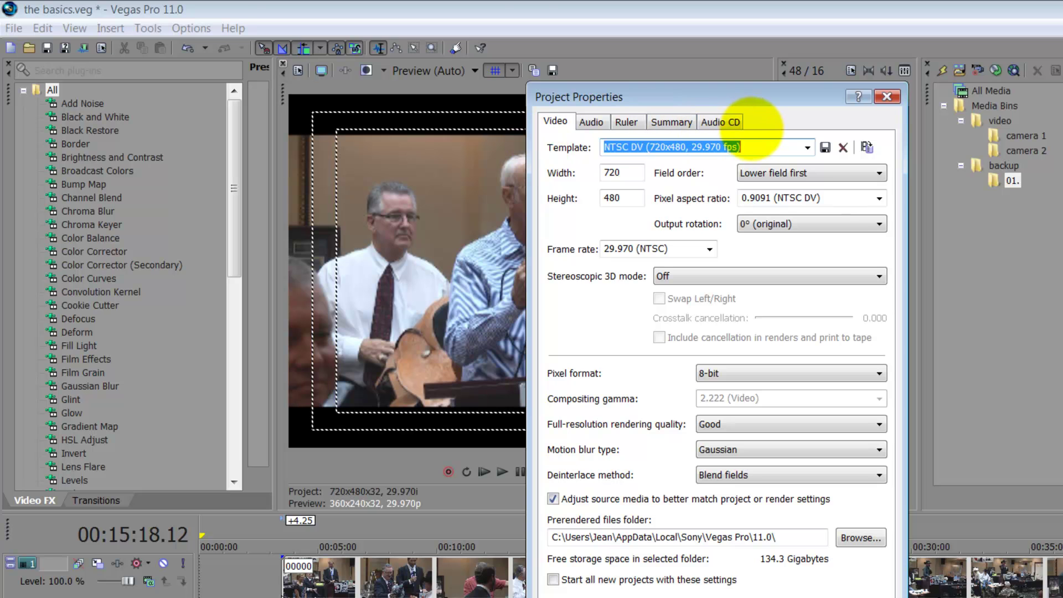
pyautogui.click(807, 147)
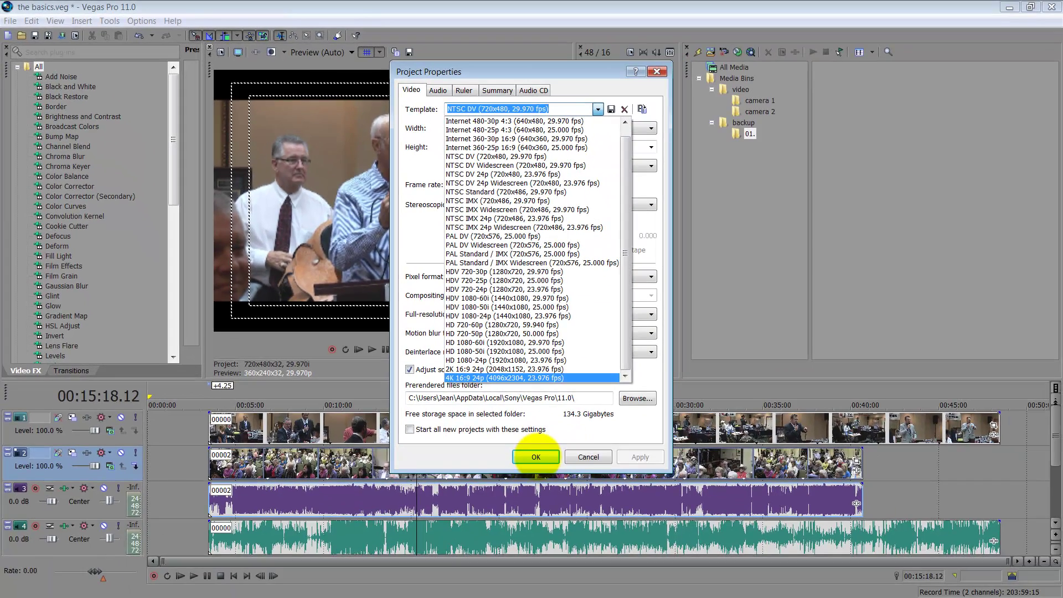
pyautogui.click(580, 455)
pyautogui.click(581, 456)
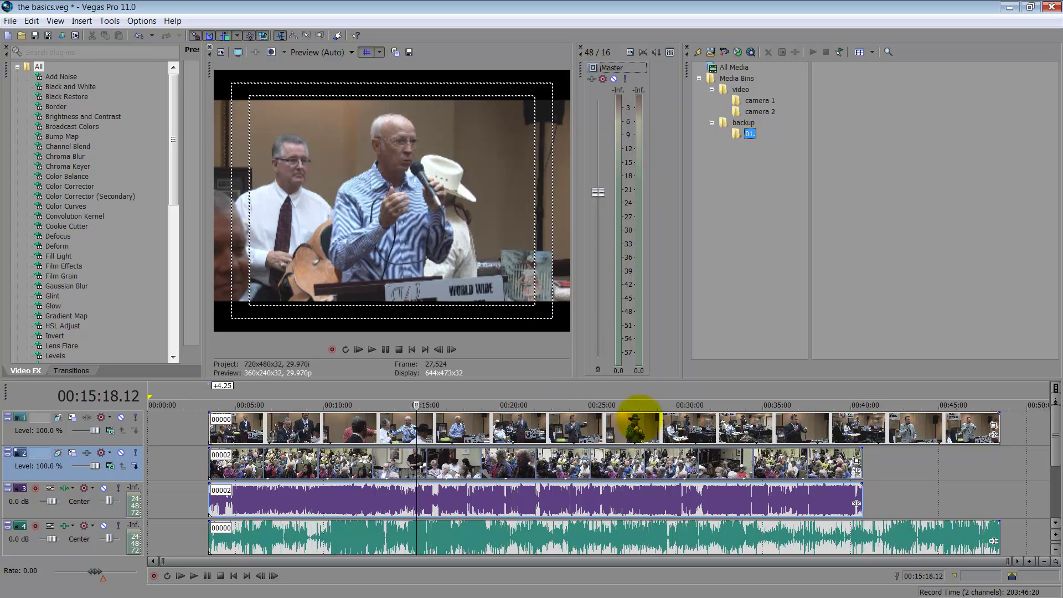
# - Open the properties of the 00000 video event on track 1 and review its media and general information
pyautogui.click(636, 426)
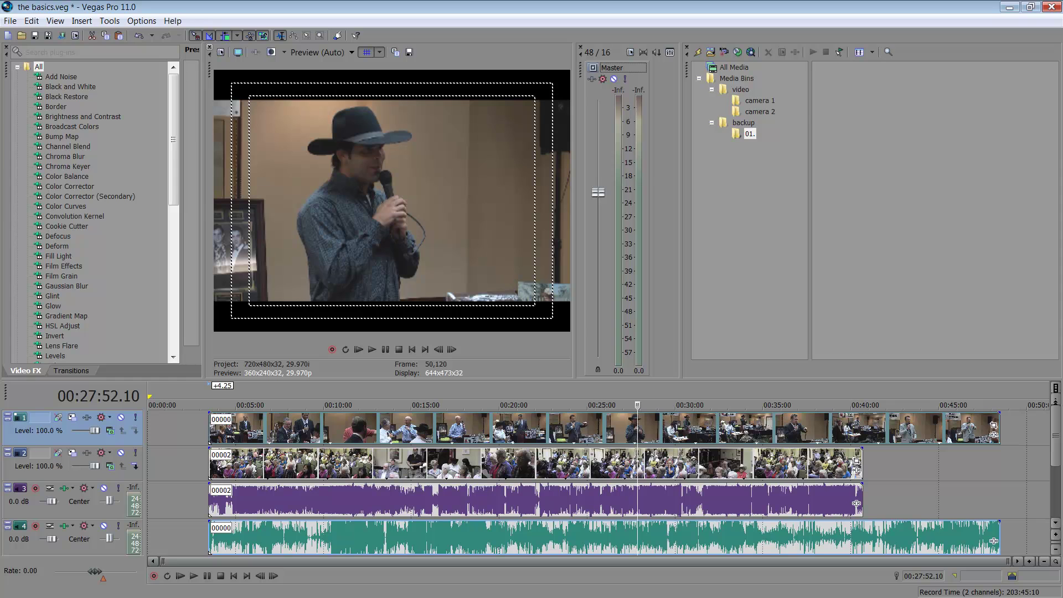
pyautogui.rightClick(636, 425)
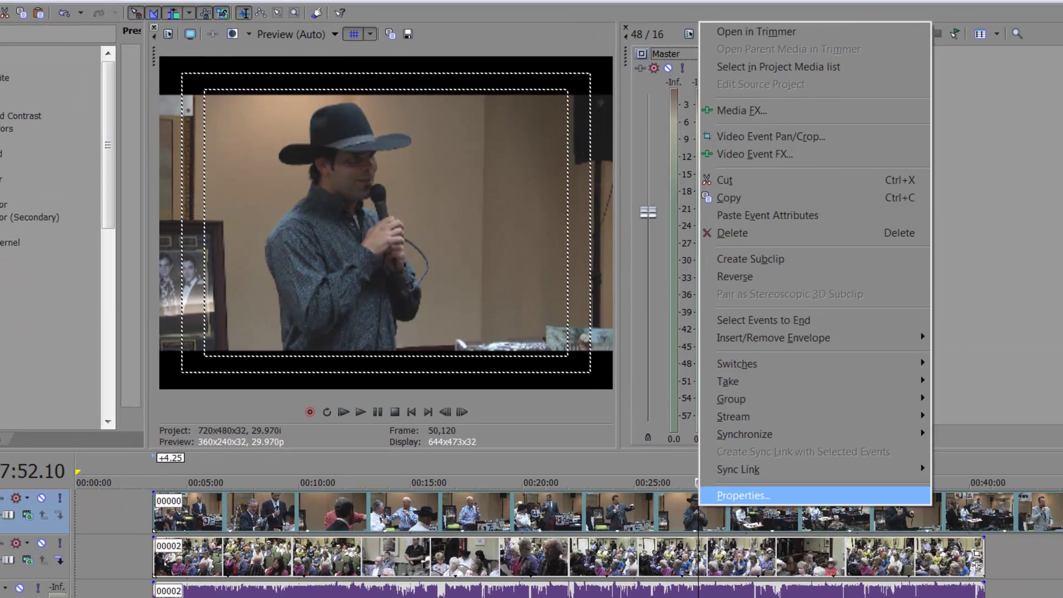
pyautogui.click(747, 500)
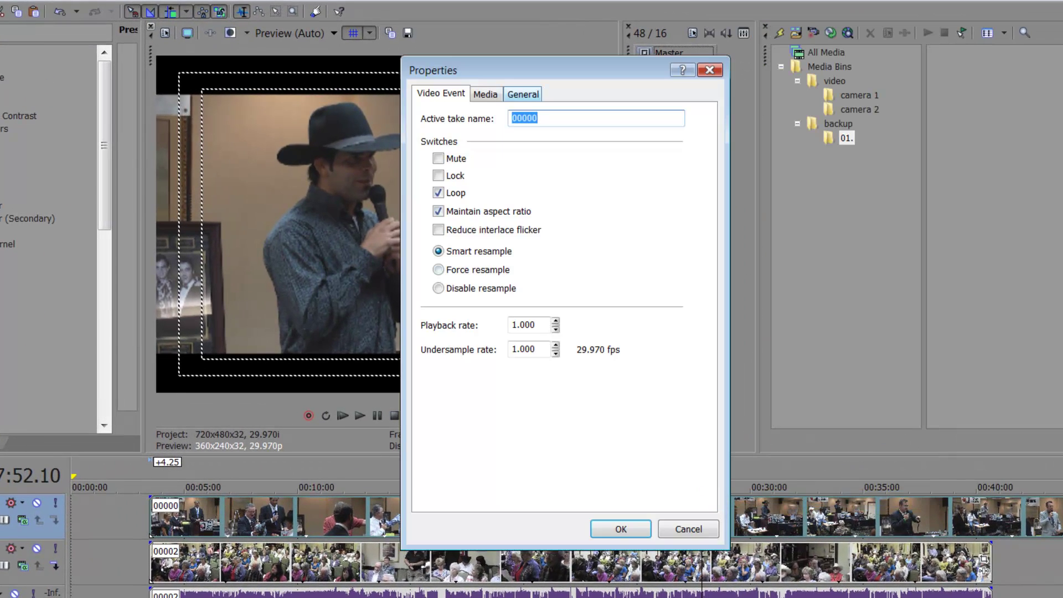
pyautogui.click(523, 93)
pyautogui.click(485, 94)
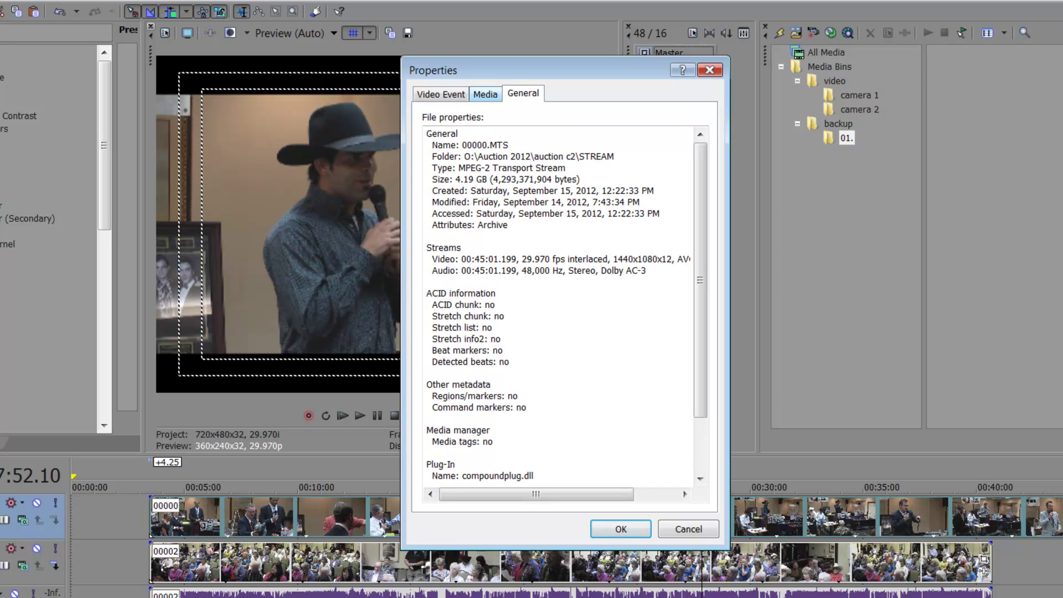
pyautogui.click(485, 94)
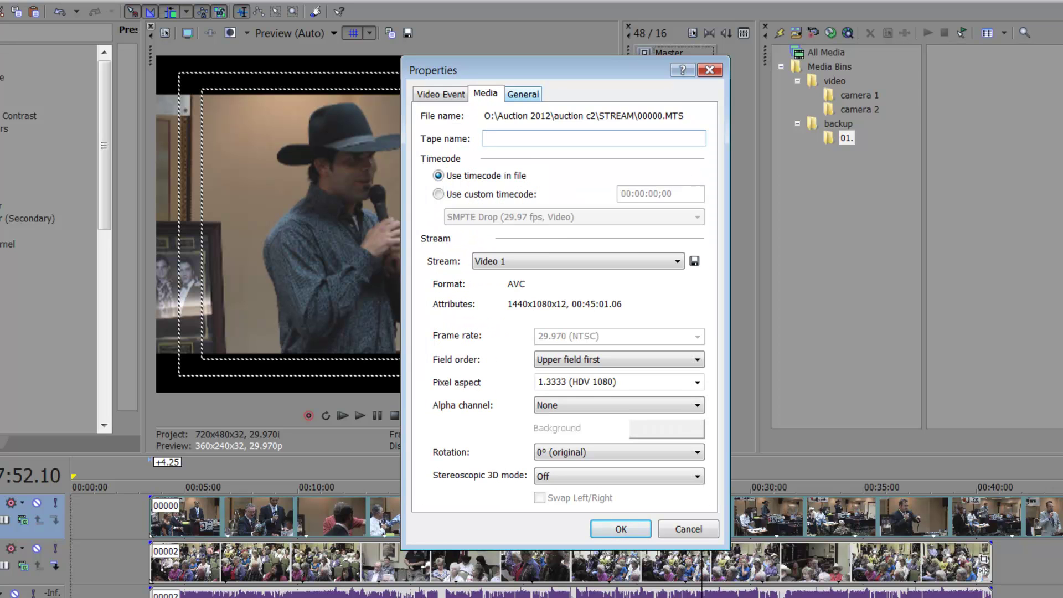
pyautogui.click(523, 93)
# - Examine the 00000 clip's video and audio stream formats and its file name, folder, type and size
pyautogui.click(542, 213)
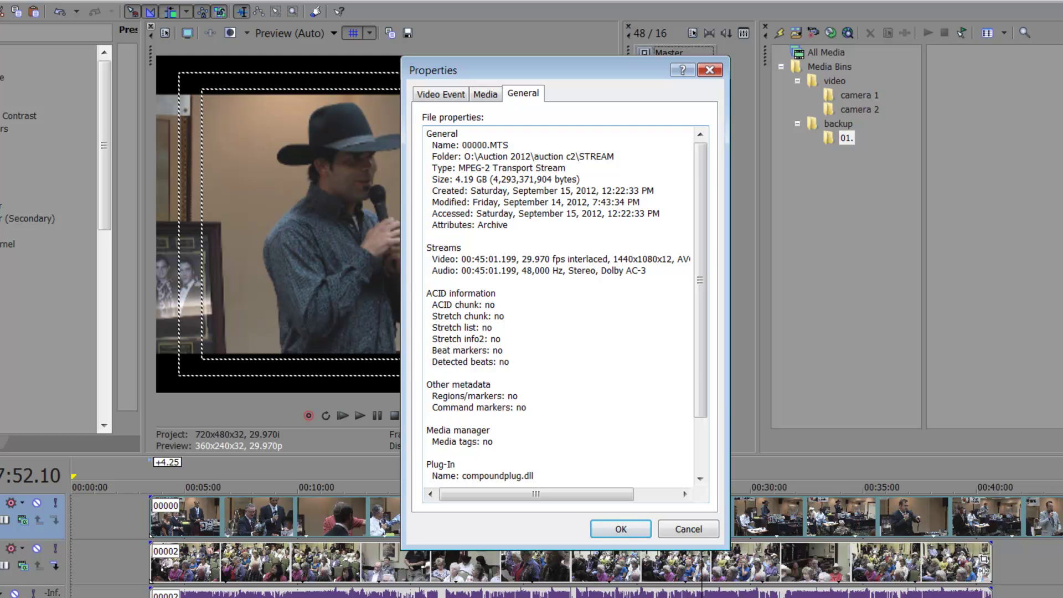
pyautogui.moveTo(536, 494); pyautogui.dragTo(557, 494)
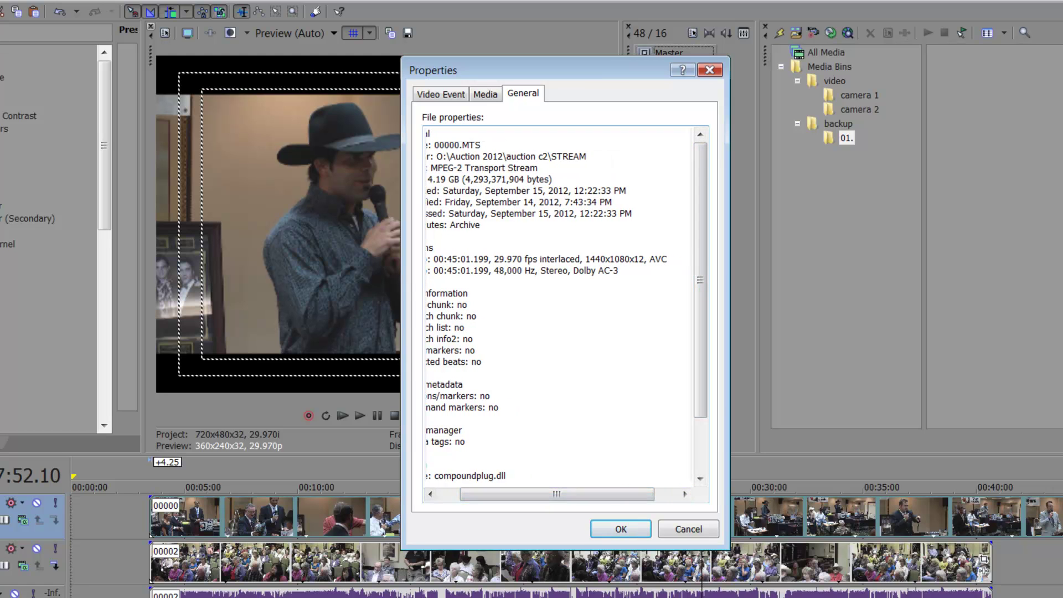
pyautogui.moveTo(585, 259); pyautogui.dragTo(667, 259)
pyautogui.click(568, 270)
pyautogui.moveTo(557, 494); pyautogui.dragTo(535, 494)
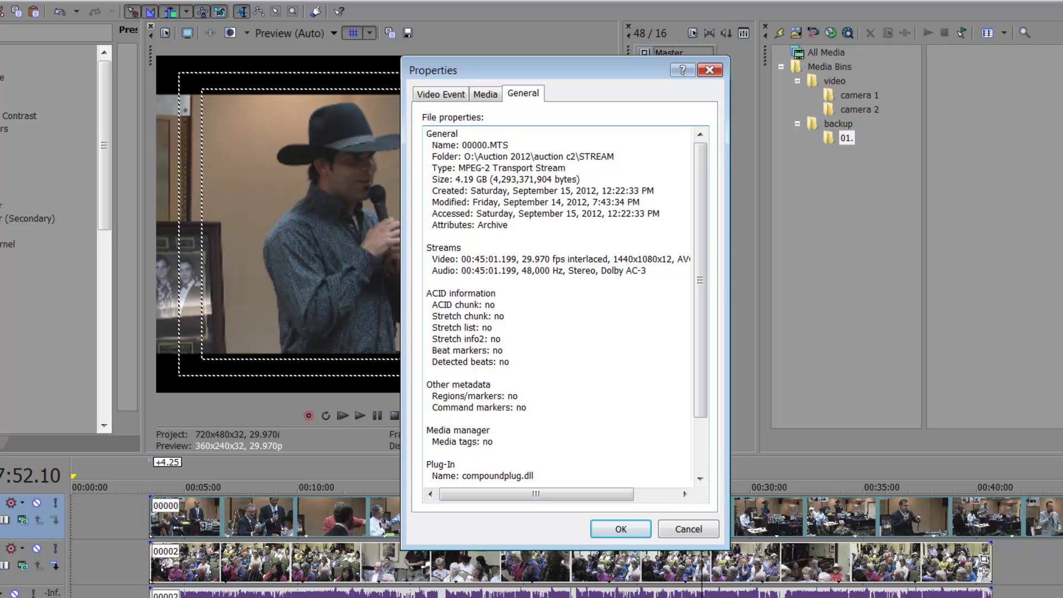
pyautogui.moveTo(432, 169); pyautogui.dragTo(566, 169)
pyautogui.moveTo(490, 145); pyautogui.dragTo(544, 190)
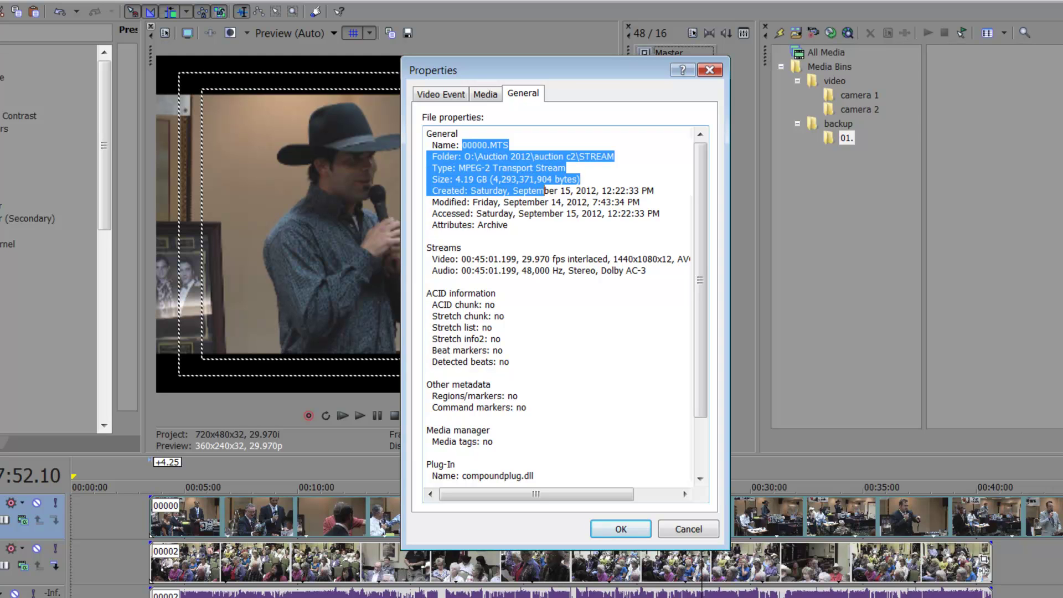
pyautogui.click(459, 168)
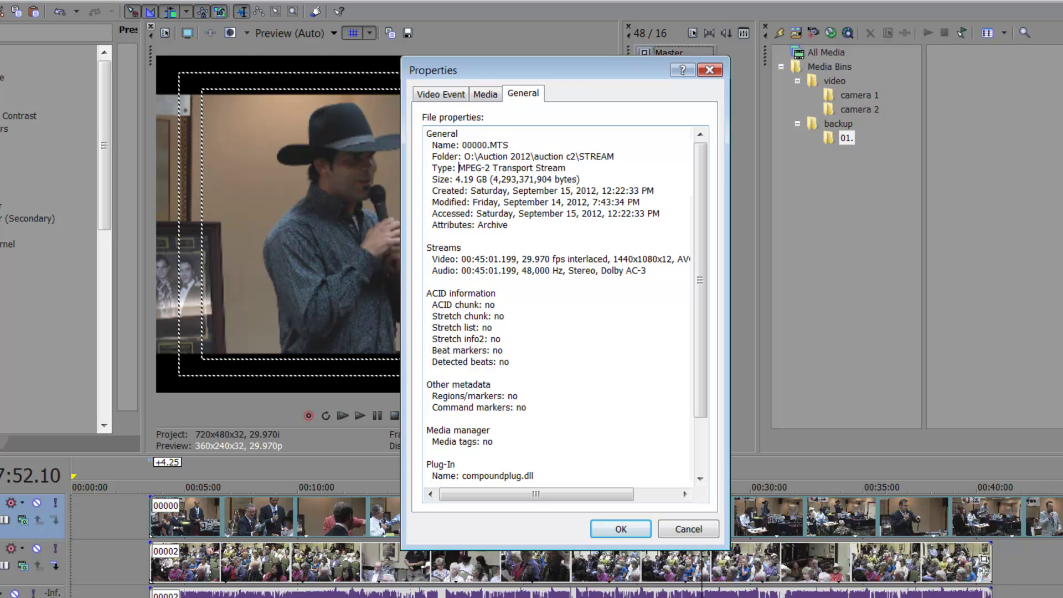
# - Check the frame size and codec of the 00000 clip's video stream, and close the event properties
pyautogui.click(645, 271)
pyautogui.moveTo(536, 493)
pyautogui.mouseDown()
pyautogui.moveTo(579, 493)
pyautogui.moveTo(538, 493)
pyautogui.mouseUp()
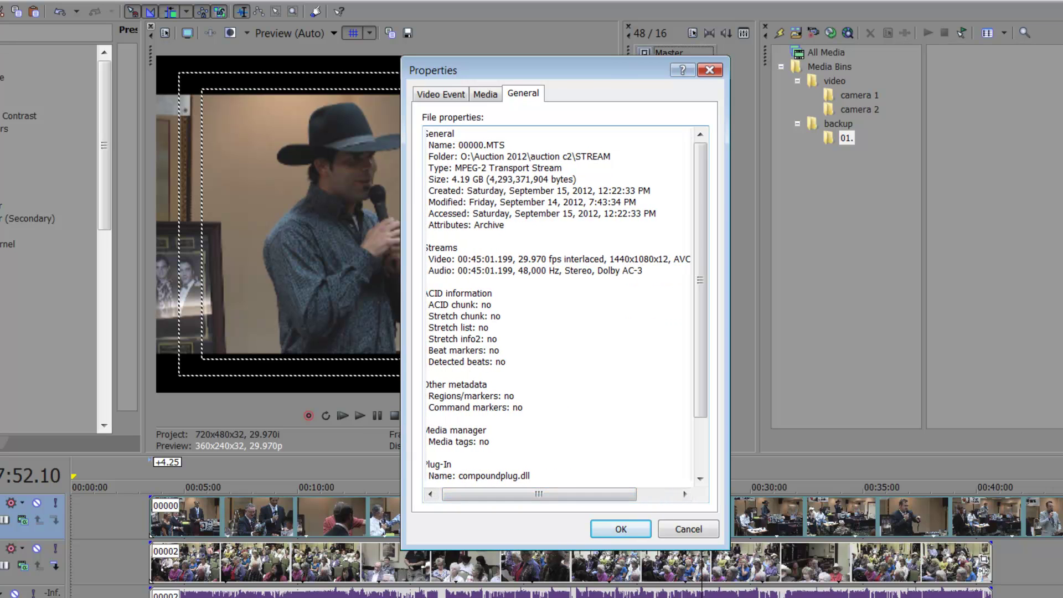
pyautogui.moveTo(643, 271); pyautogui.dragTo(442, 145)
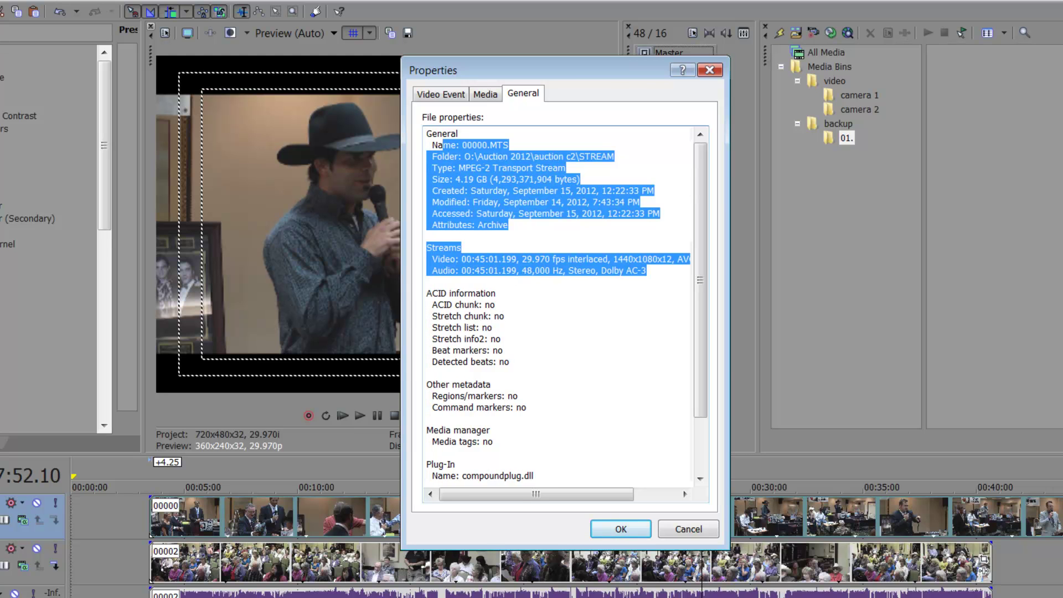
pyautogui.click(634, 259)
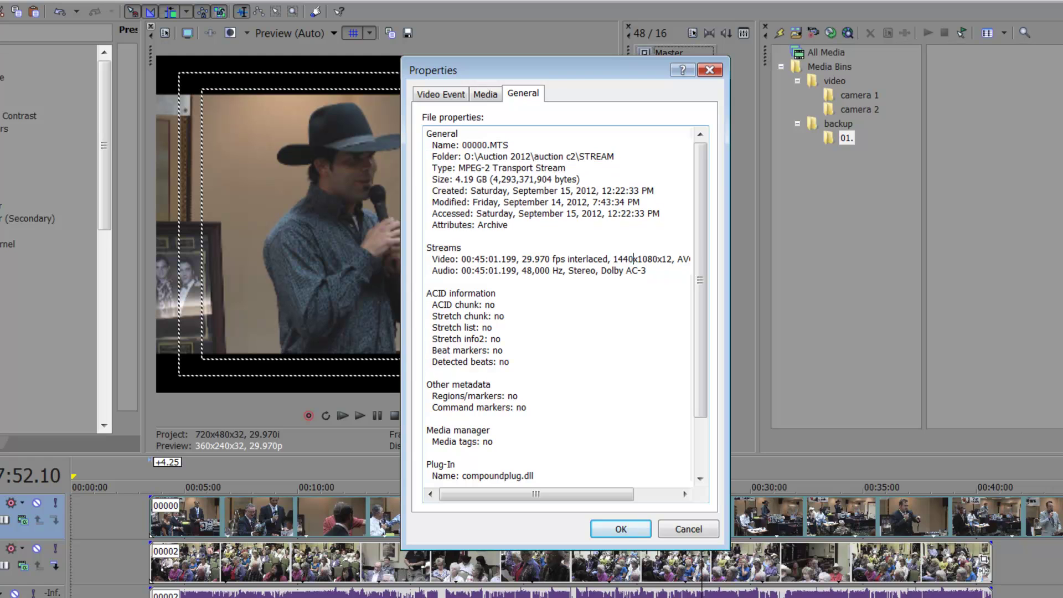
pyautogui.moveTo(613, 258); pyautogui.dragTo(684, 259)
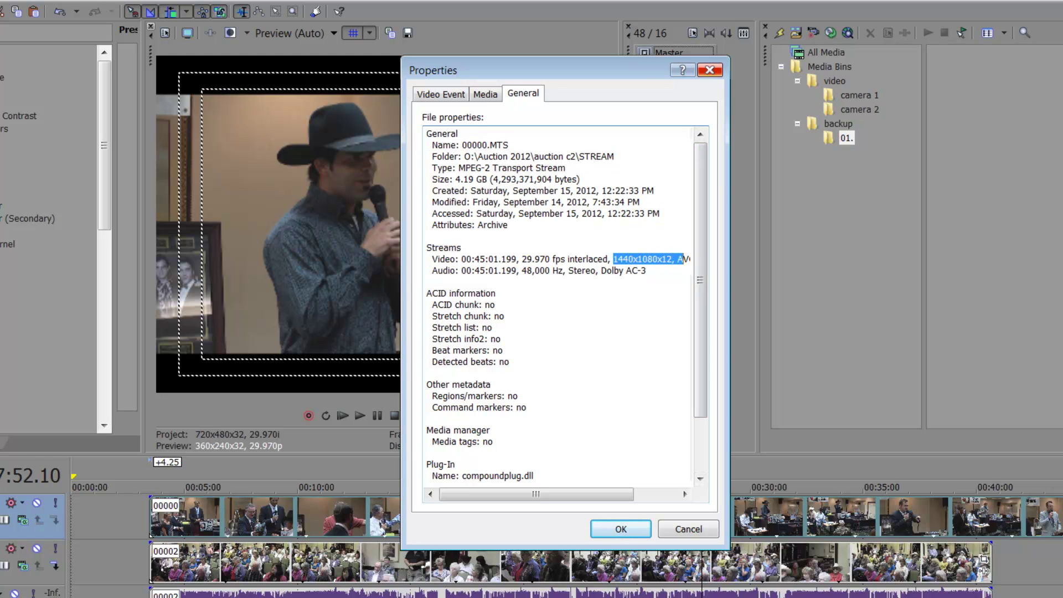
pyautogui.press('Escape')
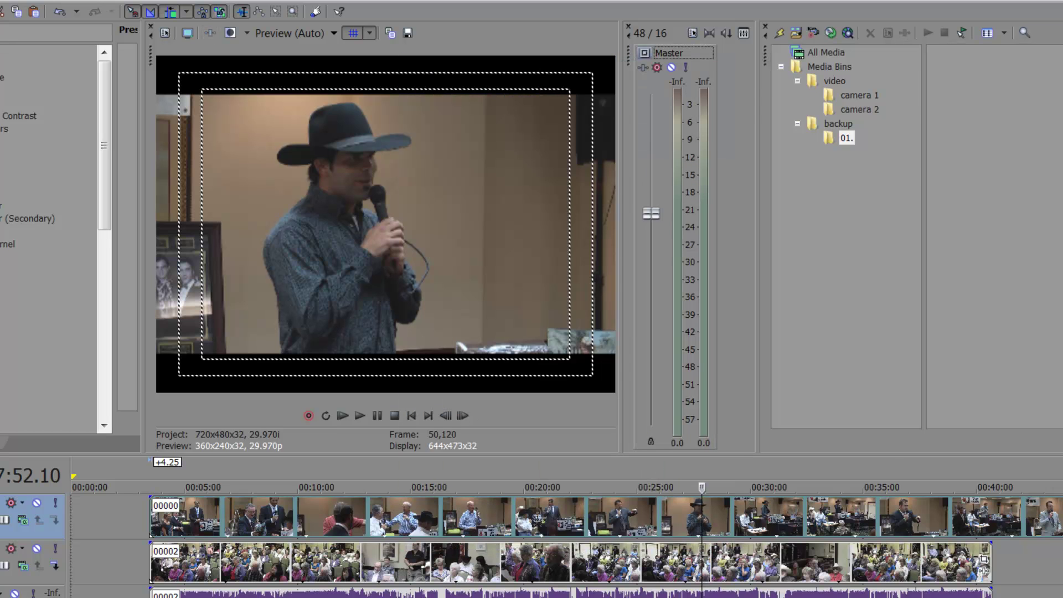
pyautogui.hotkey('alt', 'f')
pyautogui.press('r')
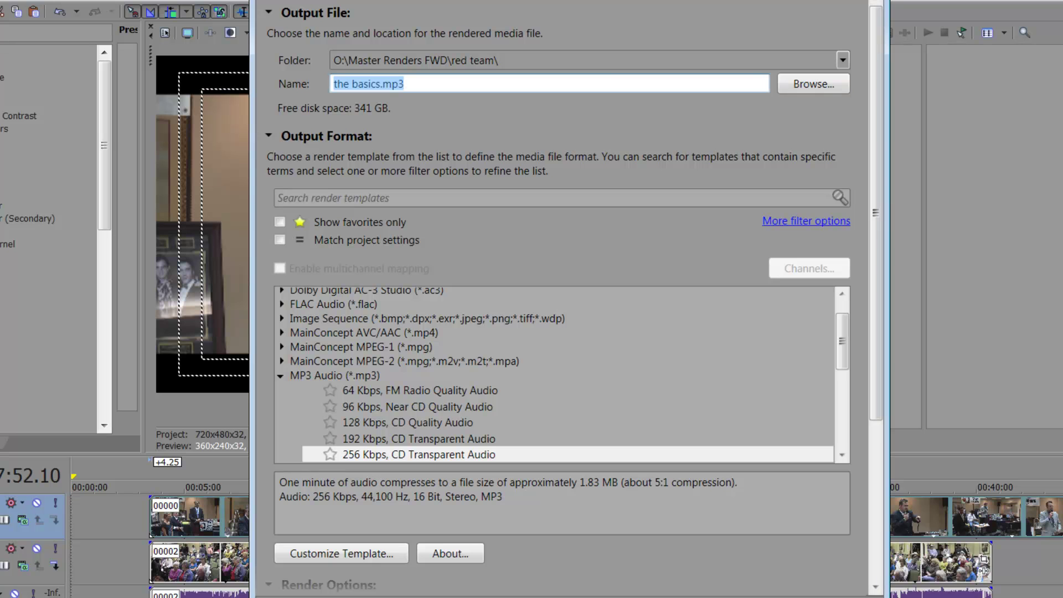
pyautogui.press('Escape')
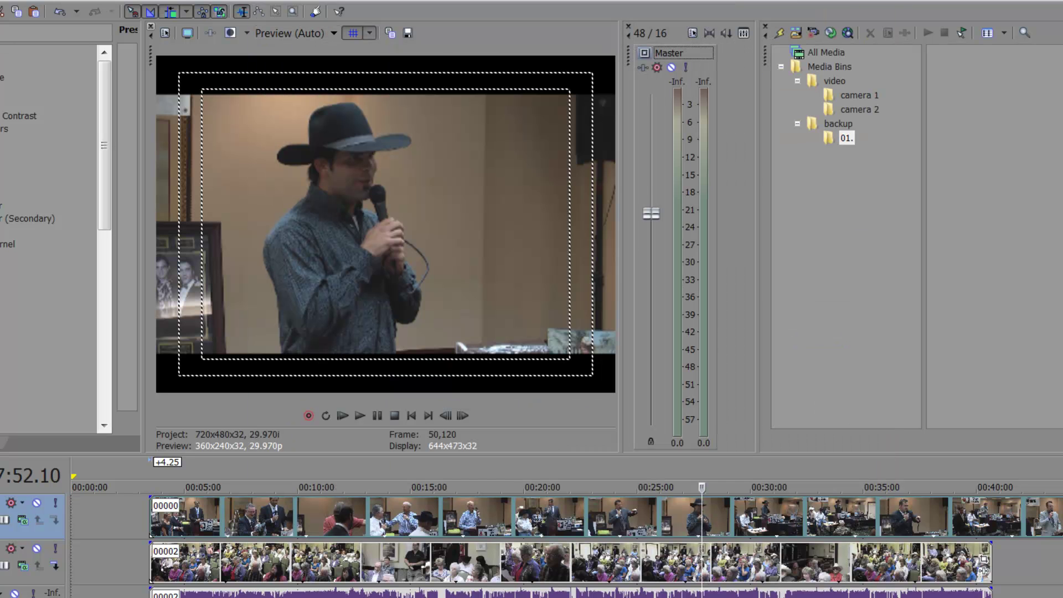
# - Change the project's video template to HDV 1080-60i (1440x1080, 29.970 fps), apply it and close the project properties
pyautogui.hotkey('alt', 'Return')
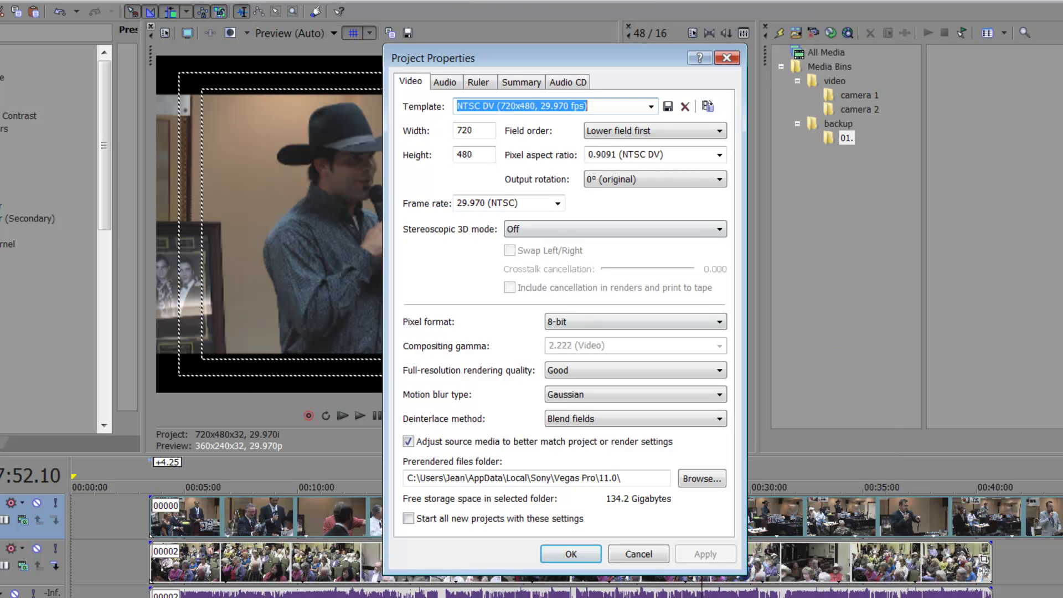
pyautogui.hotkey('alt', 'Down')
pyautogui.press('Down')
pyautogui.press('Down')
pyautogui.press('Down')
pyautogui.press('Down')
pyautogui.press('Down')
pyautogui.press('Down')
pyautogui.press('Down')
pyautogui.press('Down')
pyautogui.press('Down')
pyautogui.press('Down')
pyautogui.press('Down')
pyautogui.press('Down')
pyautogui.press('Down')
pyautogui.press('Down')
pyautogui.press('Down')
pyautogui.press('Down')
pyautogui.press('Down')
pyautogui.press('Down')
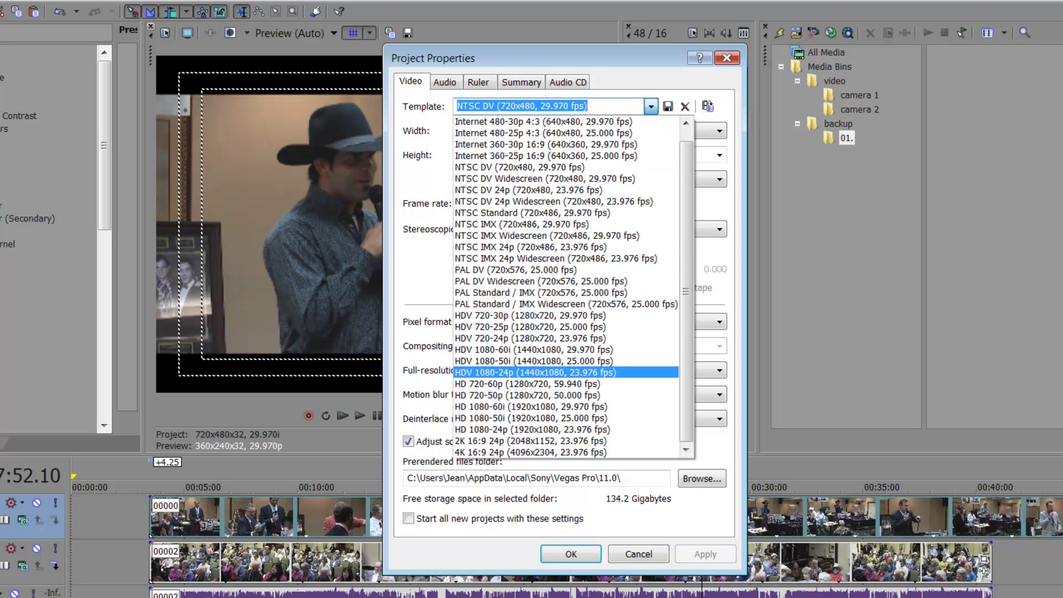
pyautogui.press('Up')
pyautogui.press('Up')
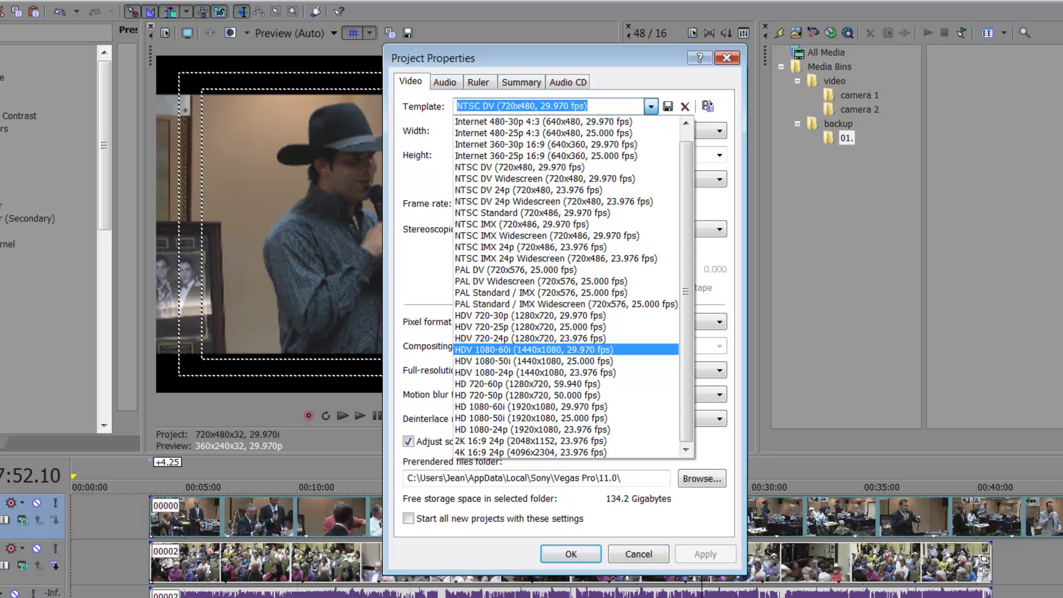
pyautogui.press('Return')
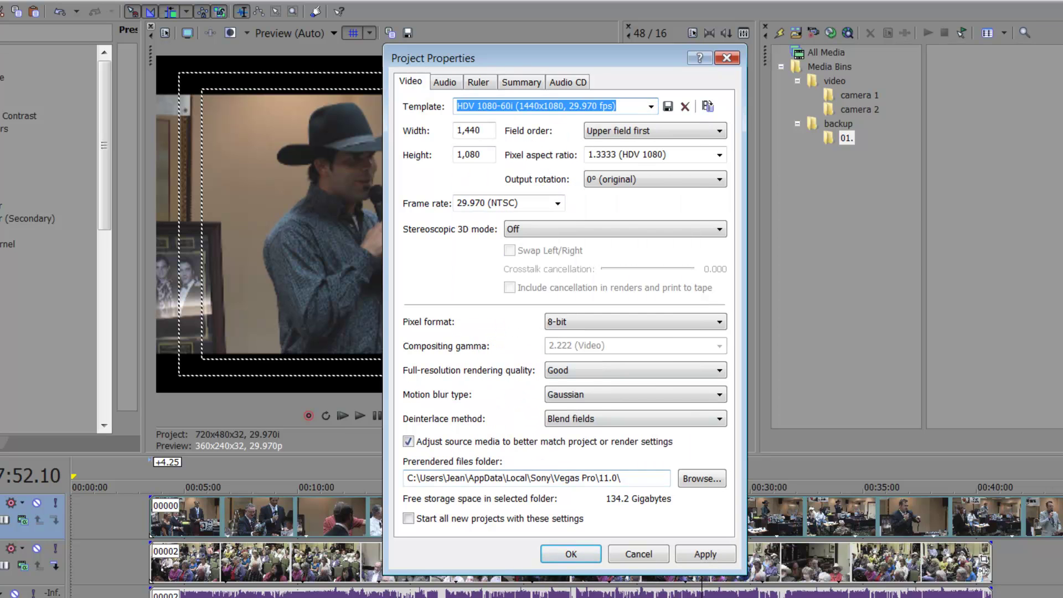
pyautogui.hotkey('alt', 'a')
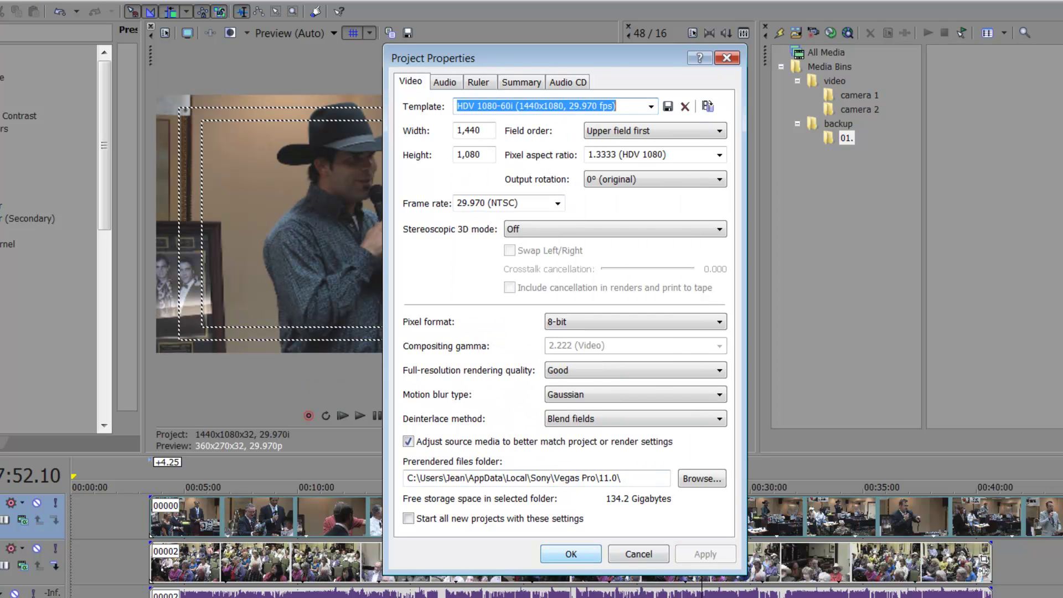
pyautogui.press('Return')
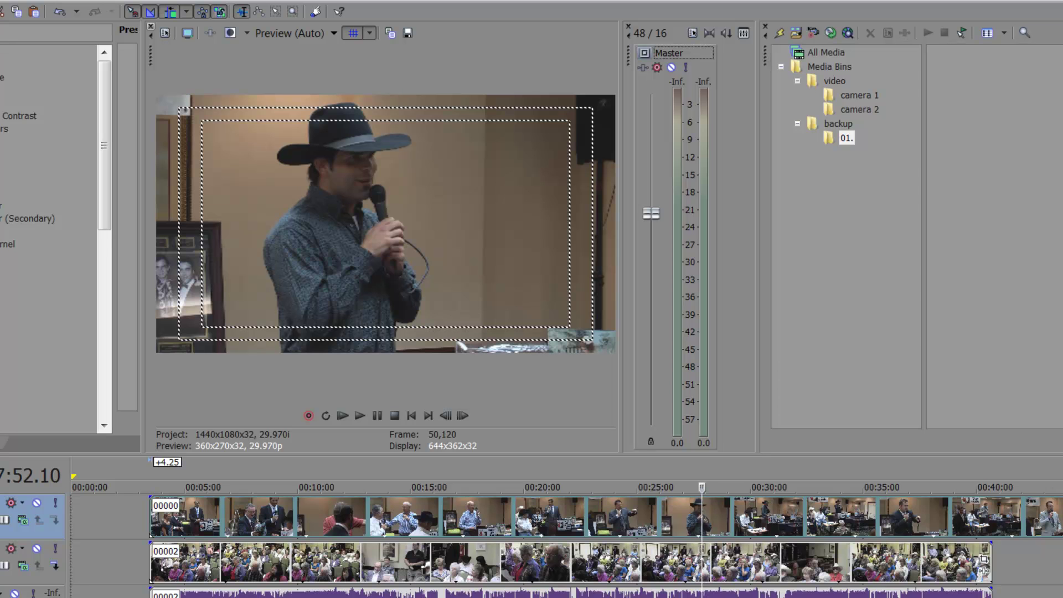
# - Open the properties of the 00002 video event on track 2, check its video stream format in the general information, and close them
pyautogui.click(427, 562)
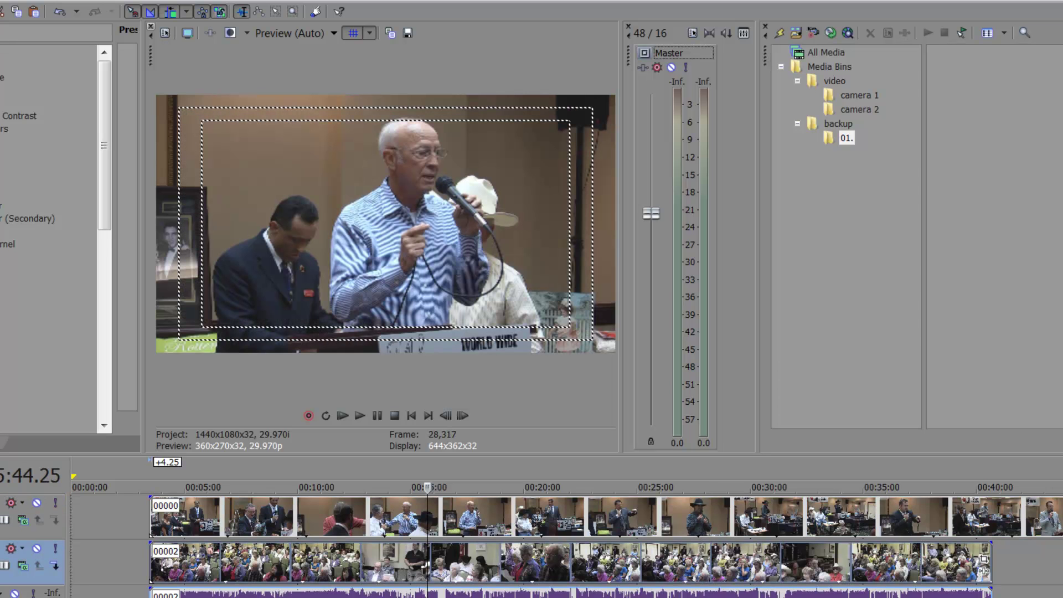
pyautogui.click(601, 562)
pyautogui.rightClick(601, 562)
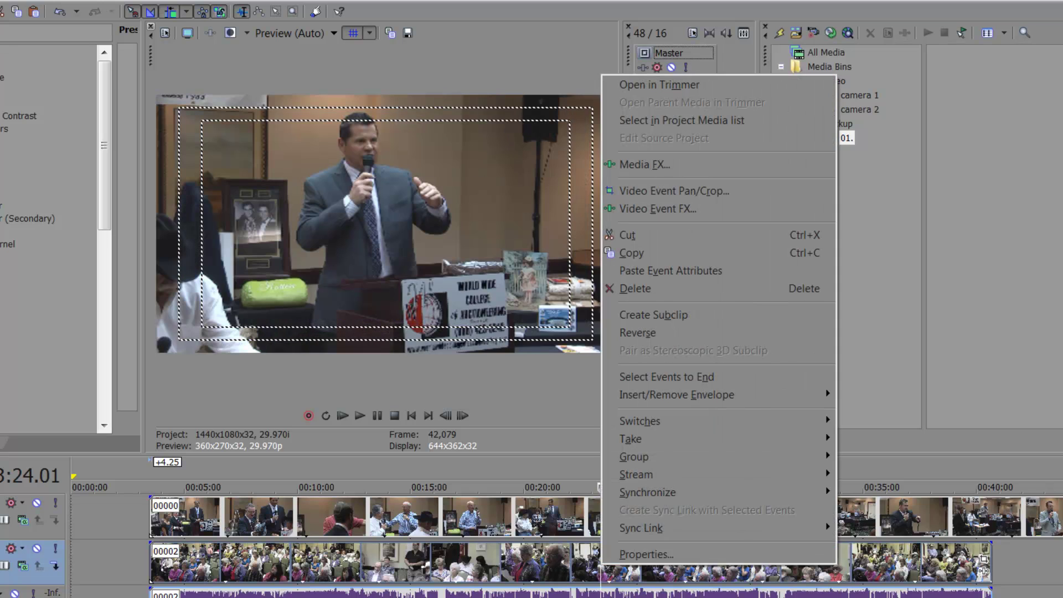
pyautogui.click(620, 554)
pyautogui.click(523, 95)
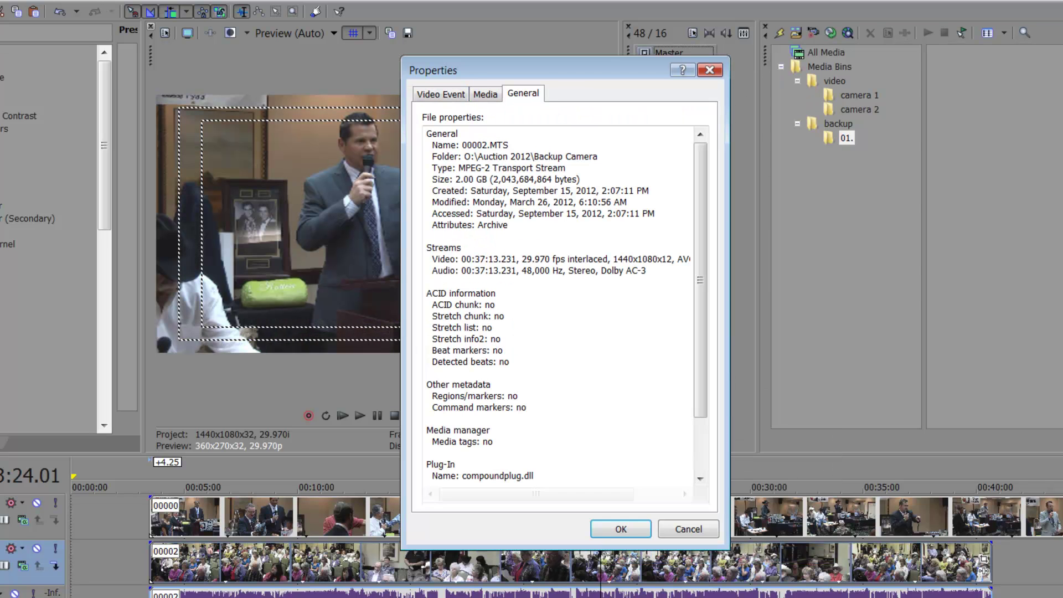
pyautogui.moveTo(613, 259); pyautogui.dragTo(684, 259)
pyautogui.click(685, 260)
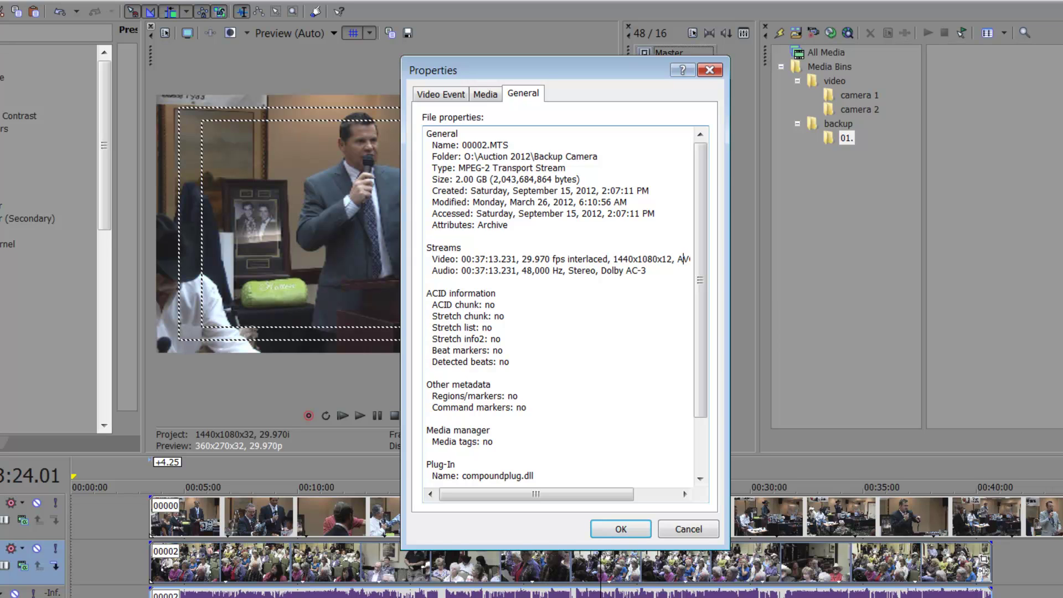
pyautogui.click(710, 69)
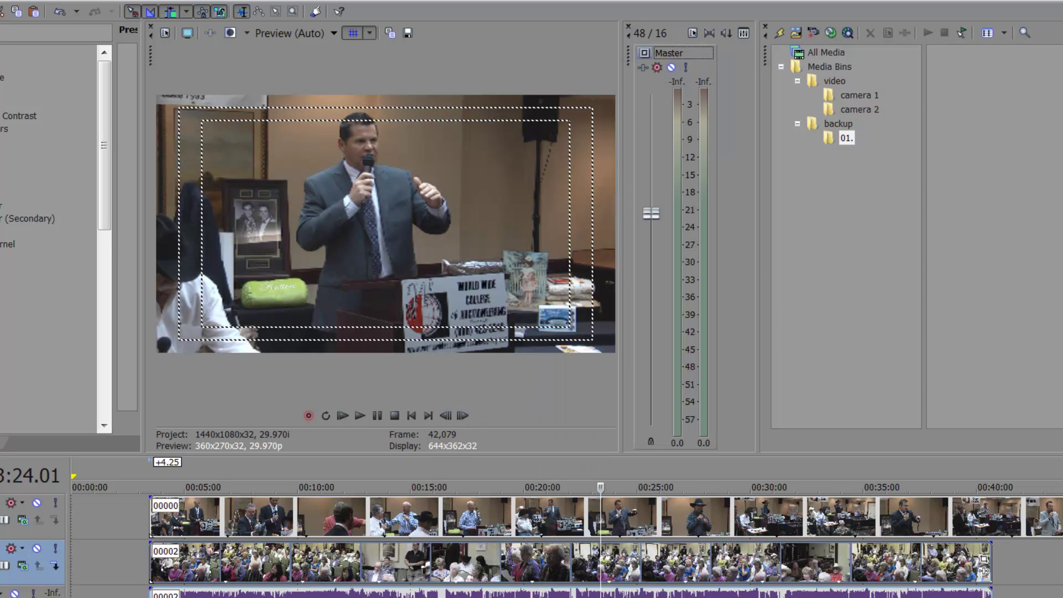
pyautogui.moveTo(601, 500)
pyautogui.mouseDown()
pyautogui.moveTo(601, 529)
pyautogui.moveTo(601, 501)
pyautogui.mouseUp()
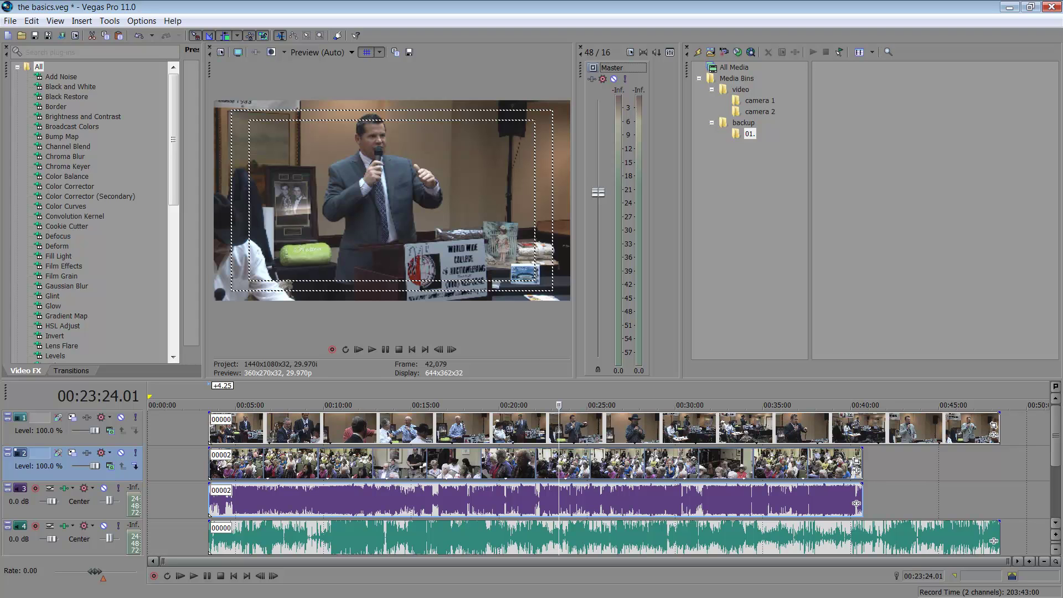
pyautogui.click(637, 428)
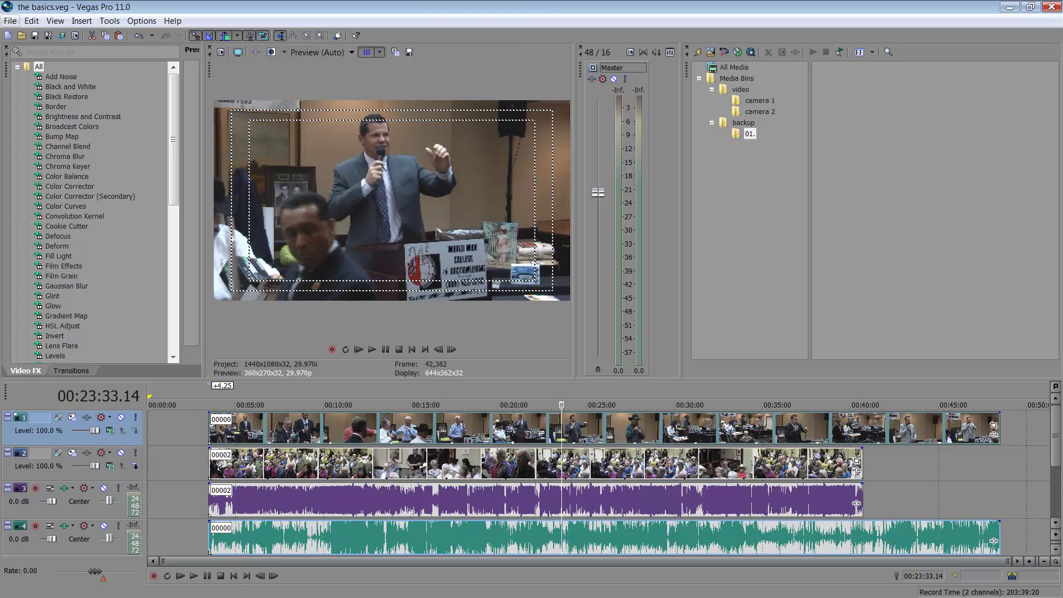
# - Open the Save As dialog to check the project's folder and file name, and close it without saving
pyautogui.hotkey('alt', 'f')
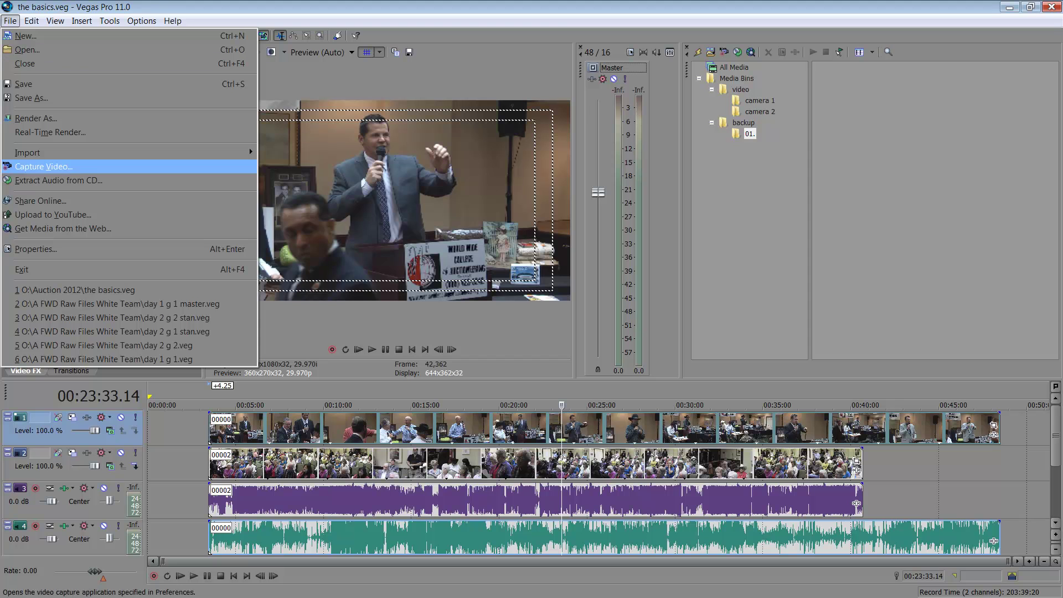
pyautogui.press('Up')
pyautogui.press('Up')
pyautogui.press('Up')
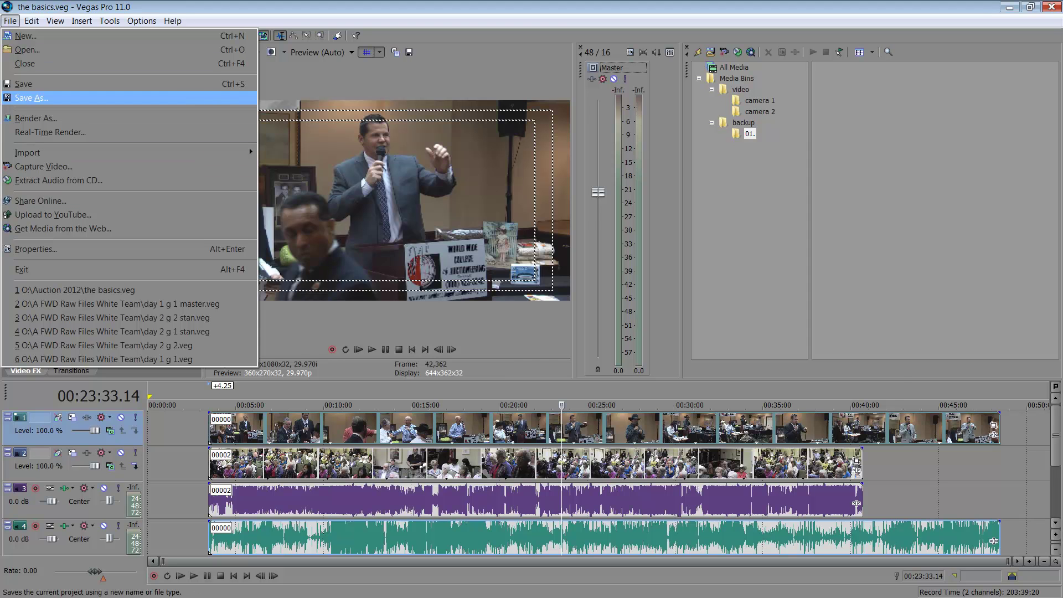
pyautogui.press('Return')
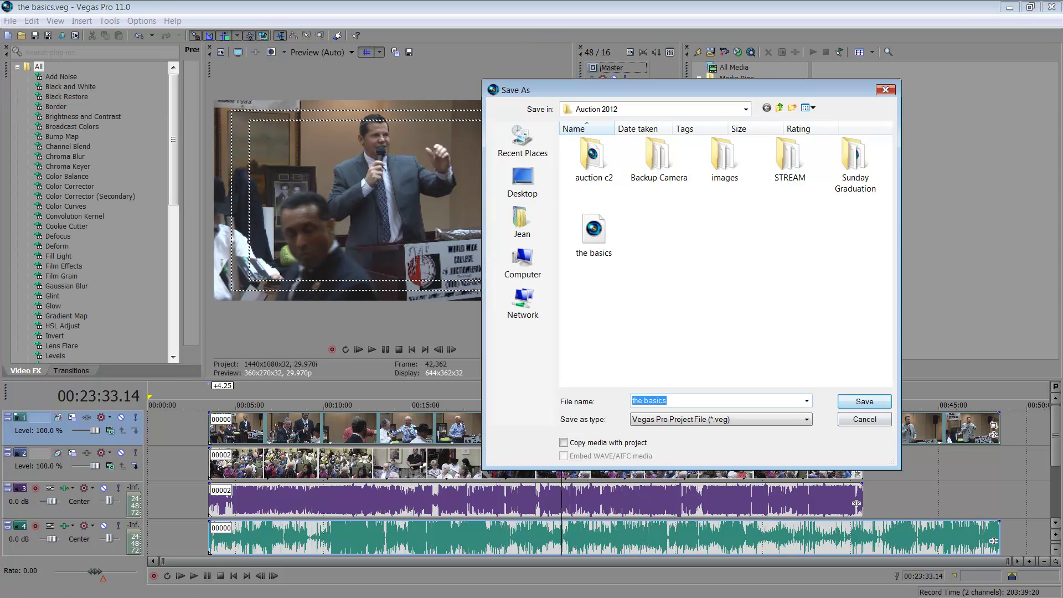
pyautogui.press('Escape')
# - Save the project under its current name and place the timeline cursor on the 00000 video event at about 00:29:09
pyautogui.hotkey('alt', 'f')
pyautogui.click(34, 84)
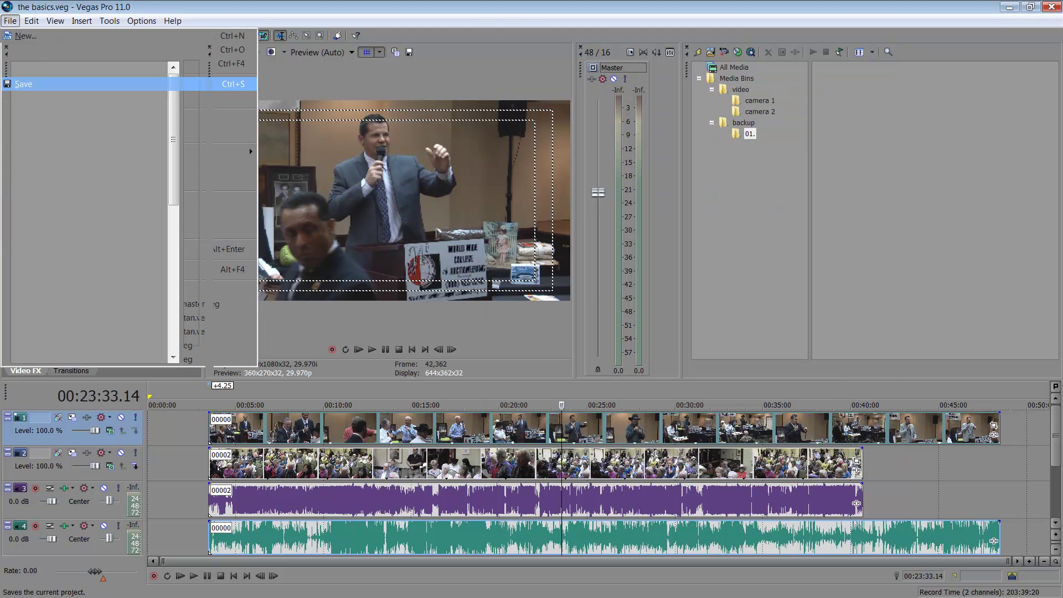
pyautogui.click(660, 428)
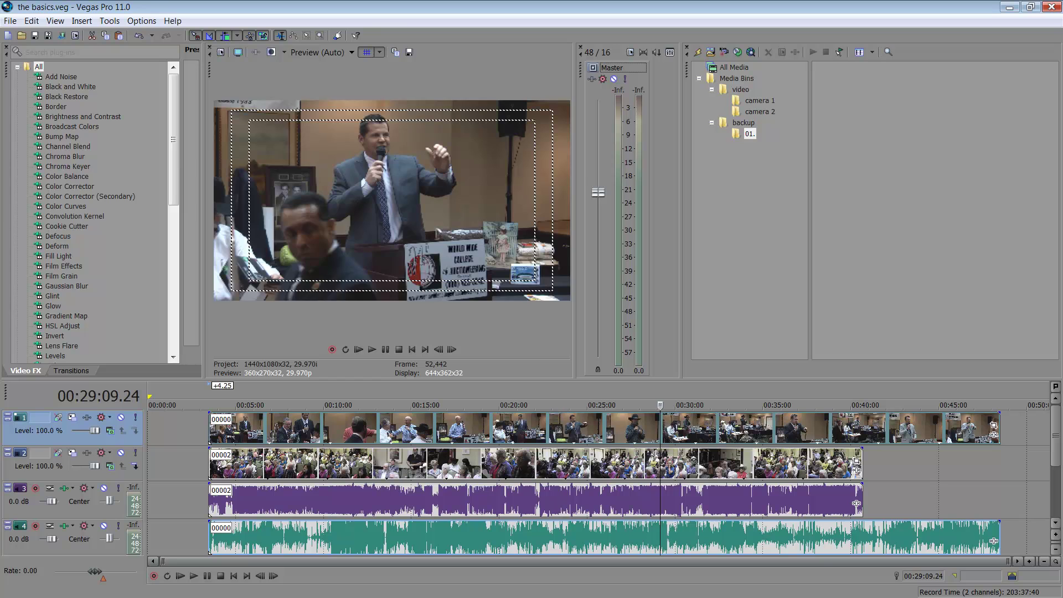